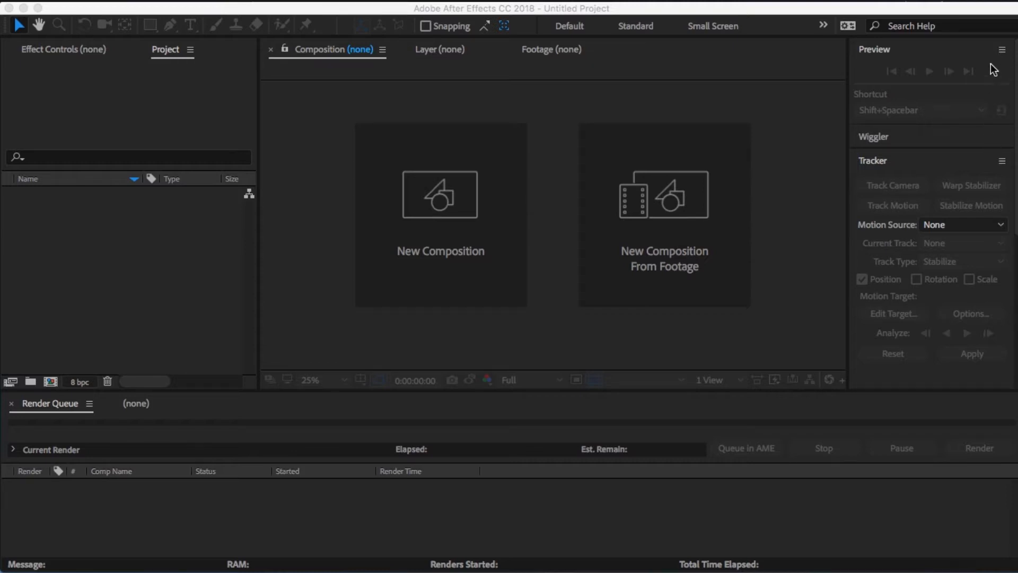
- Preview the IMG_1759.m4v clip and scrub through its footage
left_click(997, 1)
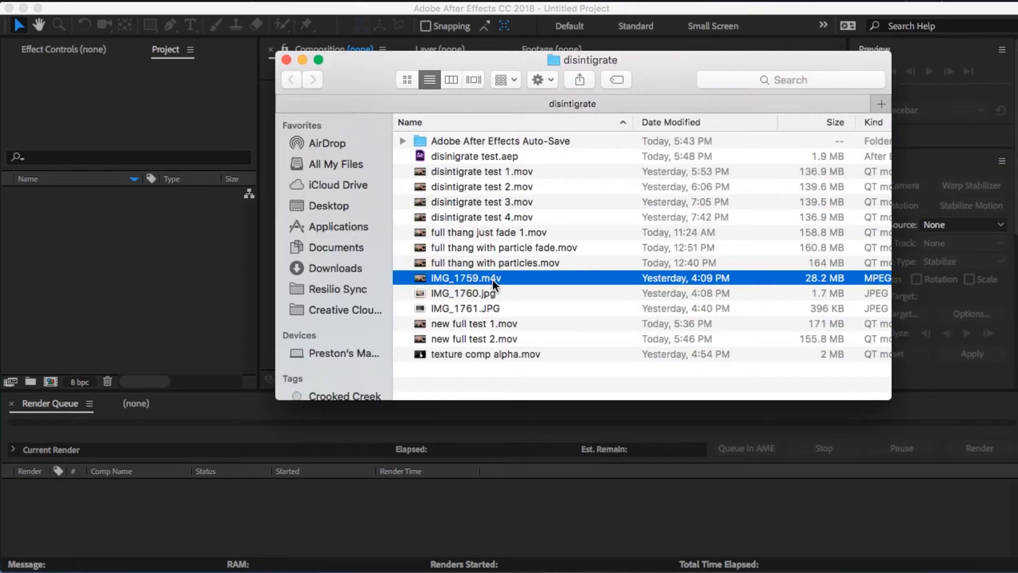
key("space")
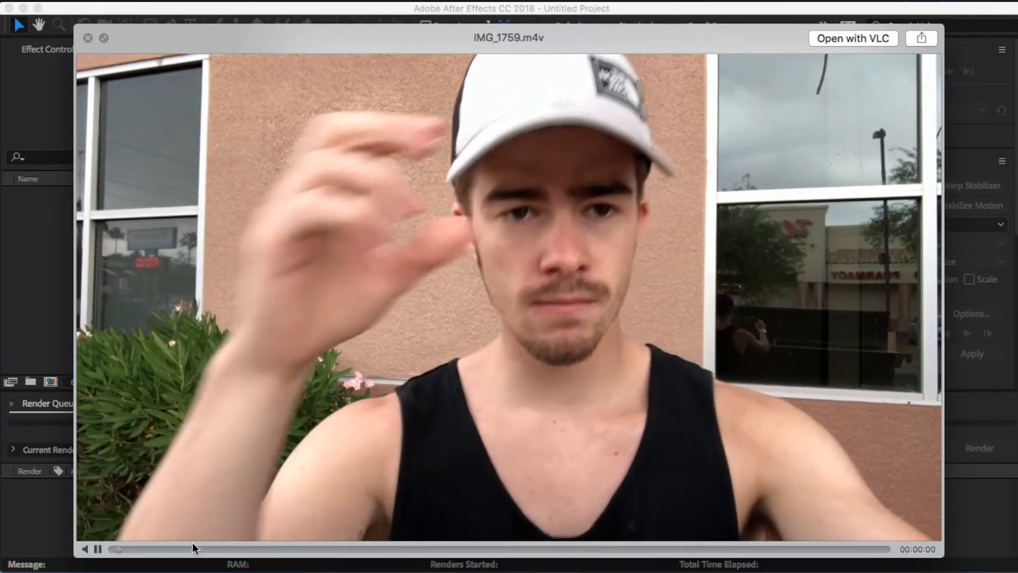
left_click_drag(192, 546, 513, 557)
key("space")
- Import the IMG_1761.JPG texture into the project and start a new composition
left_click(494, 305)
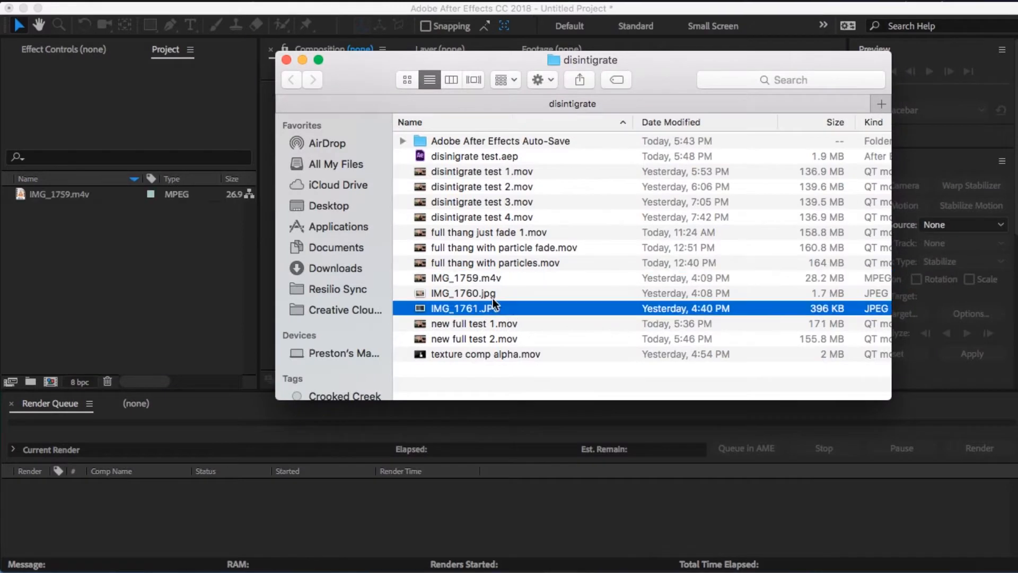
left_click_drag(493, 303, 176, 224)
left_click(177, 230)
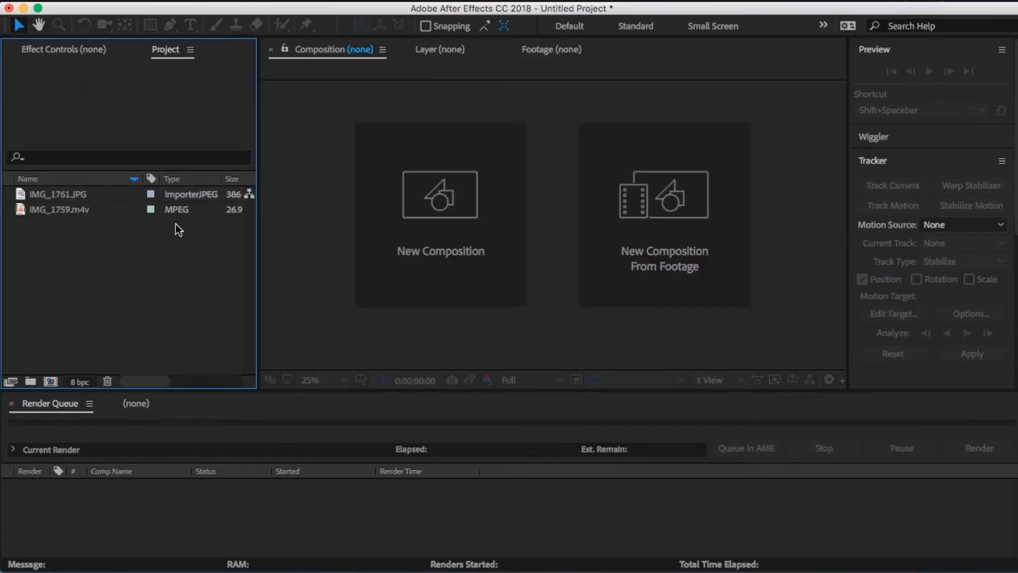
left_click(94, 201)
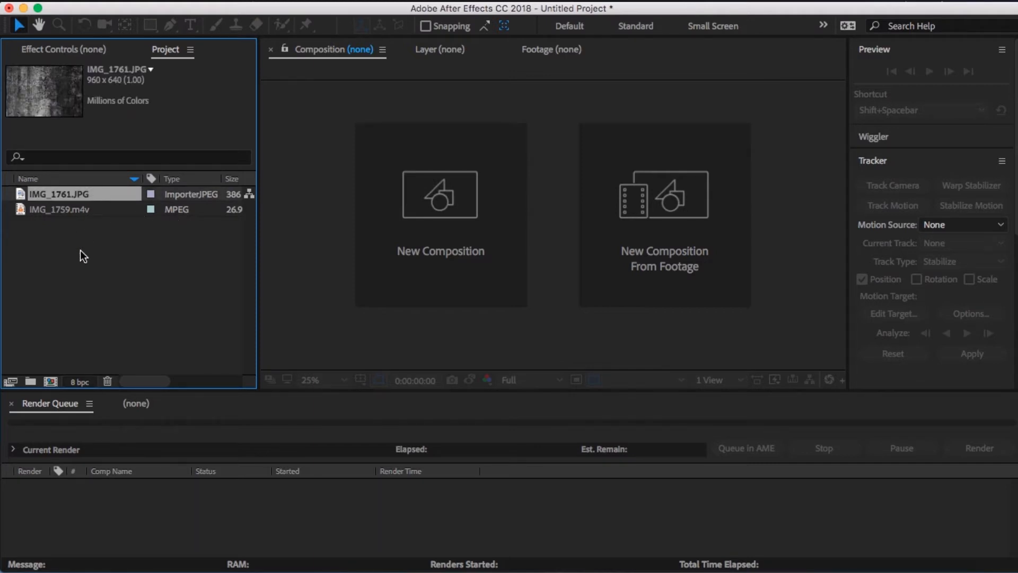
left_click(445, 219)
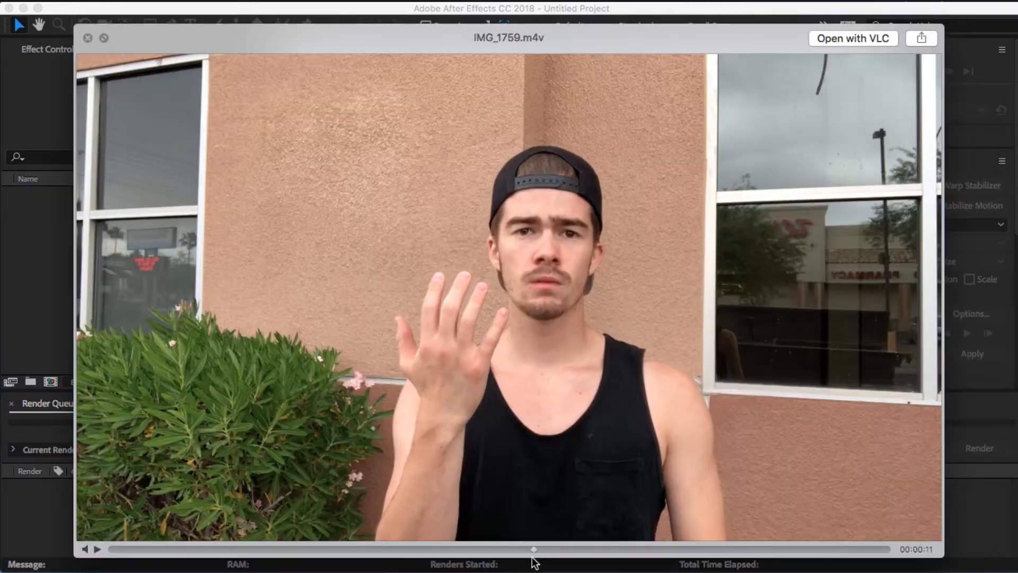
- Close the clip preview and import IMG_1759.m4v into the project
key("space")
left_click_drag(499, 278, 157, 257)
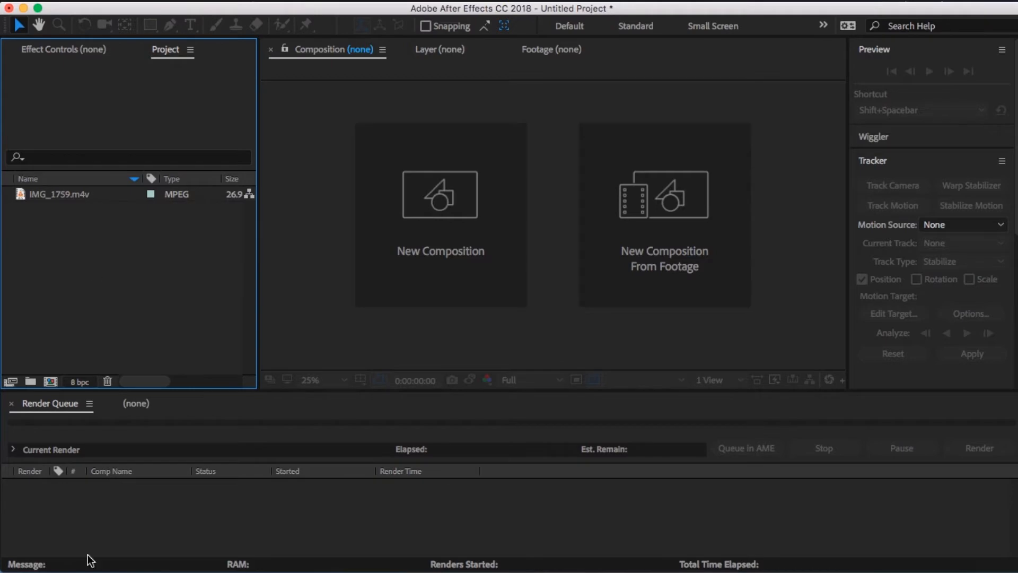
- Preview the IMG_1760.jpg and IMG_1761.JPG images in the disintigrate folder
left_click(69, 563)
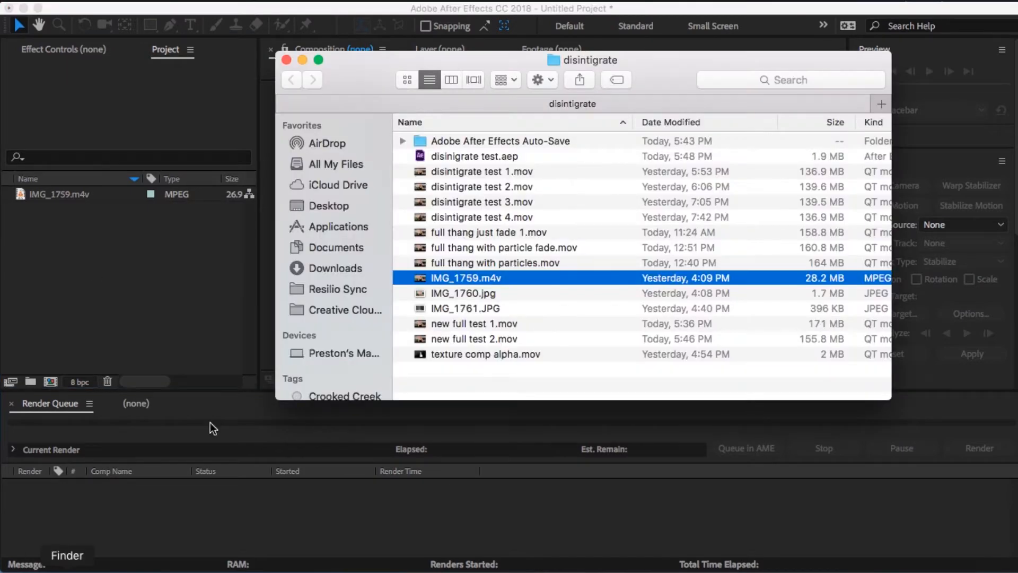
left_click(493, 297)
key("space")
key("space")
key("Down")
key("space")
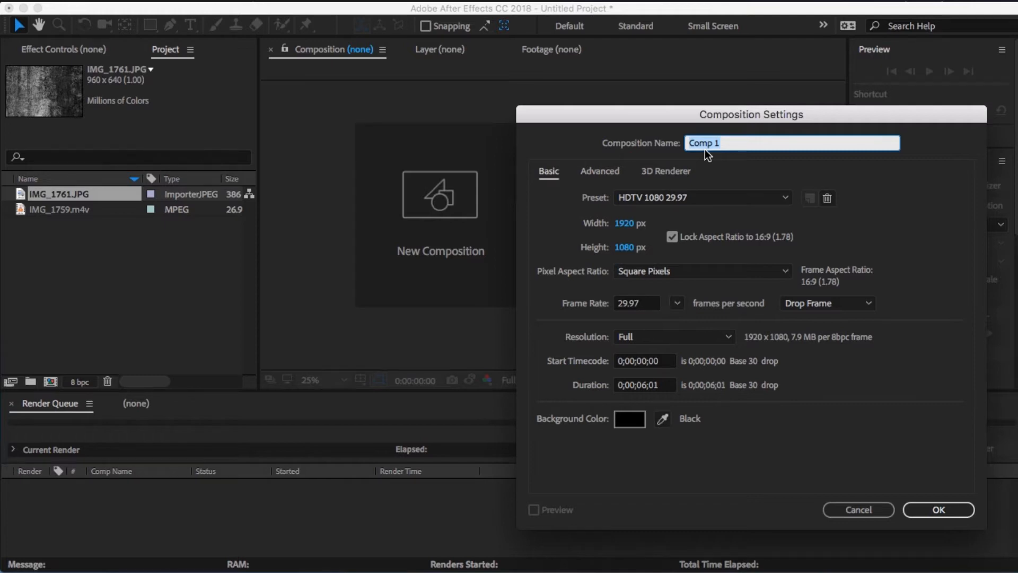
- Name the new composition Disintigrate FX and create it with the HDTV 1080 29.97 settings
type("Disintir")
key("BackSpace")
type("grs")
type("te")
type(" FX")
key("Return")
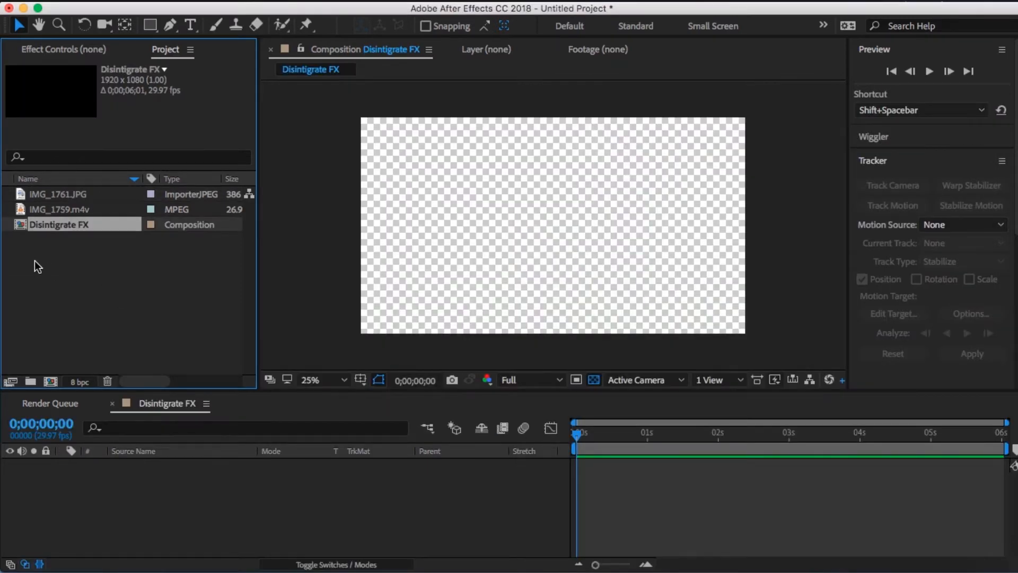
- Add the IMG_1761.JPG texture to the Disintigrate FX timeline and scale it to 207% so it fills the frame
left_click(68, 212)
left_click(62, 196)
left_click_drag(62, 199, 565, 484)
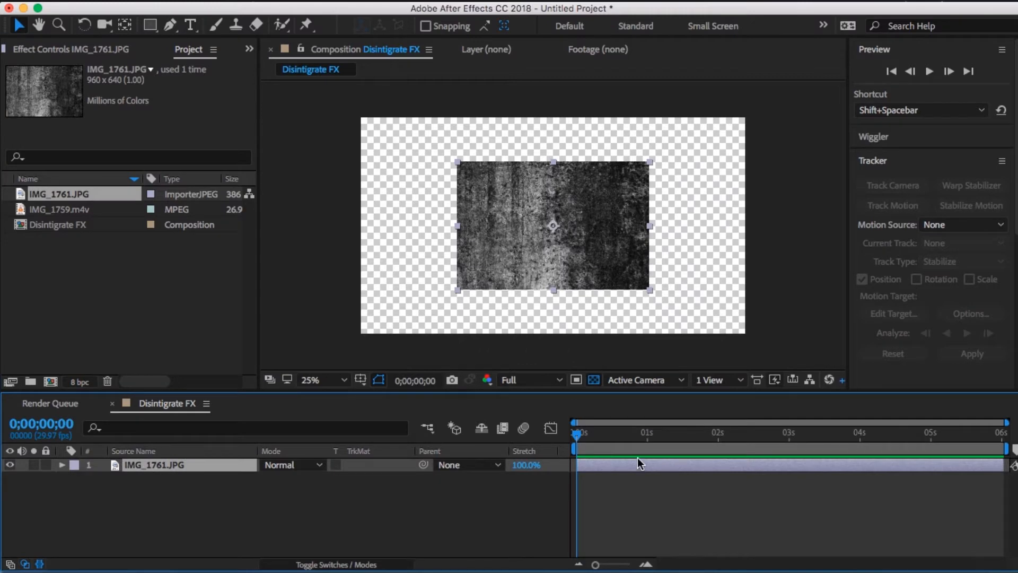
key("s")
left_click_drag(285, 482, 366, 473)
left_click(413, 507)
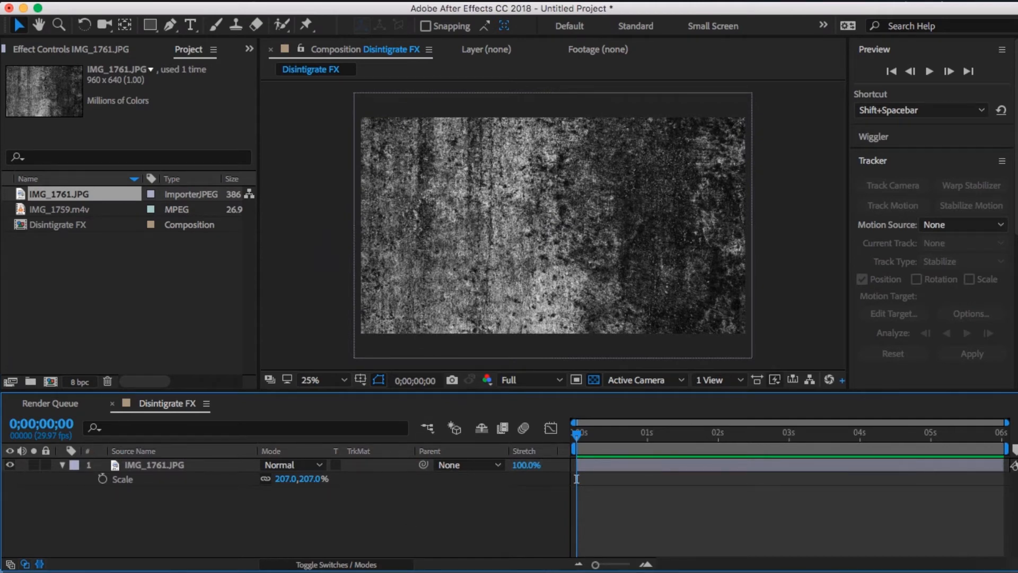
- Create a white (FFFFFF) 1920 x 1080 px solid layer above the texture
left_click(306, 1)
mouse_move(355, 12)
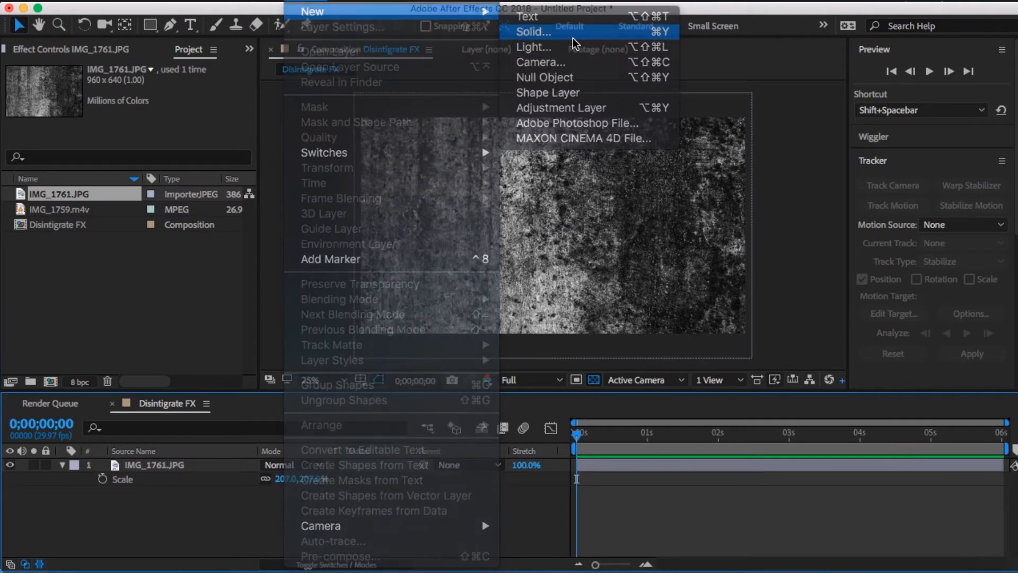
left_click(573, 33)
left_click(223, 381)
left_click_drag(231, 389, 54, 264)
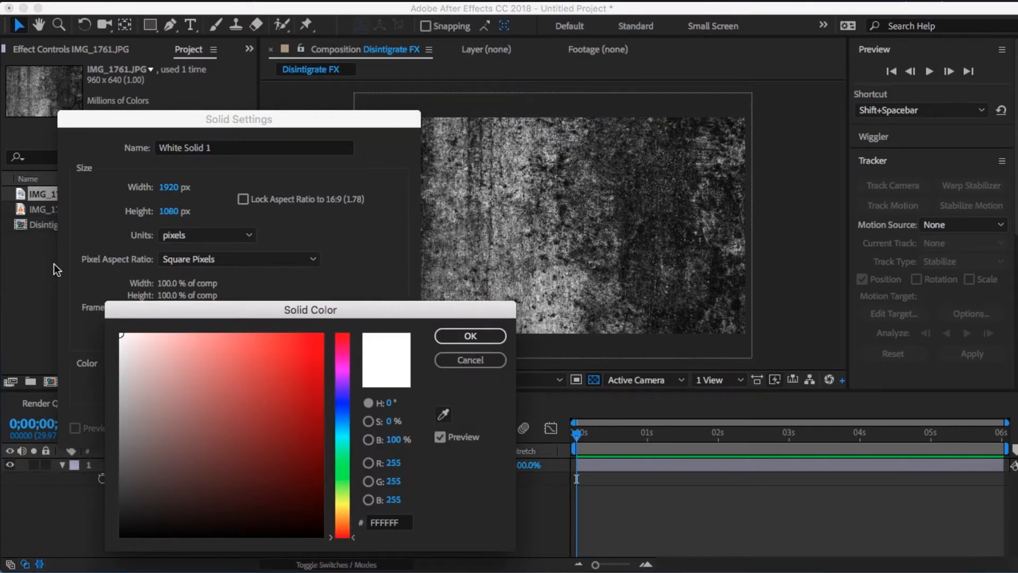
key("Return")
key("Return")
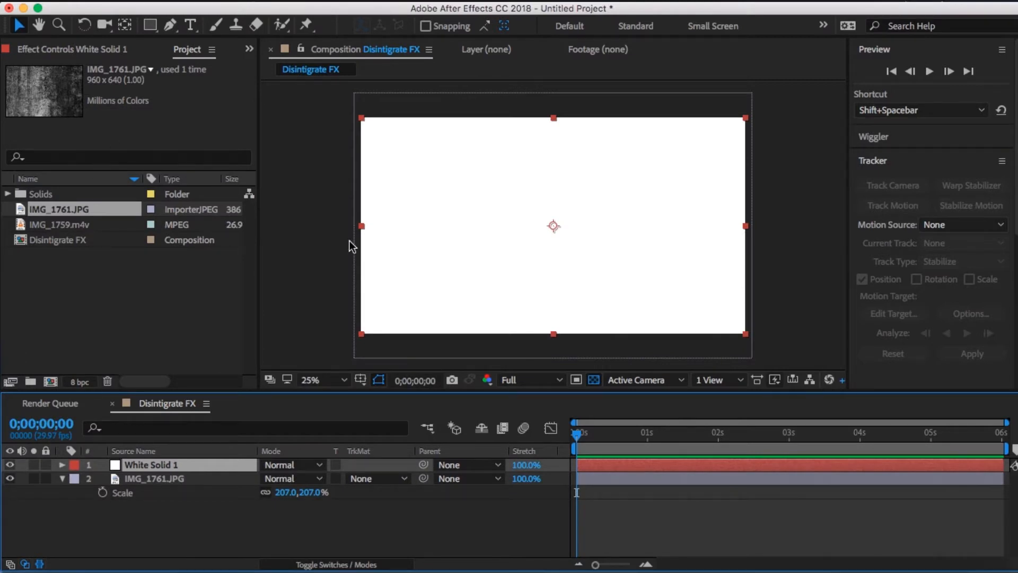
- Rename the white solid layer as Transition Wipe
right_click(211, 465)
left_click(249, 563)
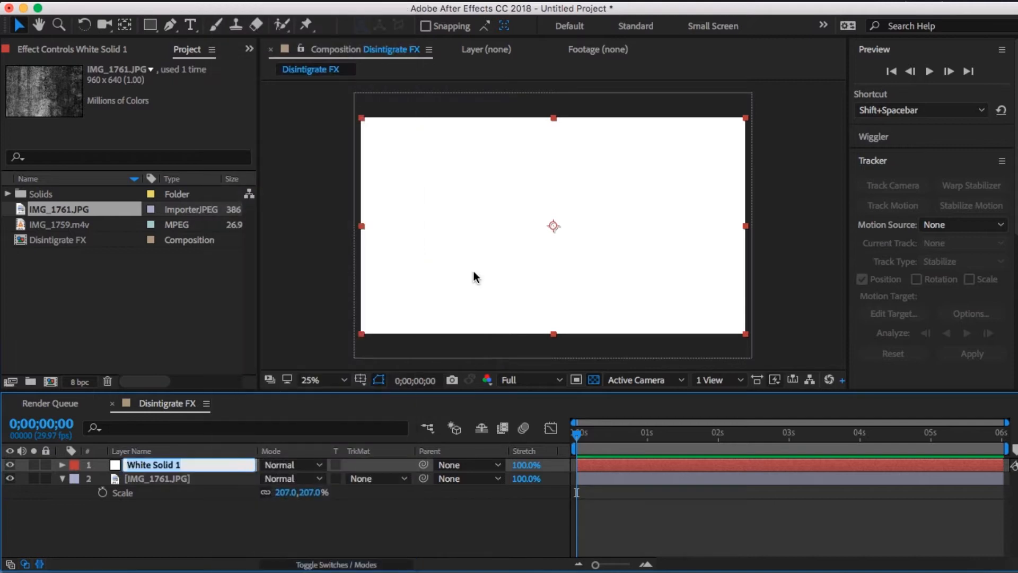
type("Transiti")
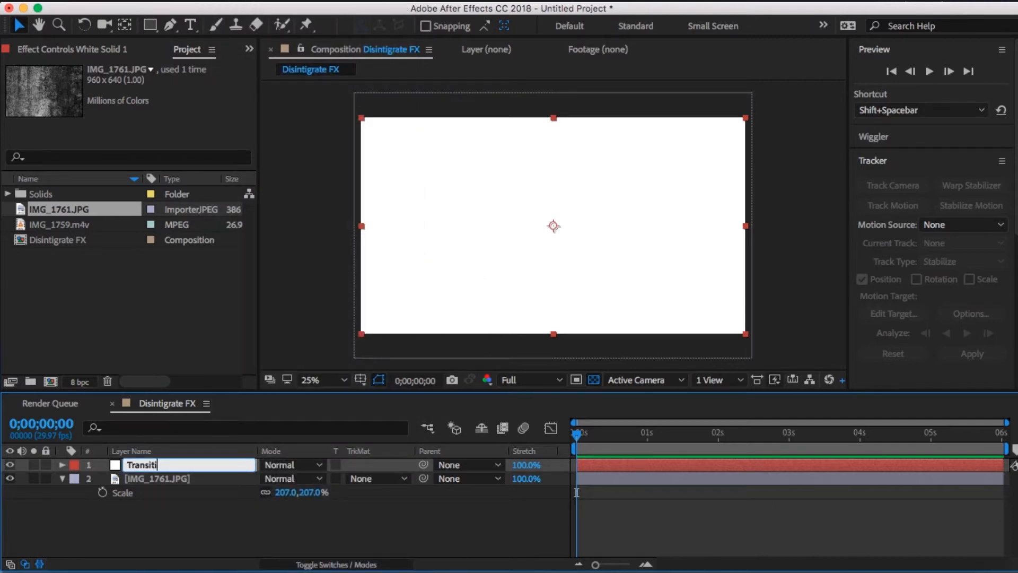
type("on Wipe")
key("Return")
- Apply the Linear Wipe effect to the Transition Wipe layer
left_click(351, 1)
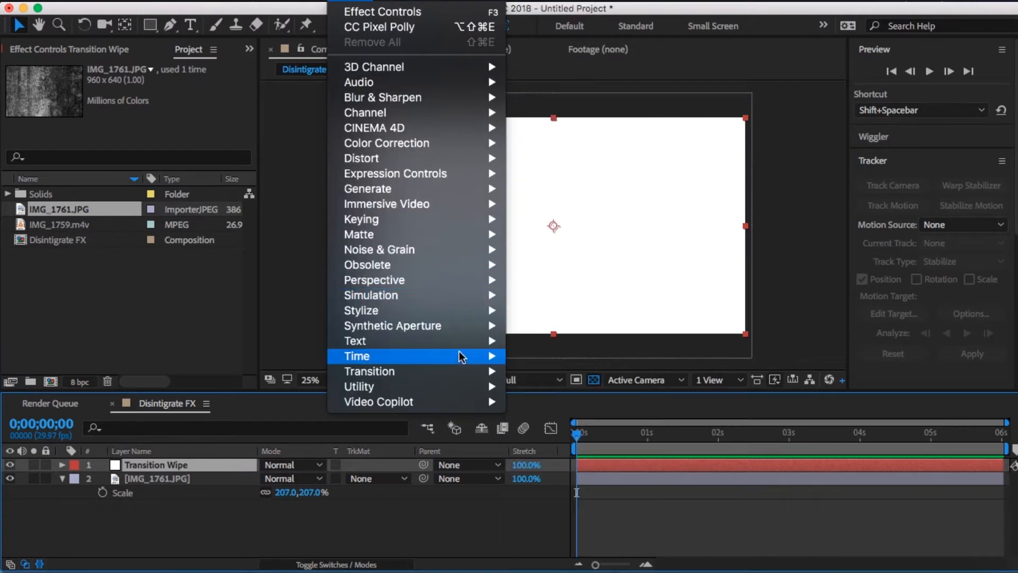
mouse_move(461, 371)
left_click(553, 533)
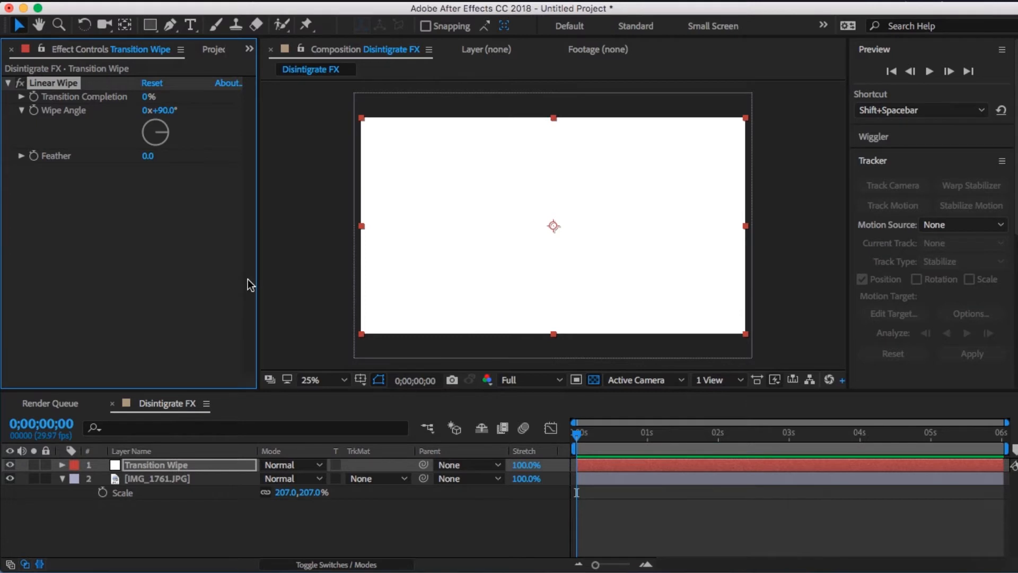
- Keyframe the Linear Wipe's Transition Completion from 0% at the start to 100% at 0;00;06;00
left_click(226, 1)
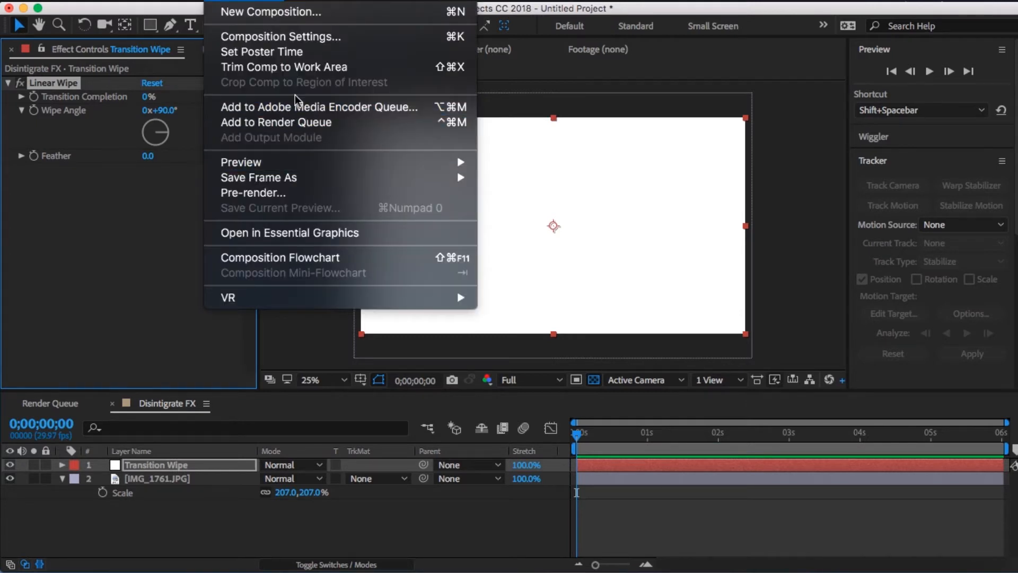
left_click(133, 246)
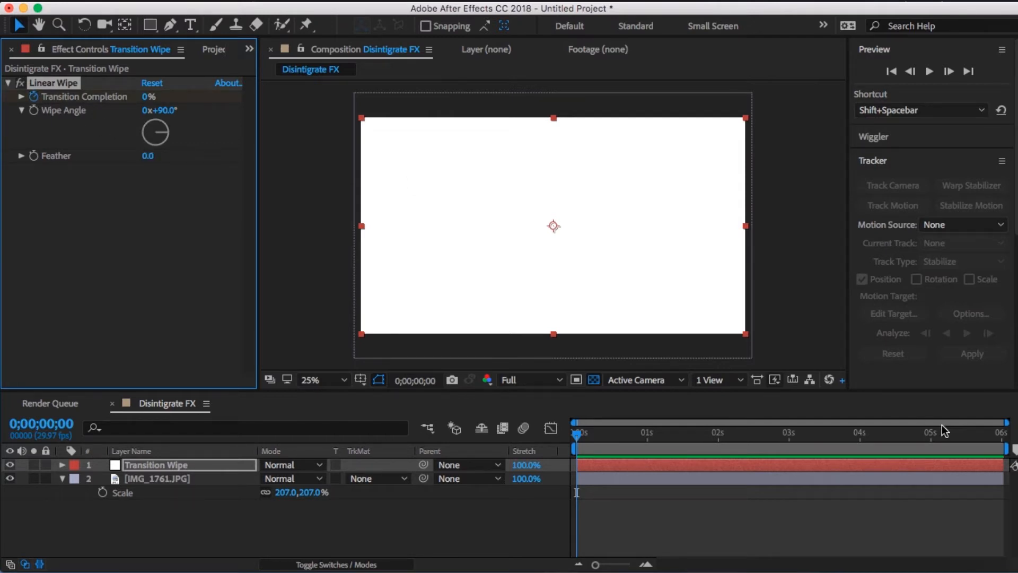
left_click(1002, 433)
left_click_drag(146, 97, 457, 101)
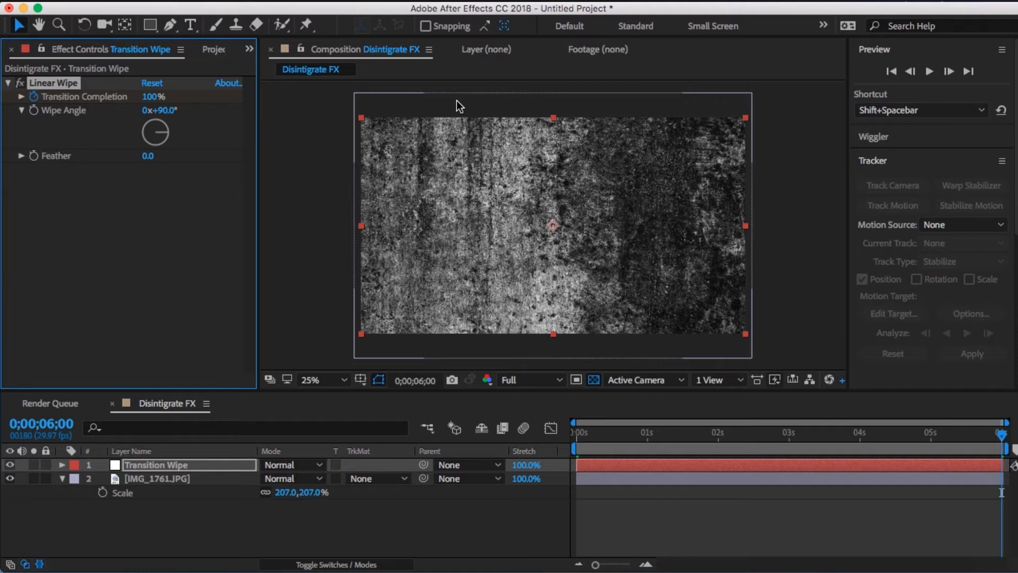
- Hide the IMG_1761.JPG layer, turn off the transparency grid, and scrub to 0;00;02;04 to check the wipe
left_click(10, 478)
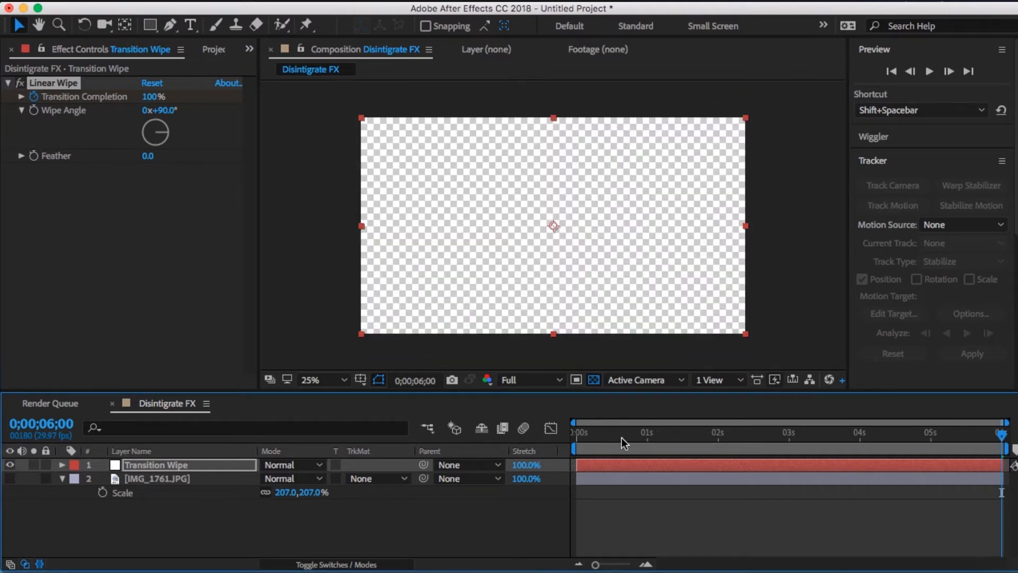
left_click(594, 380)
mouse_move(718, 449)
left_mouse_down()
mouse_move(669, 439)
mouse_move(728, 436)
left_mouse_up()
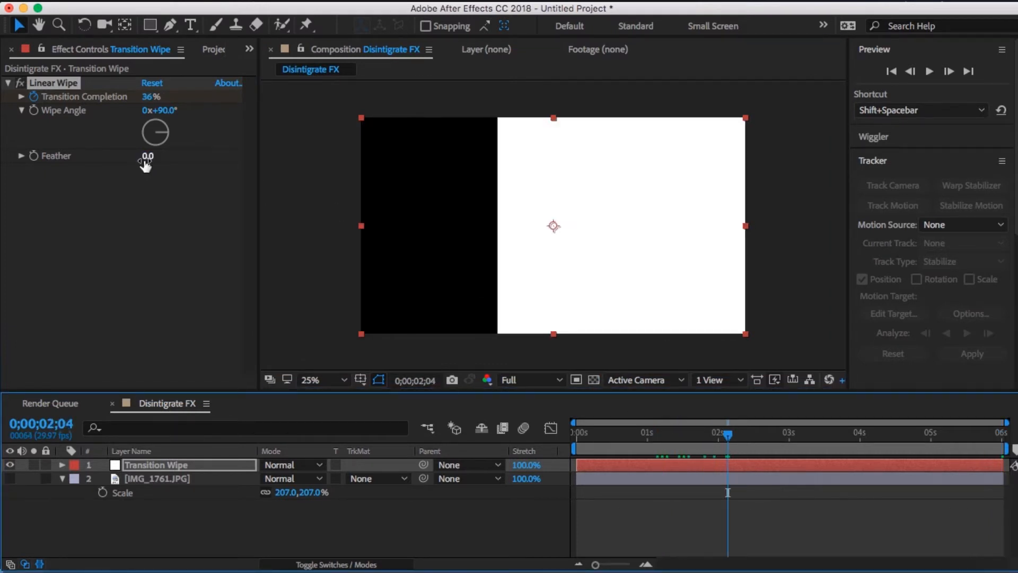
- Set the Linear Wipe's Feather to 300
left_click(144, 156)
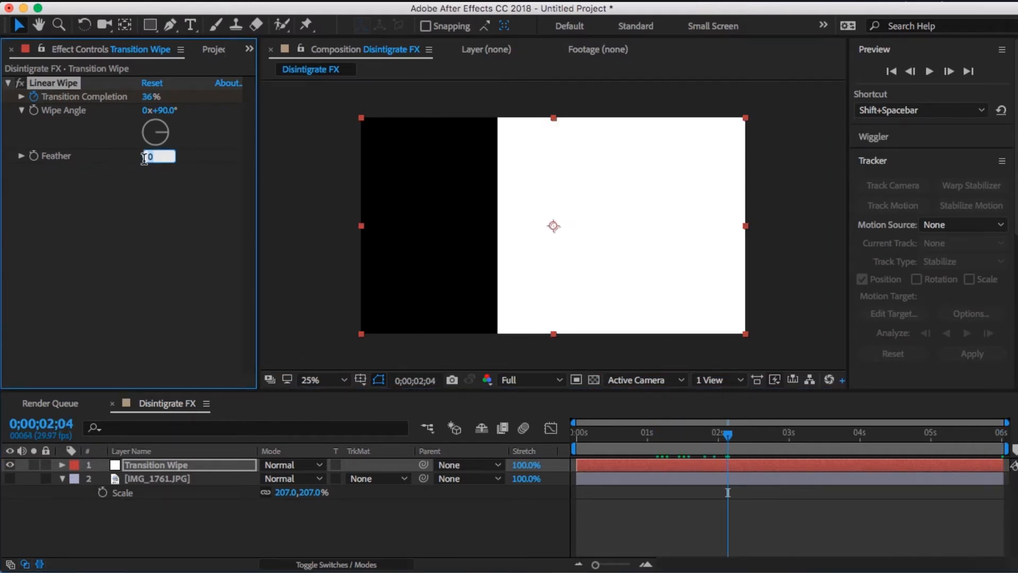
type("300")
key("Return")
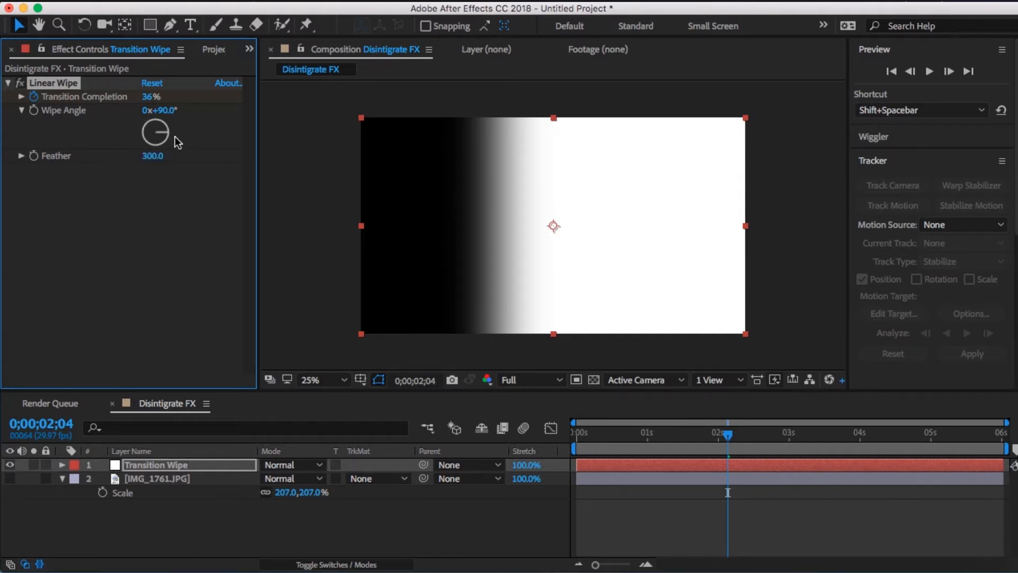
- Apply the Colorama effect to the Transition Wipe layer and set Get Phase From to Alpha
left_click(350, 2)
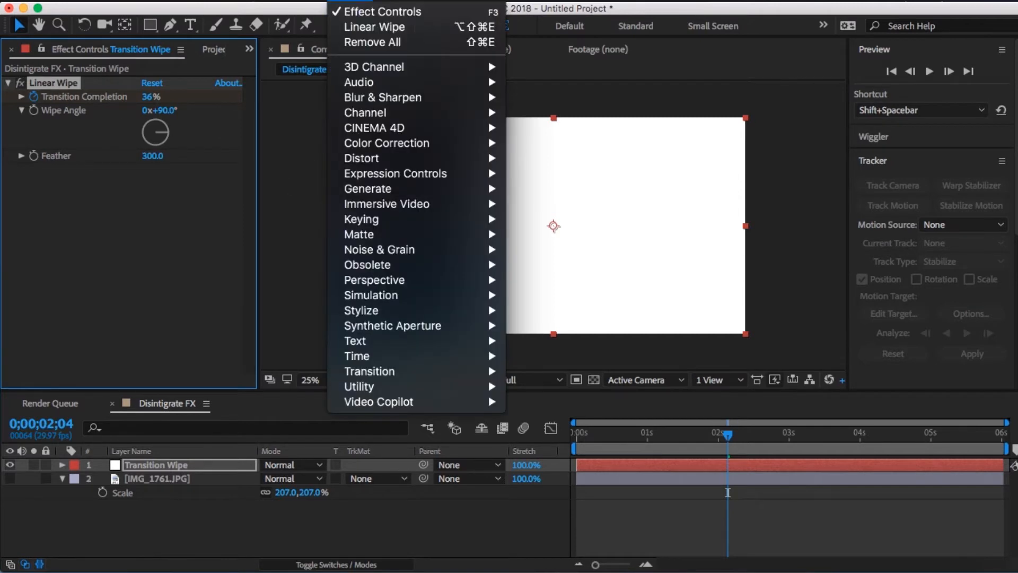
mouse_move(439, 143)
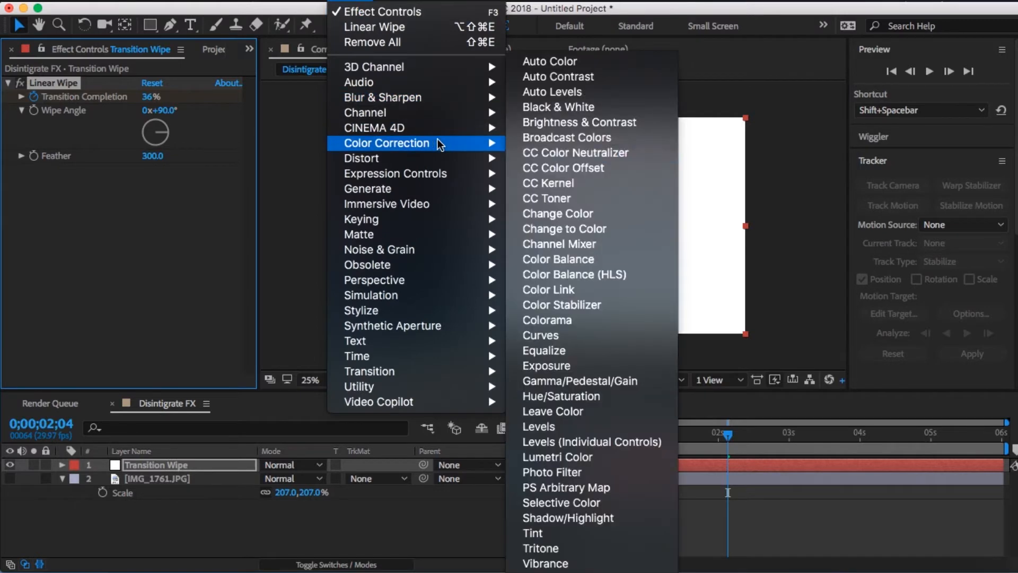
left_click(611, 321)
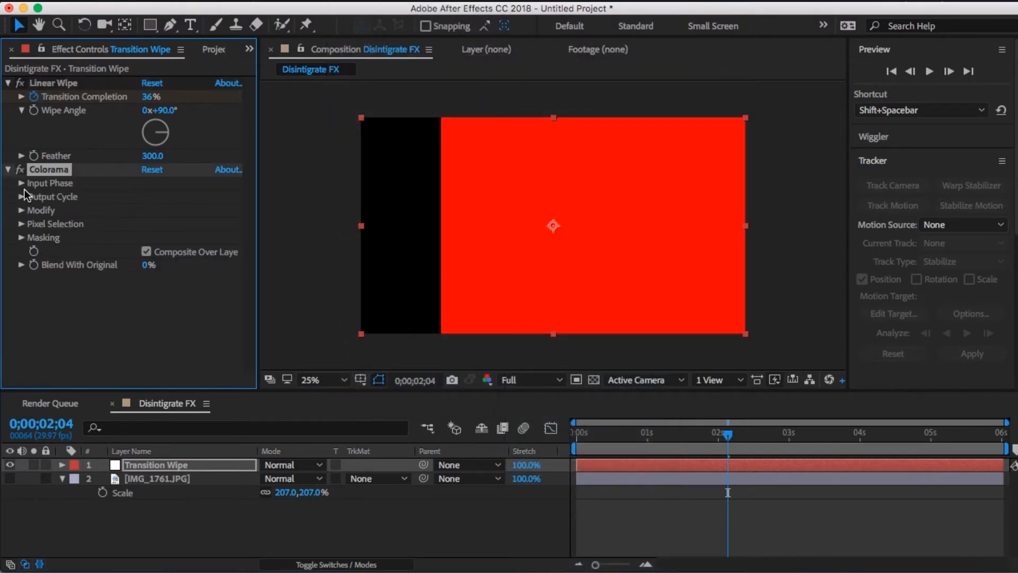
left_click(22, 184)
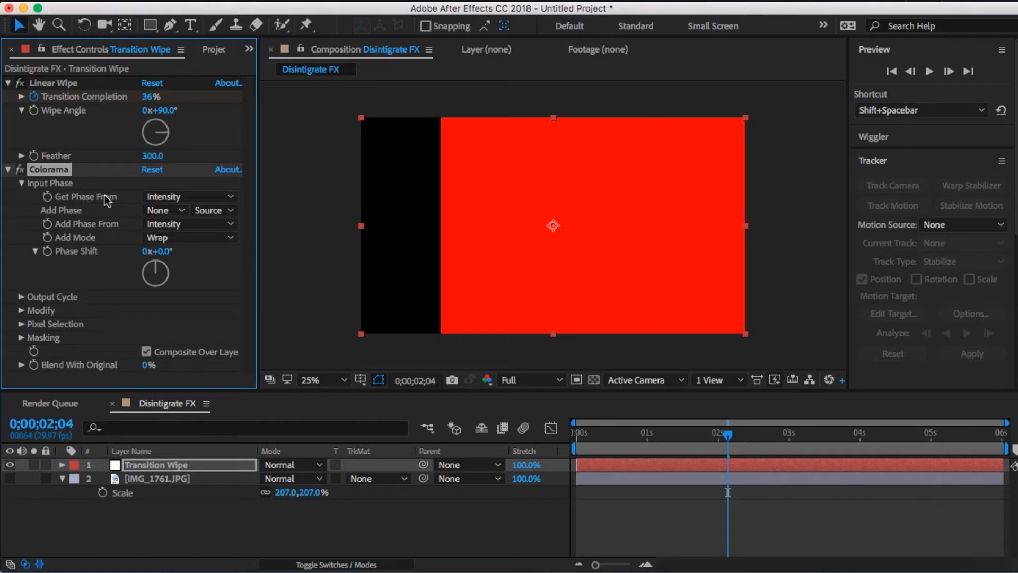
left_click(173, 200)
left_click(211, 330)
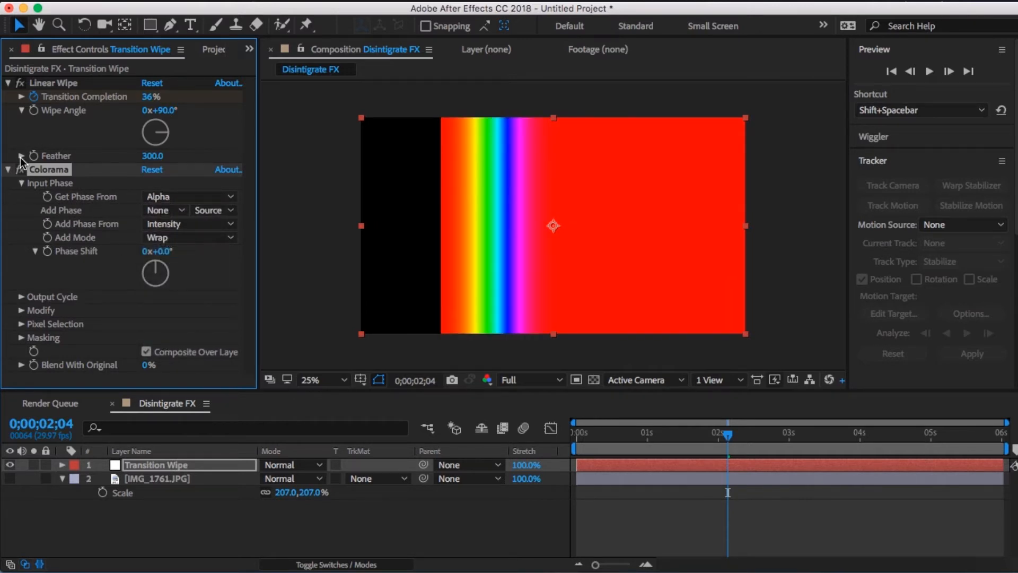
- Set Colorama's Output Cycle preset palette to Ramp Grey
left_click(23, 183)
left_click(21, 197)
left_click(191, 173)
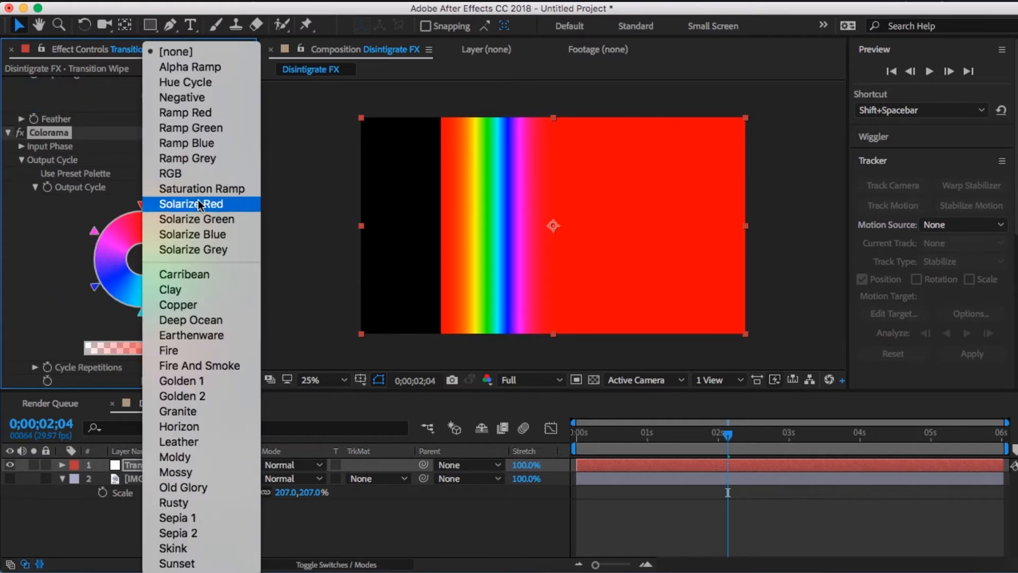
left_click(220, 159)
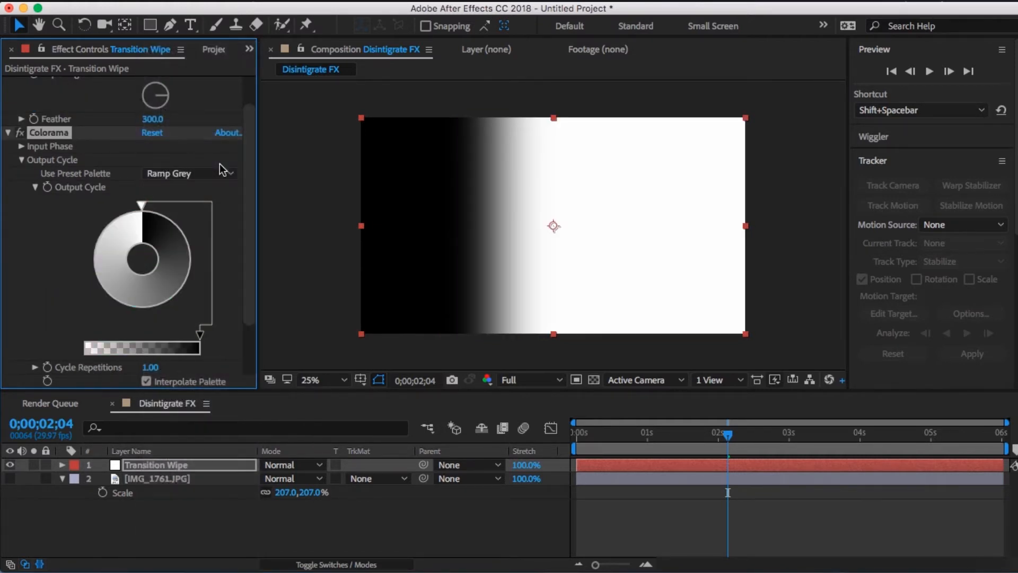
left_click(20, 160)
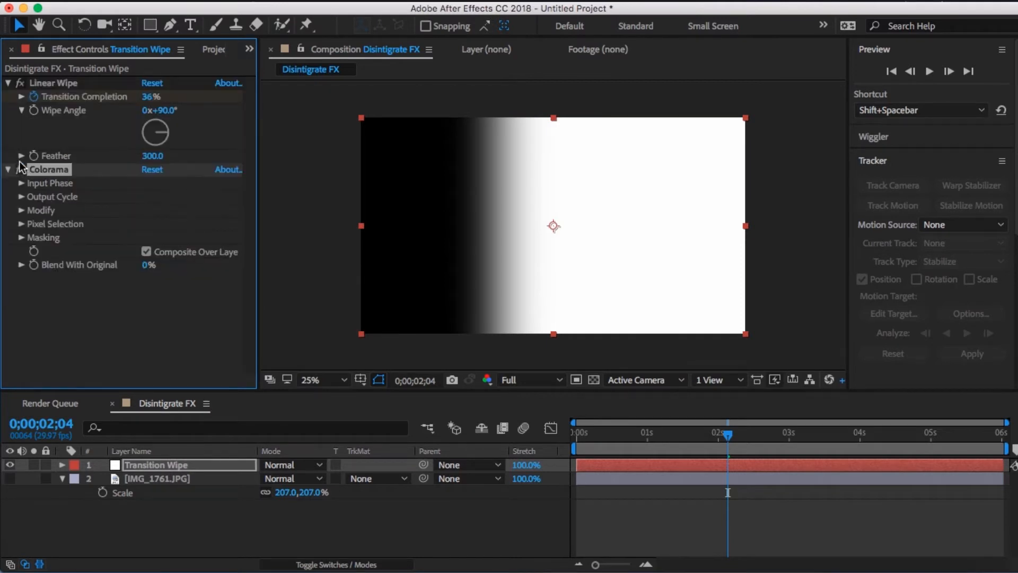
- Enable Change Empty Pixels in Colorama's Modify settings on the Transition Wipe layer
left_click(22, 211)
left_click(149, 257)
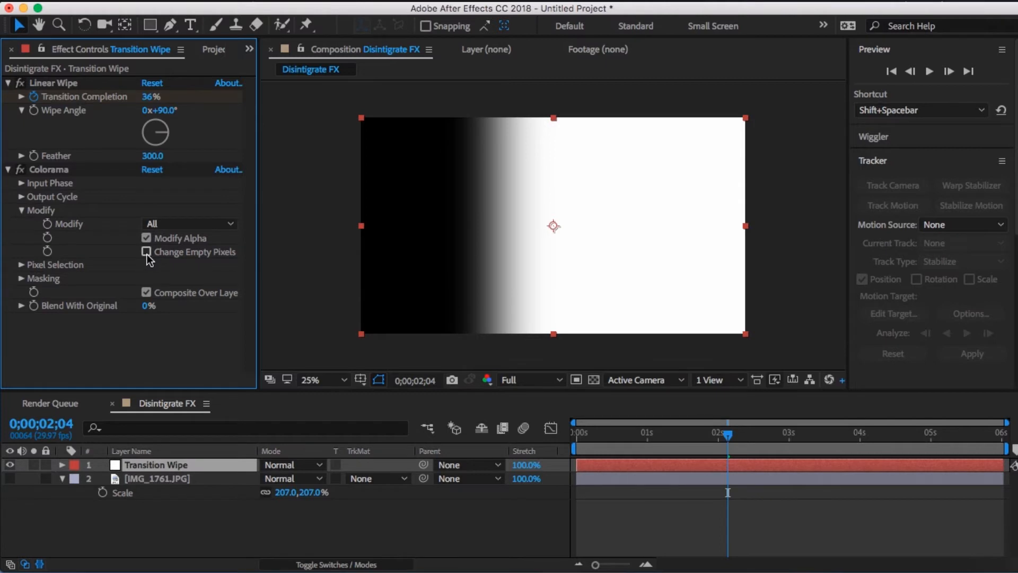
left_click(146, 253)
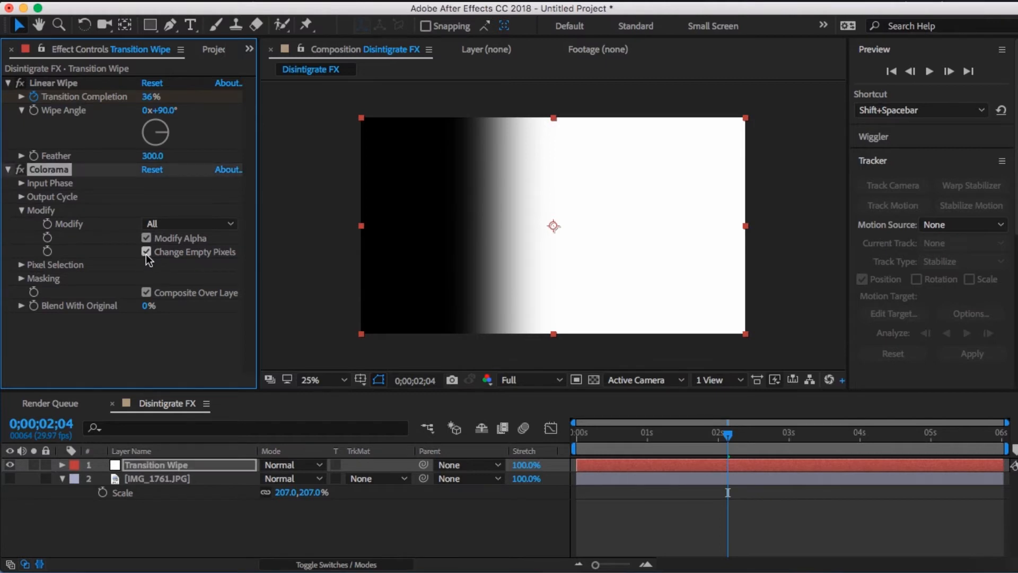
- Set the Transition Wipe layer's blending mode to Linear Light and make the IMG_1761.JPG layer visible again
left_click(289, 461)
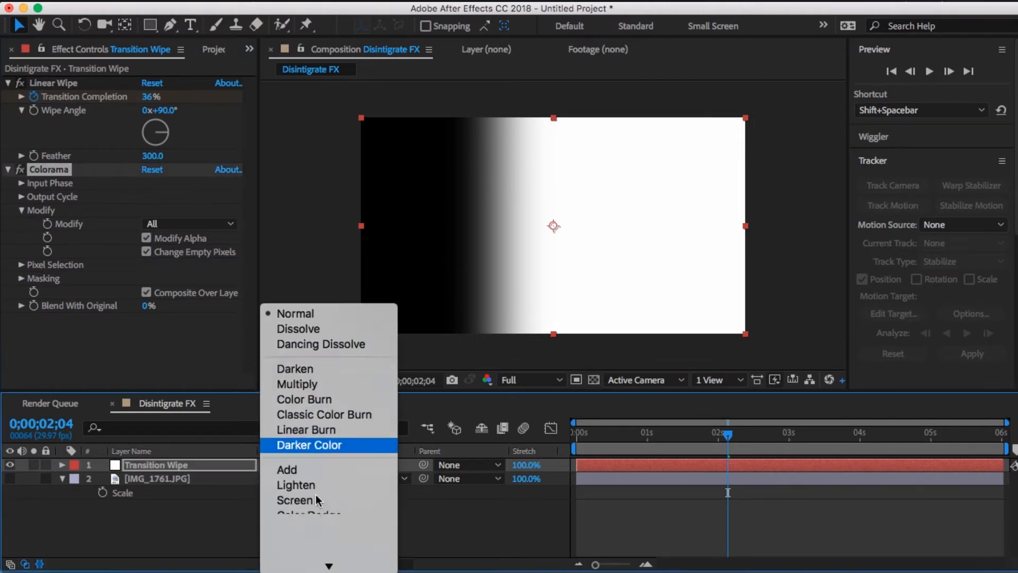
scroll(316, 495, "down", 5)
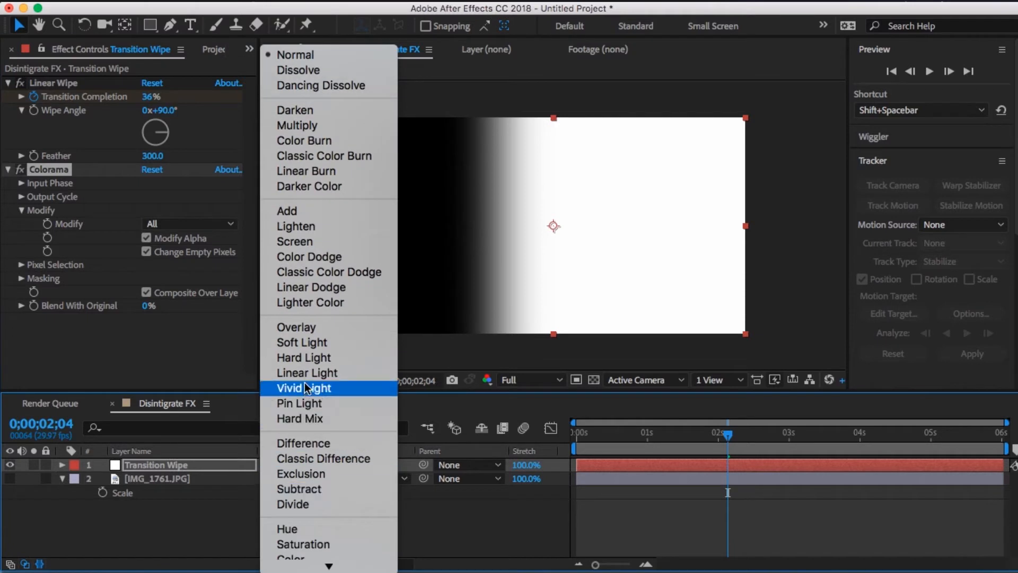
left_click(300, 370)
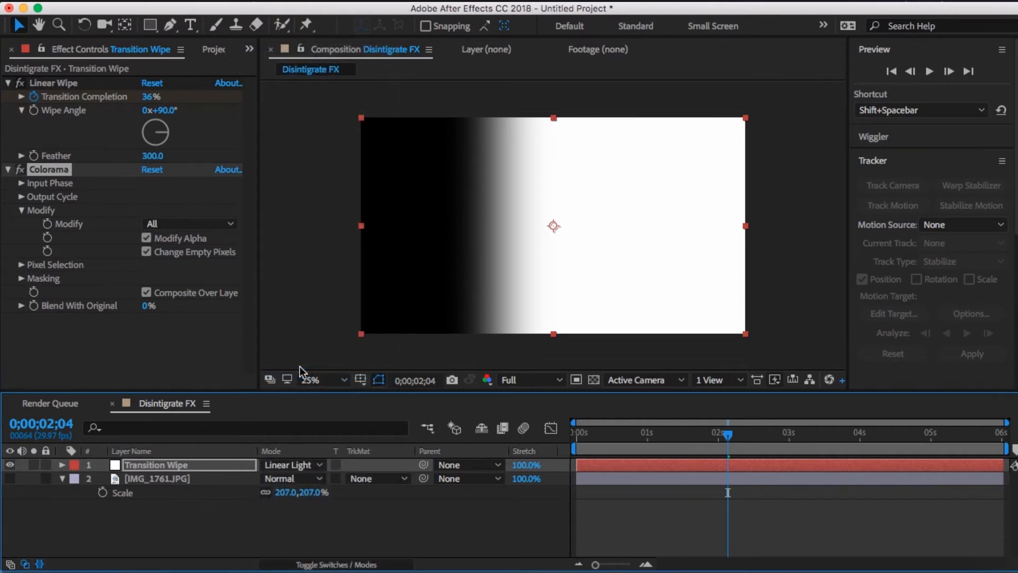
left_click(294, 468)
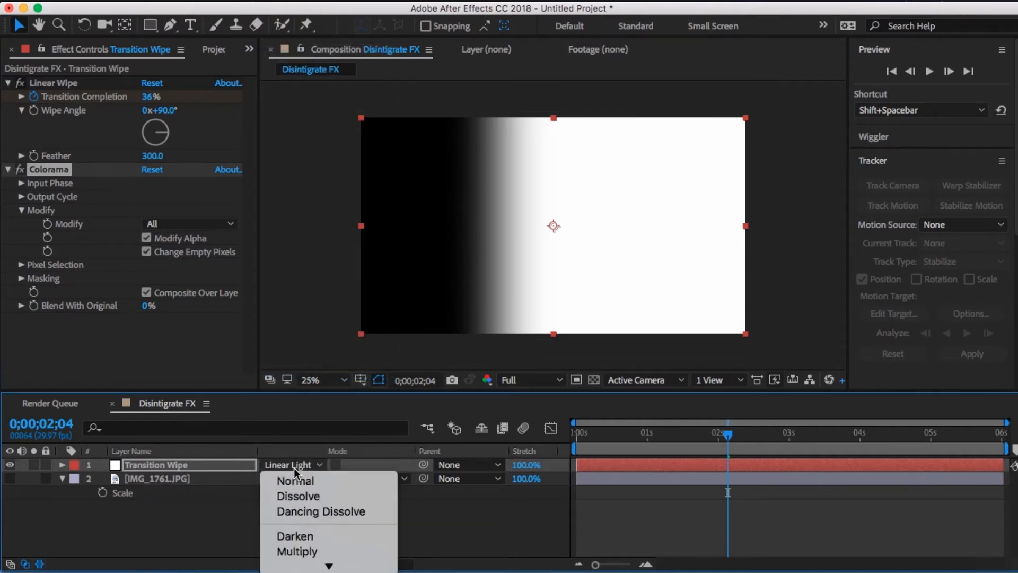
left_click(294, 468)
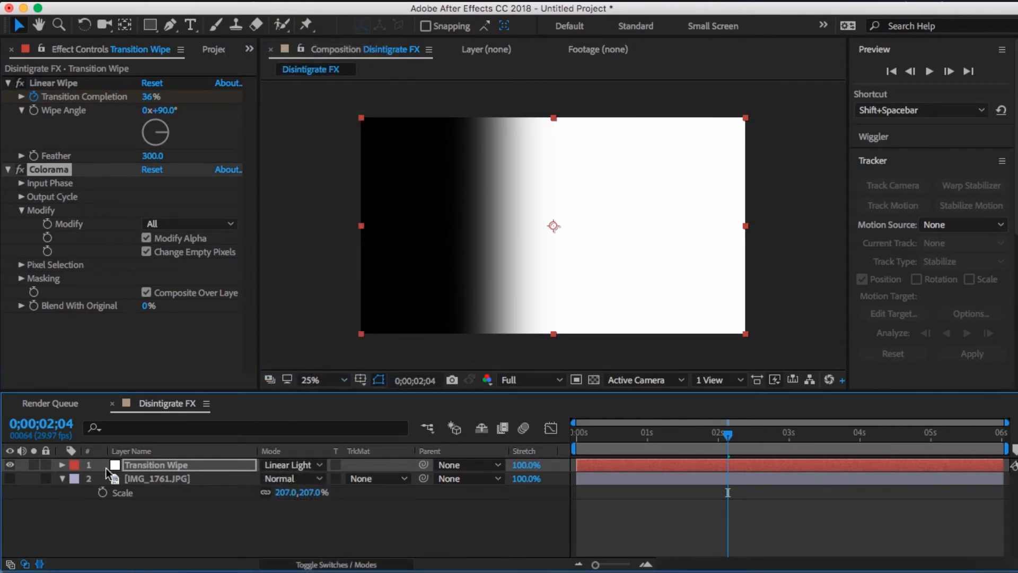
left_click(10, 479)
left_click(311, 477)
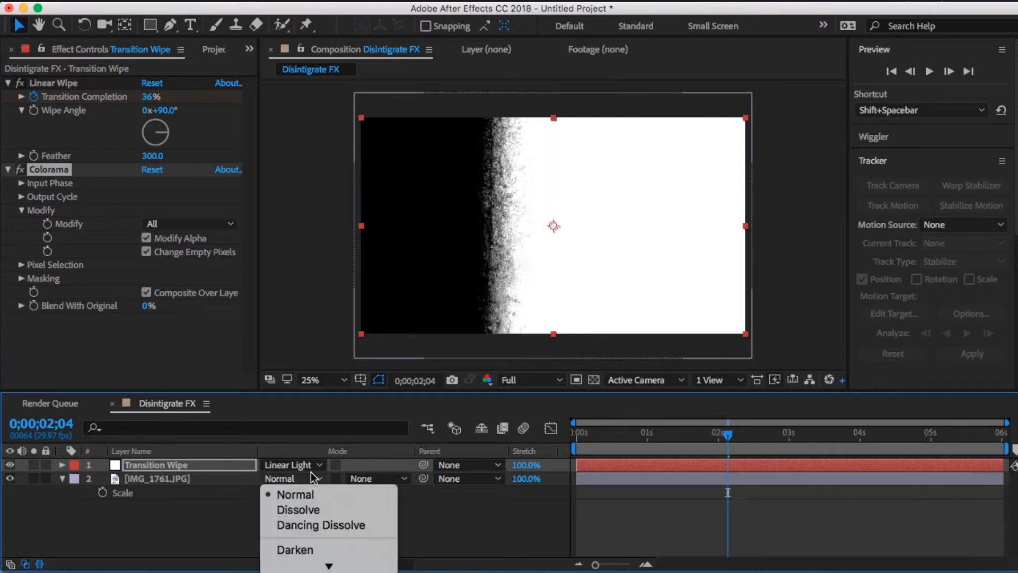
- Try the Vivid Light and Hard Light blending modes on the Transition Wipe layer, returning to Linear Light
left_click(310, 467)
left_click(310, 467)
scroll(331, 505, "down", 10)
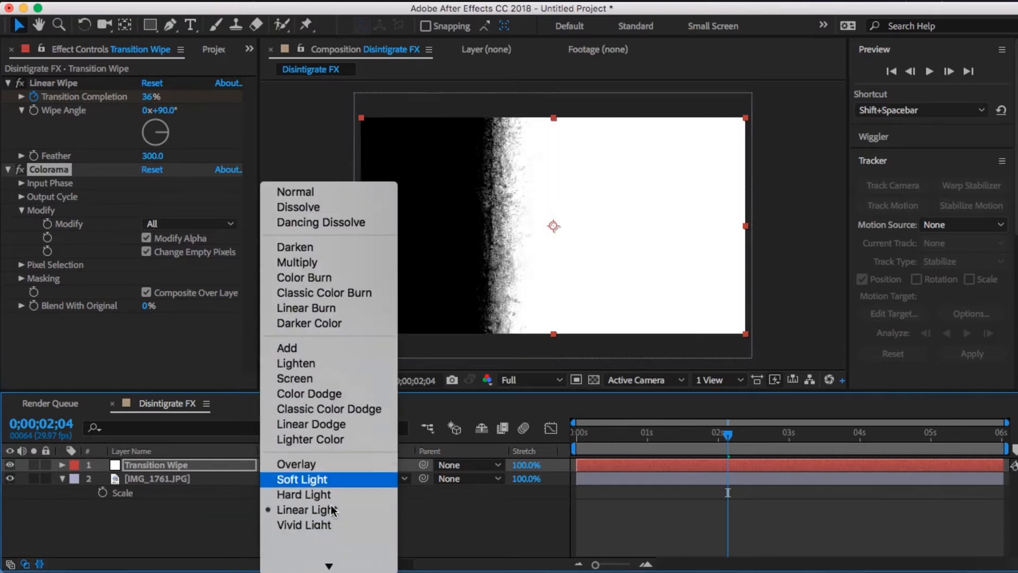
left_click(332, 494)
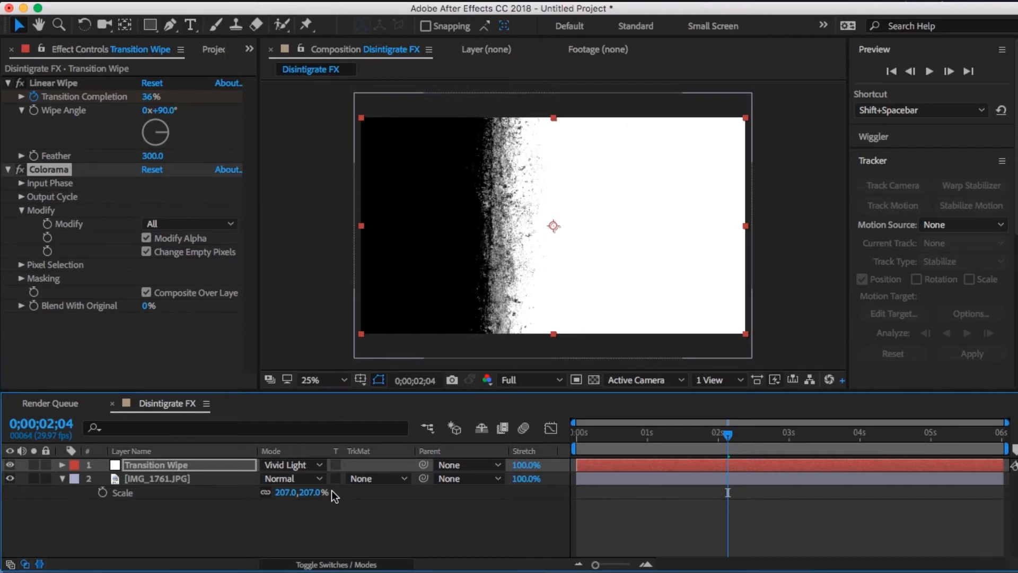
left_click(310, 467)
scroll(321, 508, "down", 10)
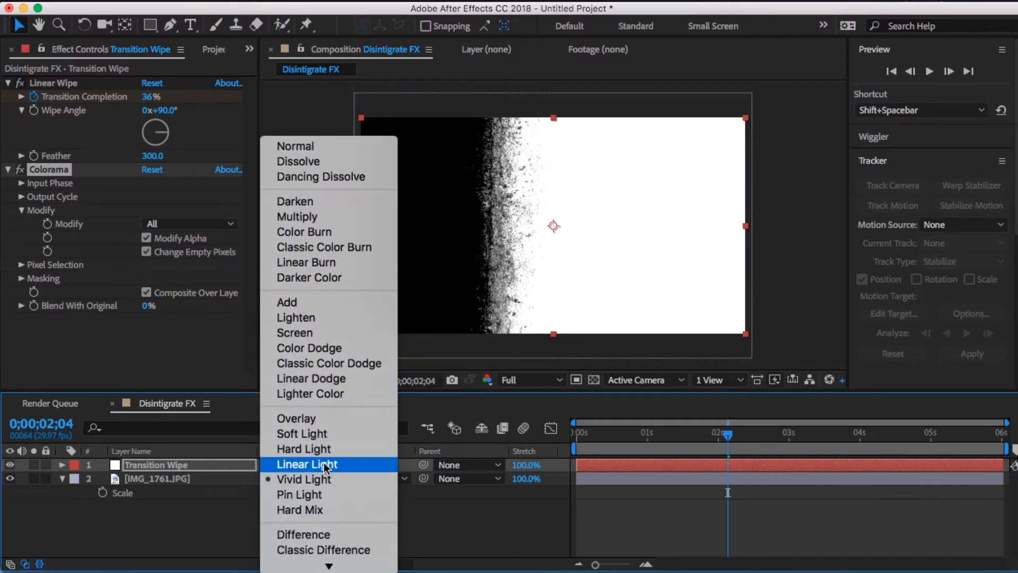
left_click(321, 445)
left_click(309, 476)
left_click(308, 475)
left_click(307, 468)
scroll(319, 504, "down", 10)
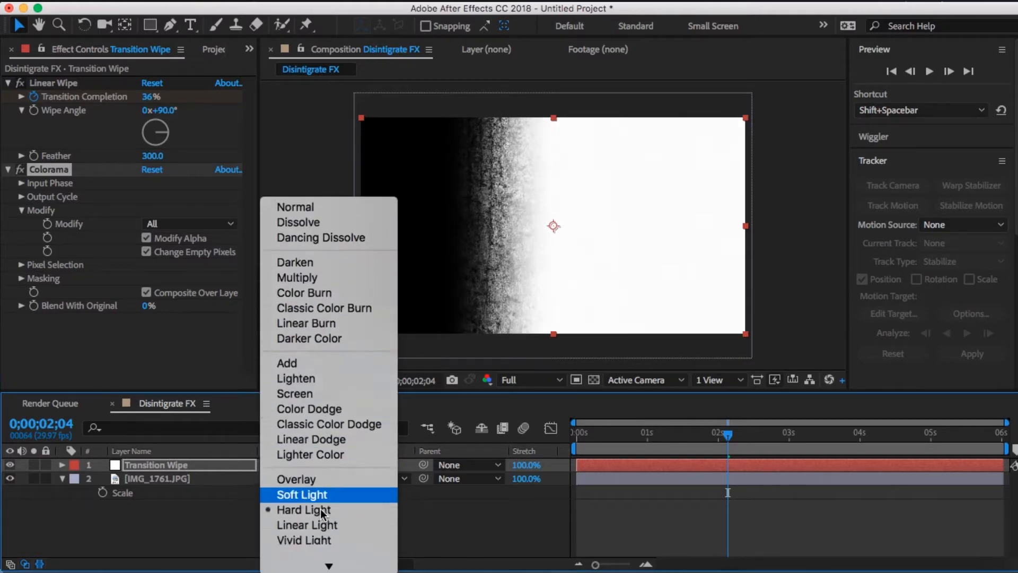
left_click(317, 295)
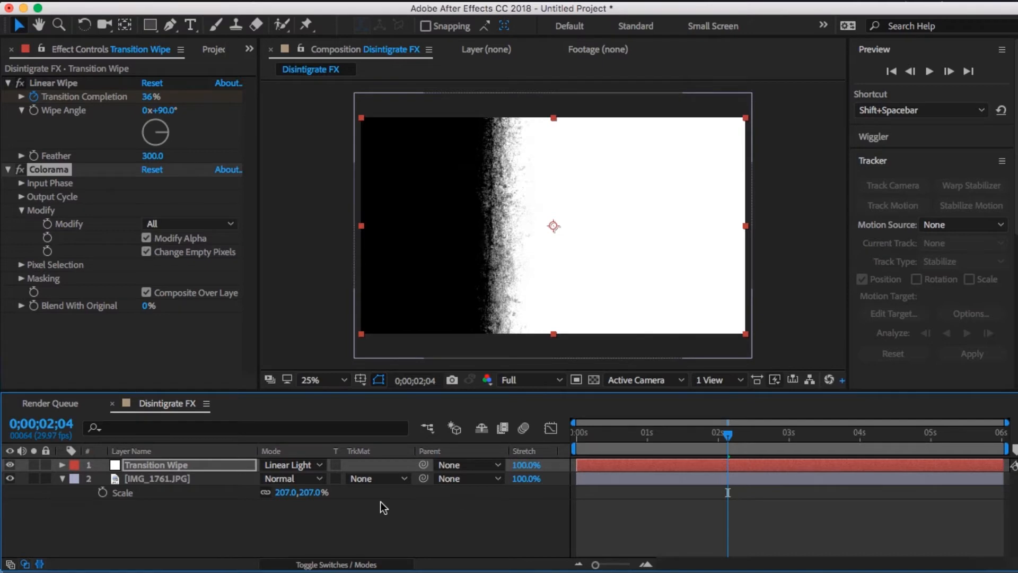
- Apply the Curves color correction effect to the IMG_1761.JPG layer
left_click(211, 478)
left_click(297, 0)
mouse_move(342, 1)
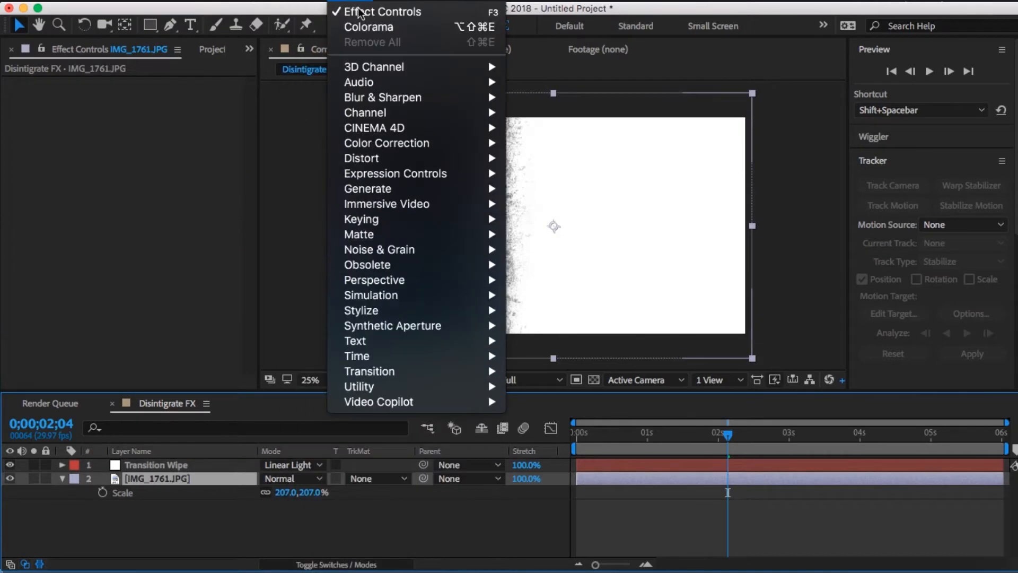
mouse_move(424, 143)
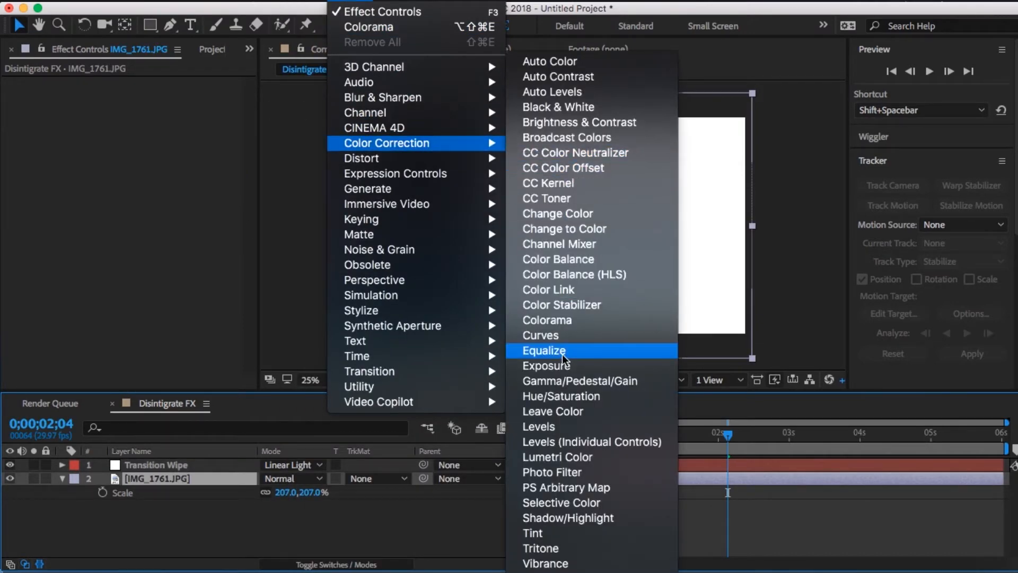
left_click(557, 336)
- Reshape the Curves graph on IMG_1761.JPG with several point adjustments to tune the contrast of the grunge texture
left_click_drag(92, 291, 118, 351)
left_click_drag(142, 290, 128, 225)
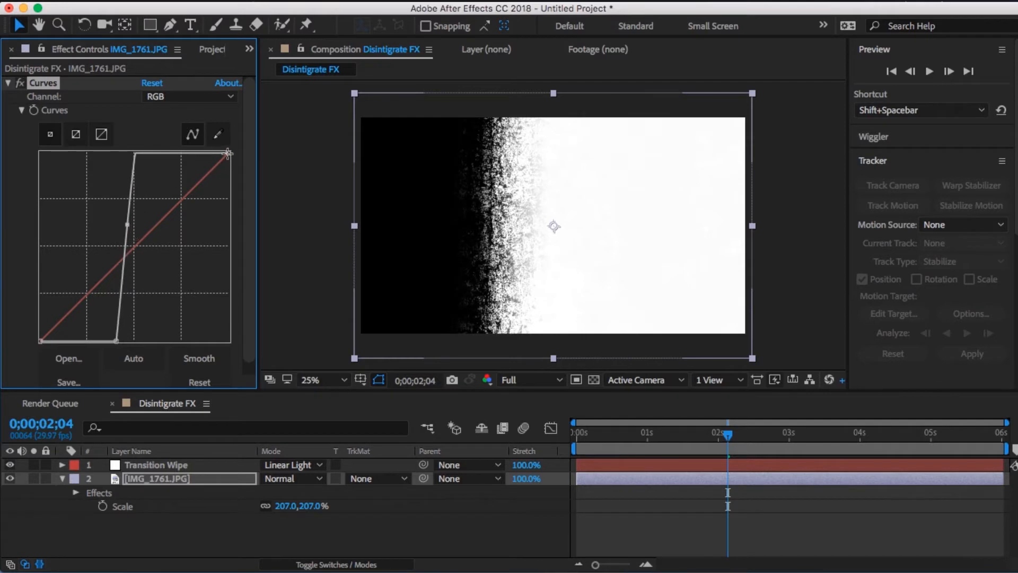
left_click_drag(229, 154, 177, 285)
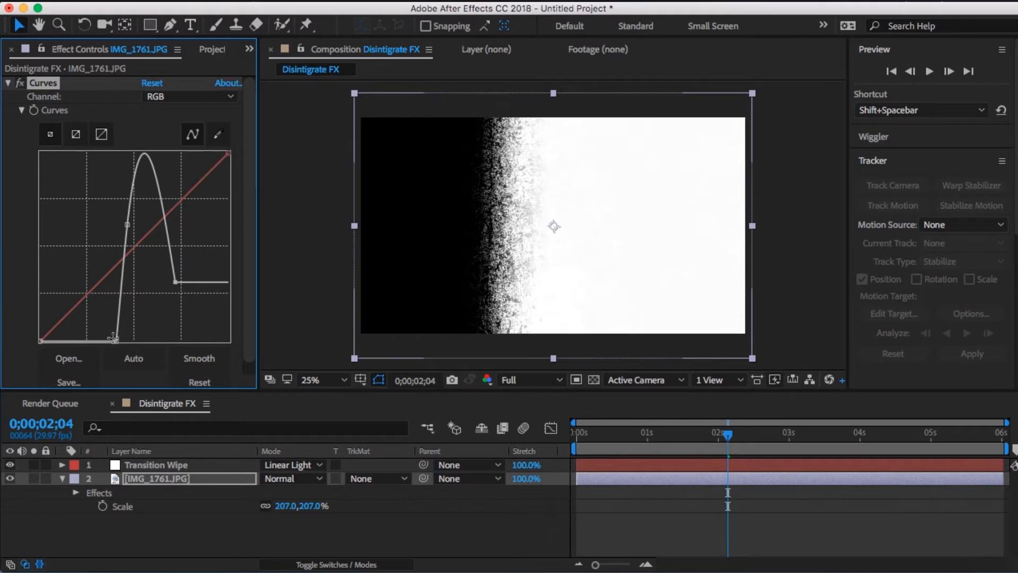
left_click_drag(113, 337, 96, 284)
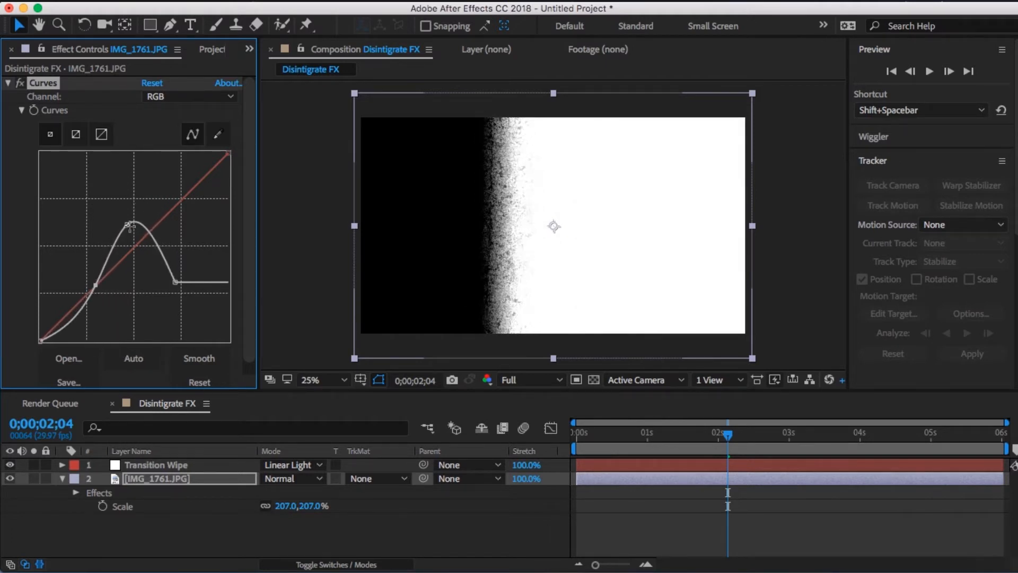
left_click_drag(130, 224, 131, 176)
mouse_move(177, 281)
left_mouse_down()
mouse_move(128, 284)
mouse_move(170, 285)
left_mouse_up()
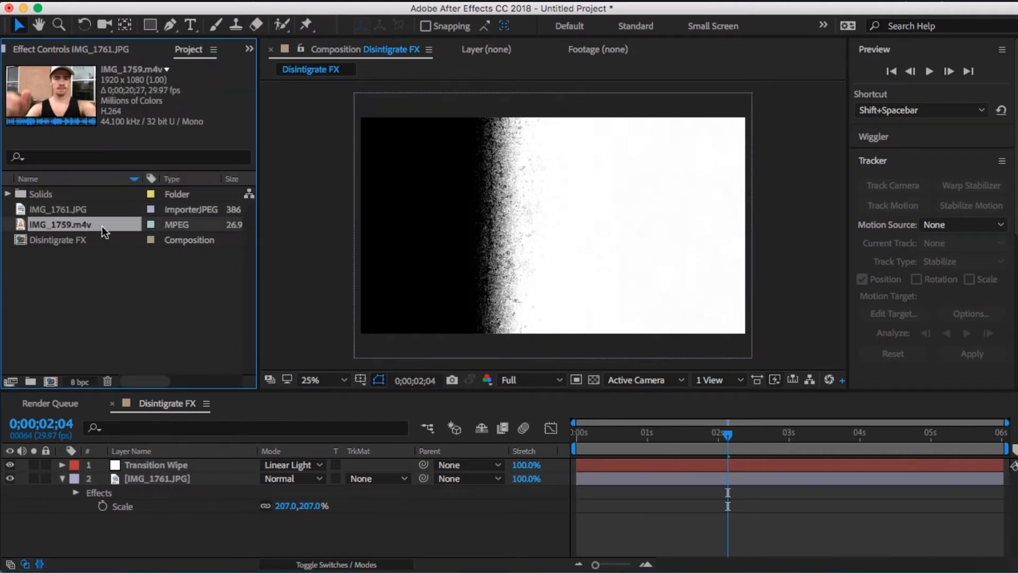
- Create a composition from IMG_1759.m4v and split the clip to separate the section showing the empty wall
left_click_drag(48, 384, 50, 382)
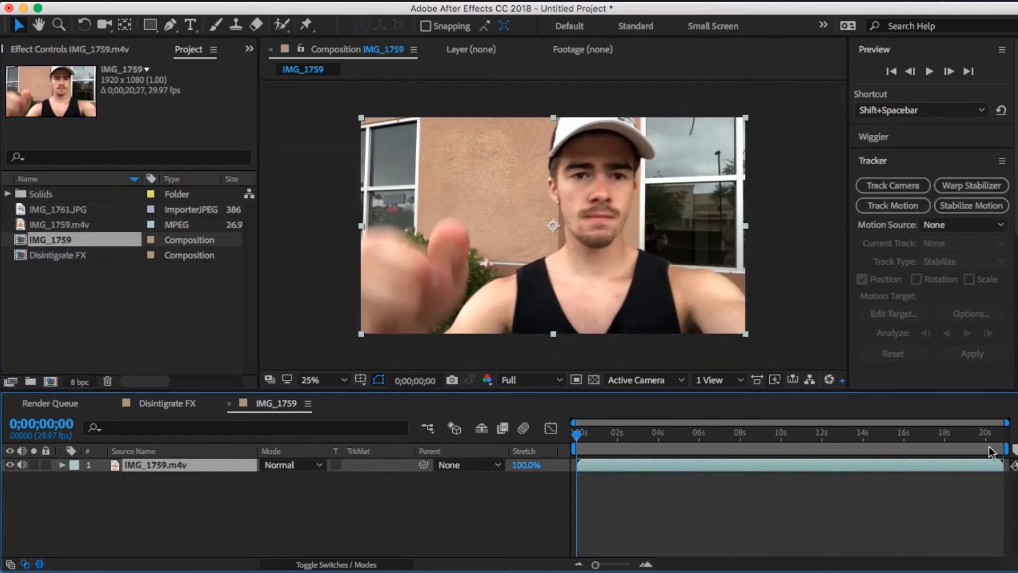
left_click_drag(924, 466, 762, 483)
left_click_drag(584, 436, 654, 468)
key("super+shift+d")
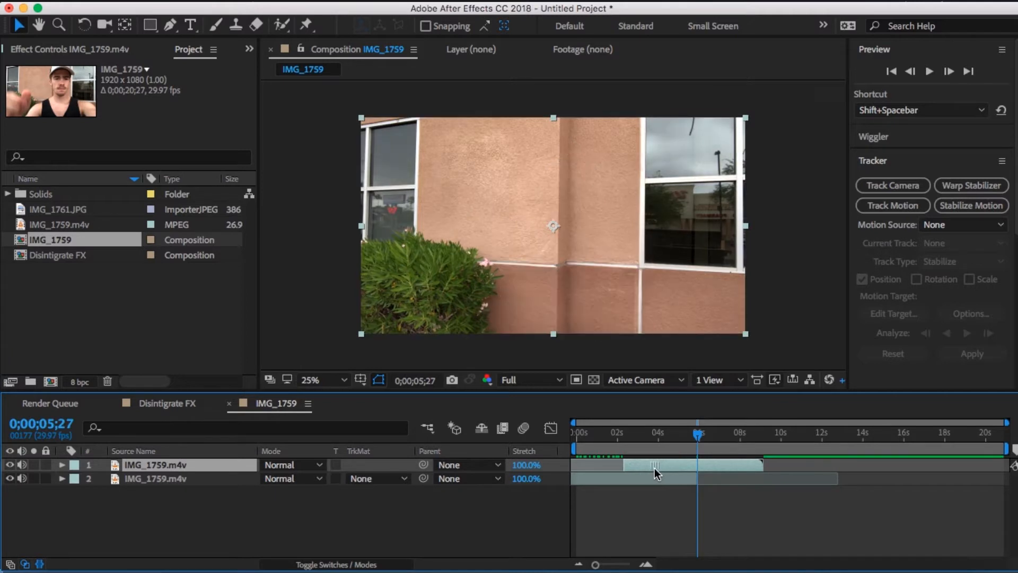
- Freeze the upper IMG_1759.m4v layer on its empty-wall frame at 0;00;05;27
right_click(656, 468)
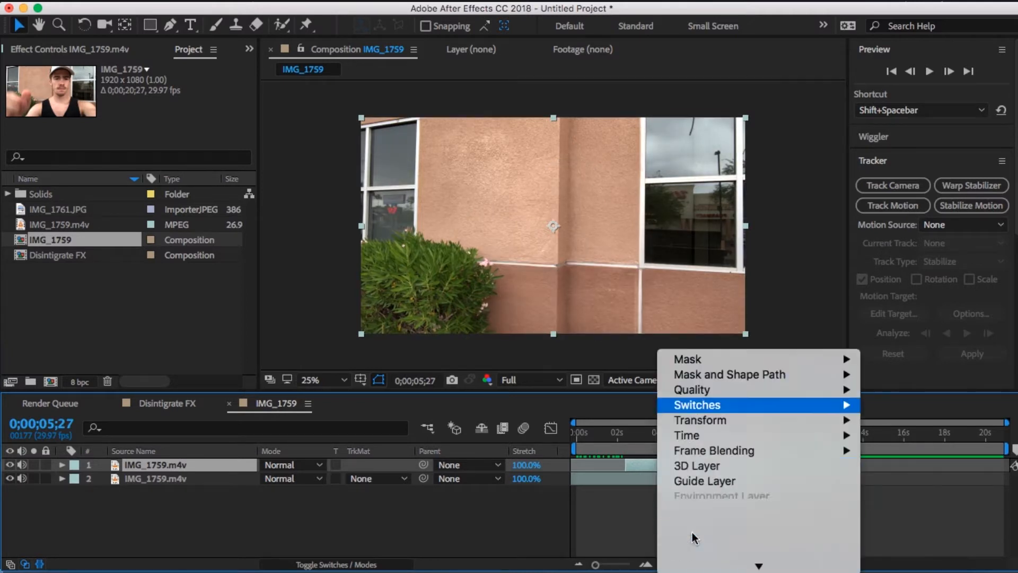
mouse_move(687, 58)
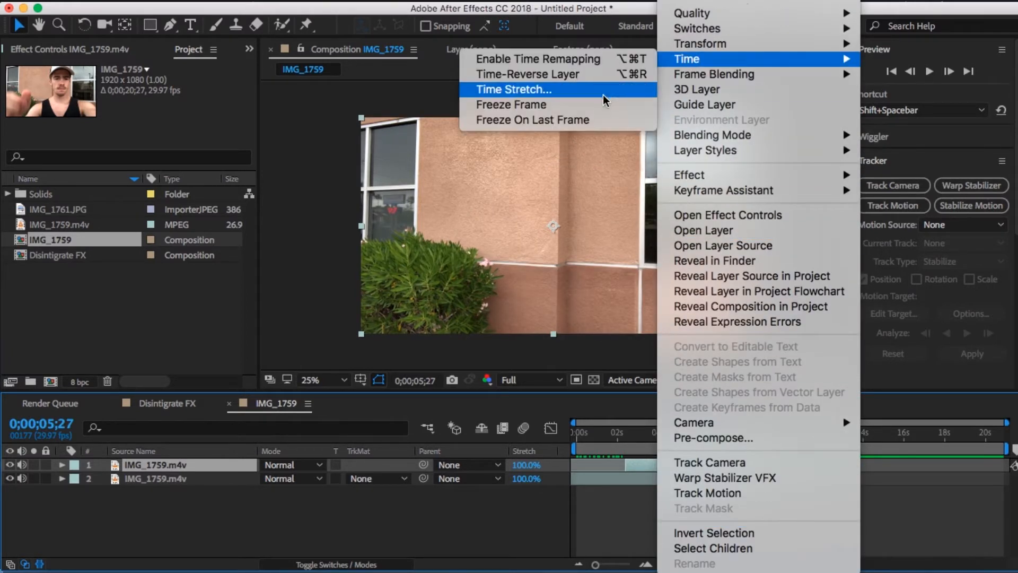
left_click(600, 108)
- Rename the frozen upper layer as Clean Plate
right_click(158, 464)
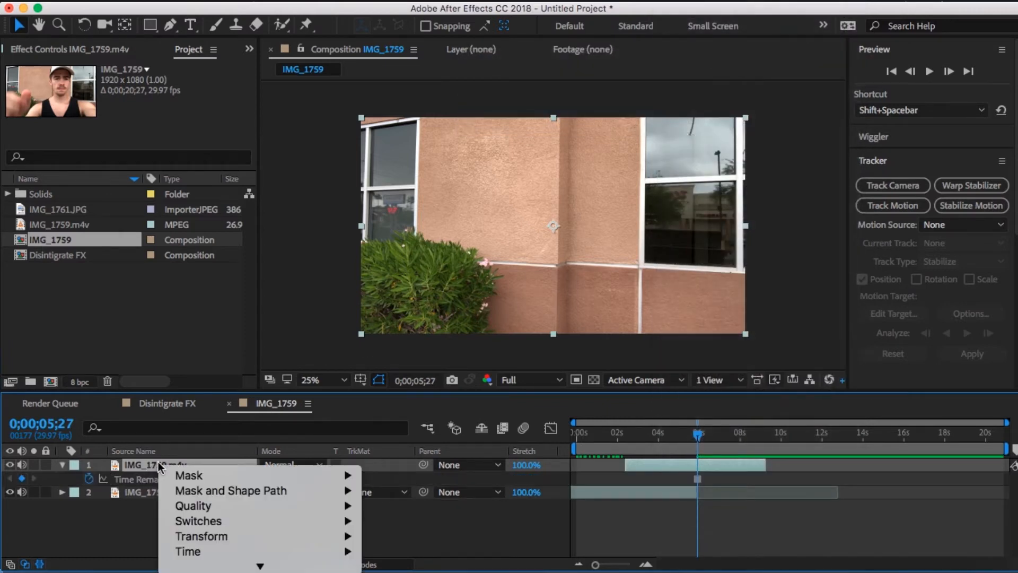
scroll(256, 512, "down", 10)
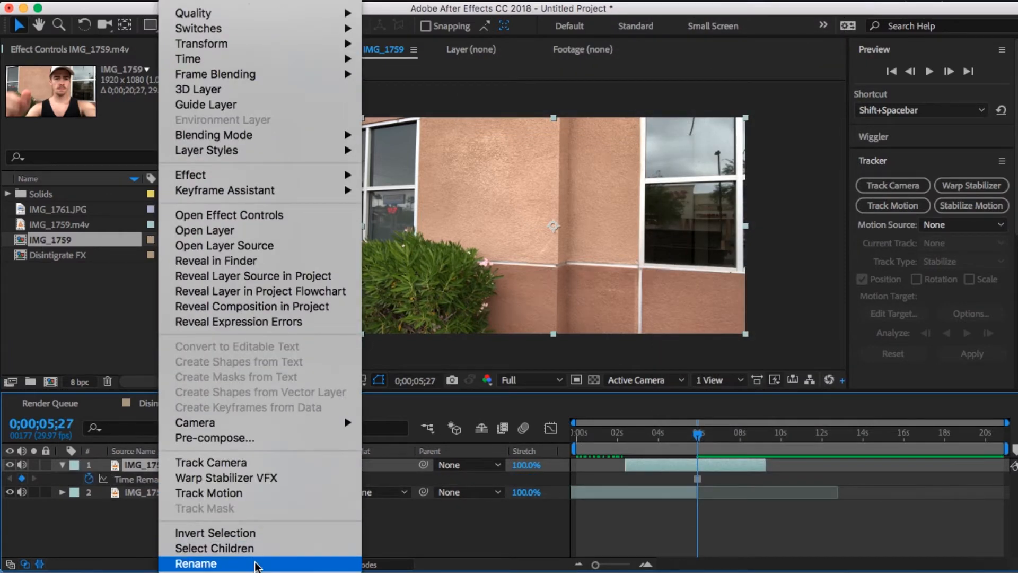
left_click(197, 563)
type("Clean Plate")
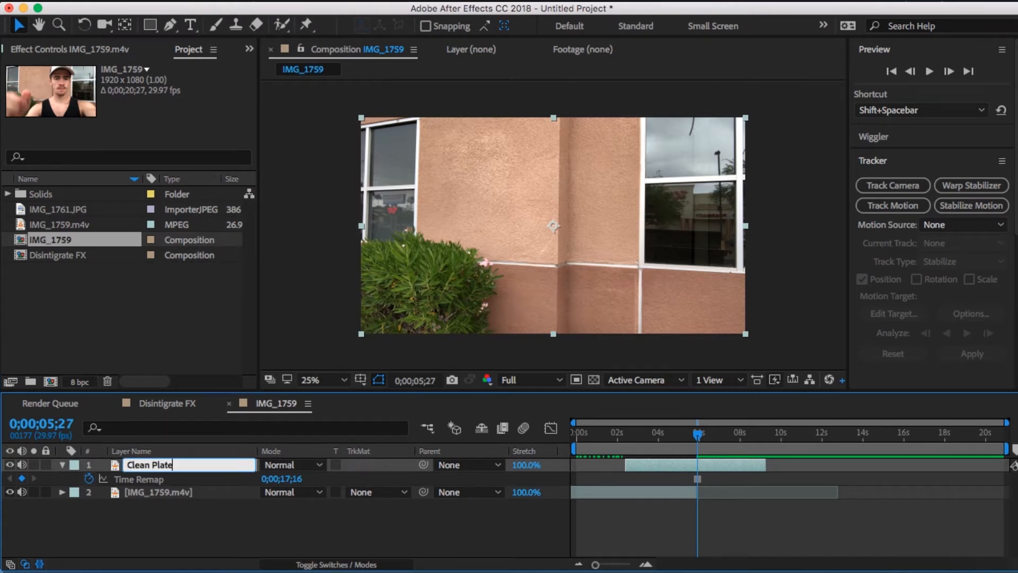
key("Return")
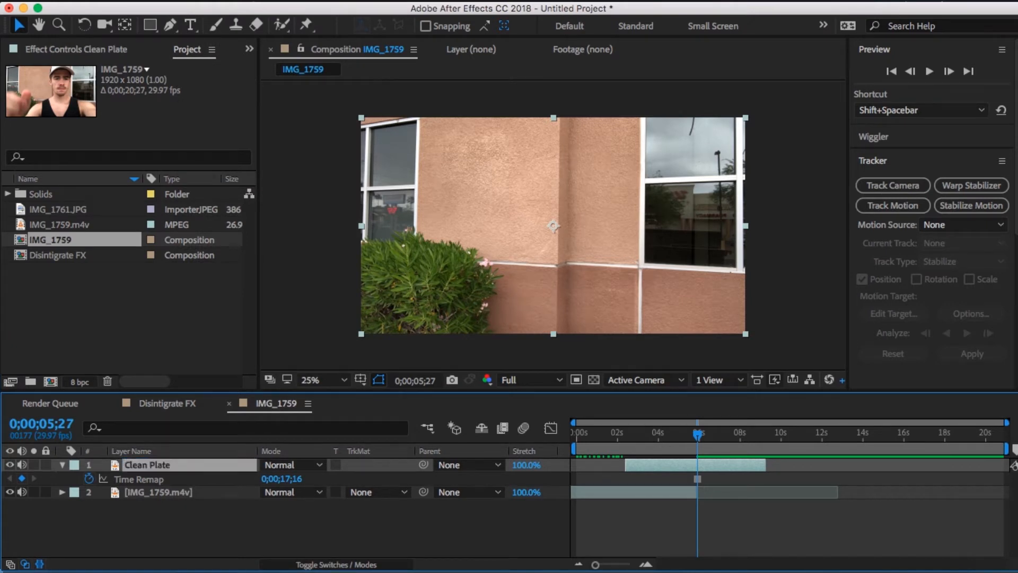
- Pre-compose the Clean Plate layer as a composition named Clean Plate, moving all attributes into the new composition
right_click(190, 467)
scroll(212, 506, "down", 10)
left_click(253, 438)
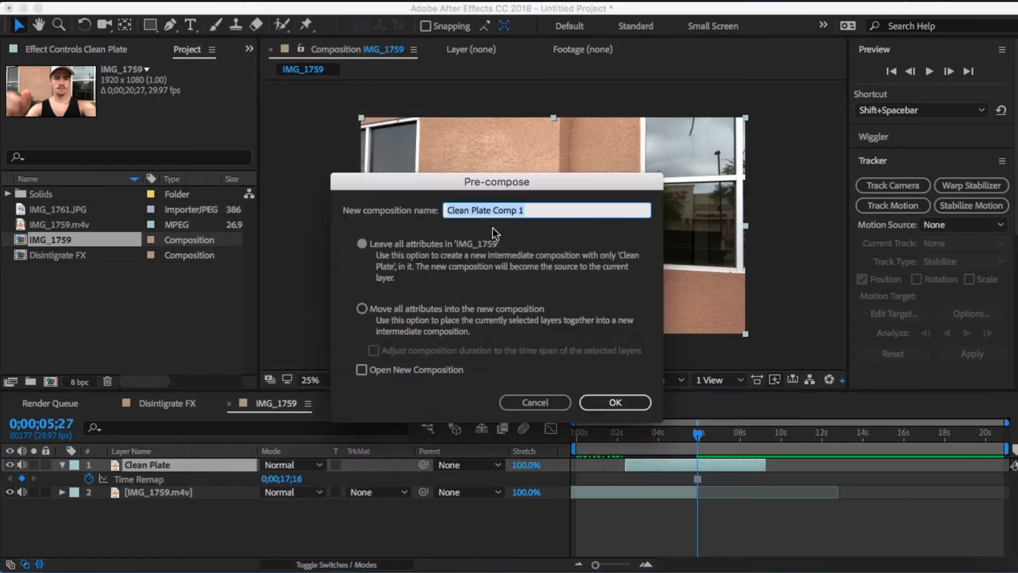
left_click(362, 309)
left_click(539, 212)
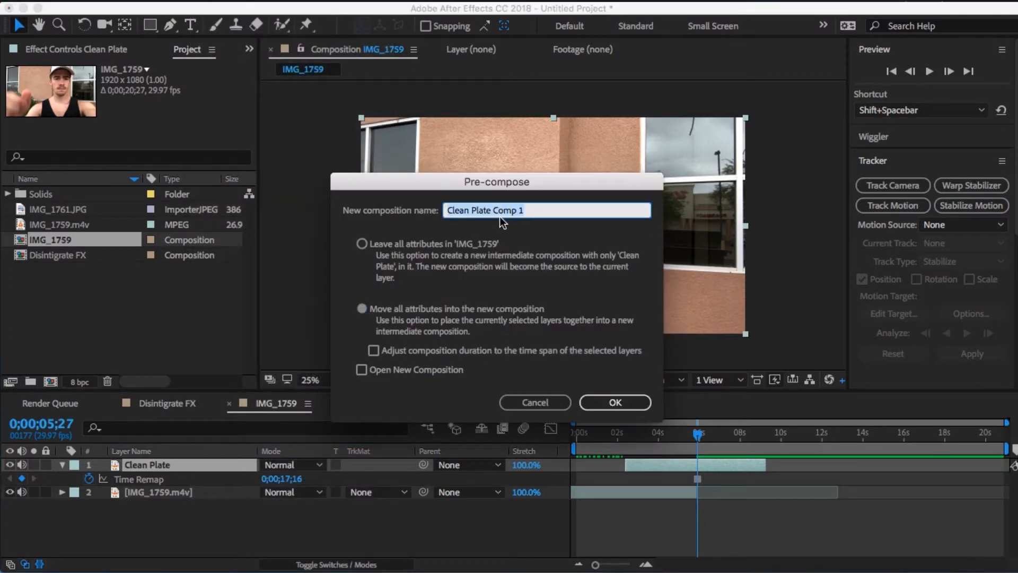
key("BackSpace")
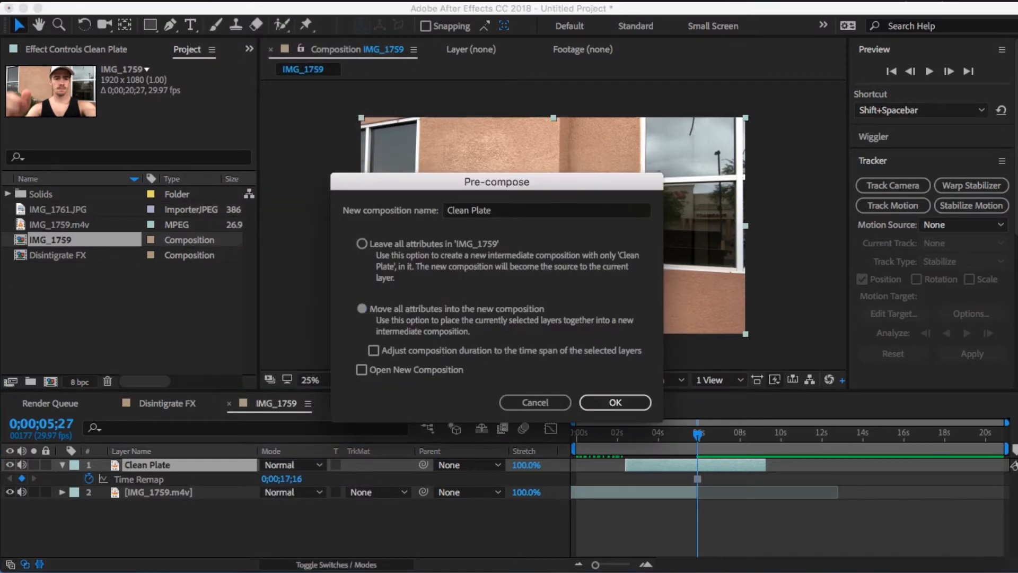
key("Return")
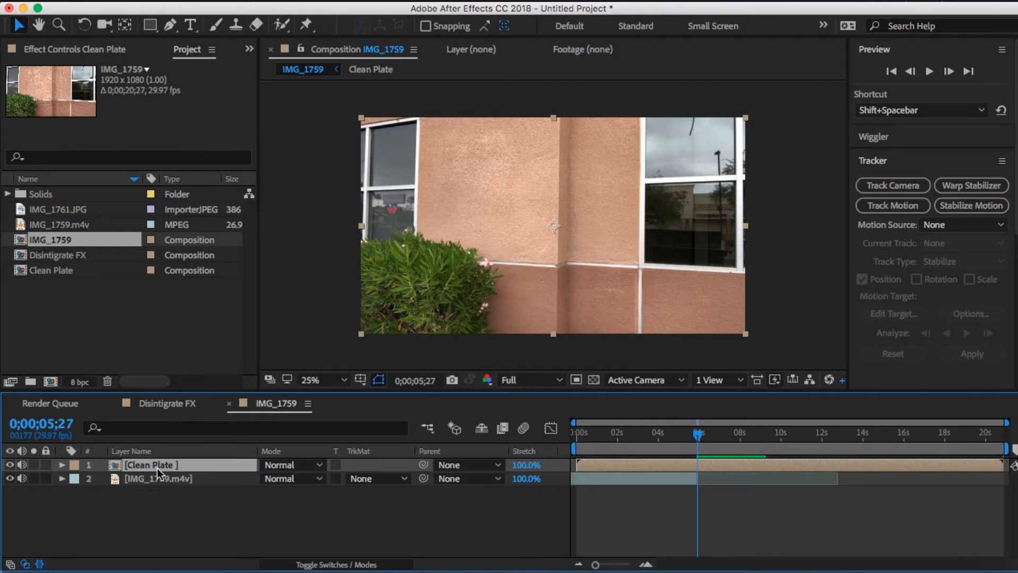
- Move the Clean Plate layer beneath IMG_1759.m4v and trim the footage layer's end to 0;00;05;17
left_click_drag(157, 468, 157, 484)
left_click_drag(591, 439, 690, 443)
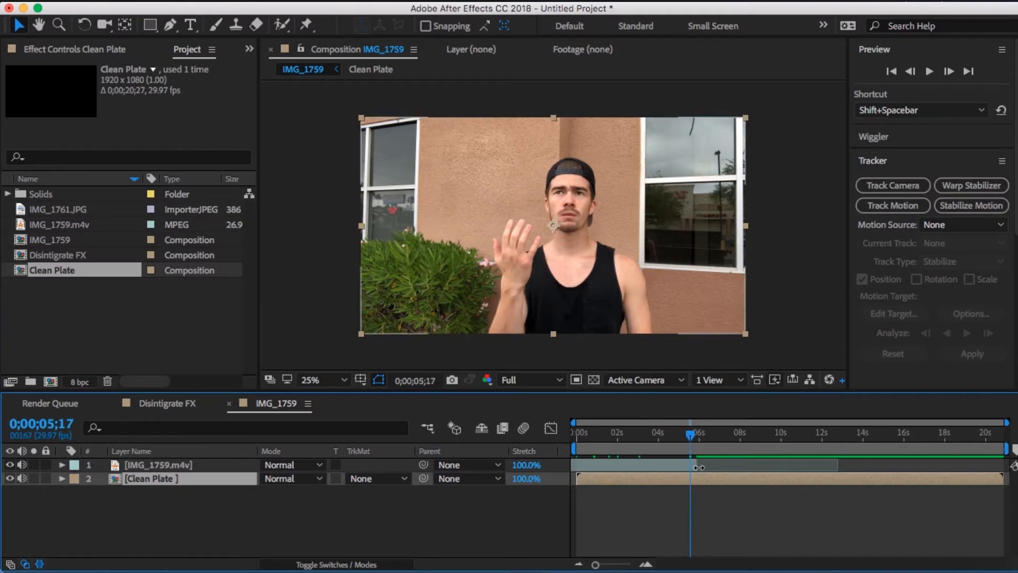
left_click(698, 467)
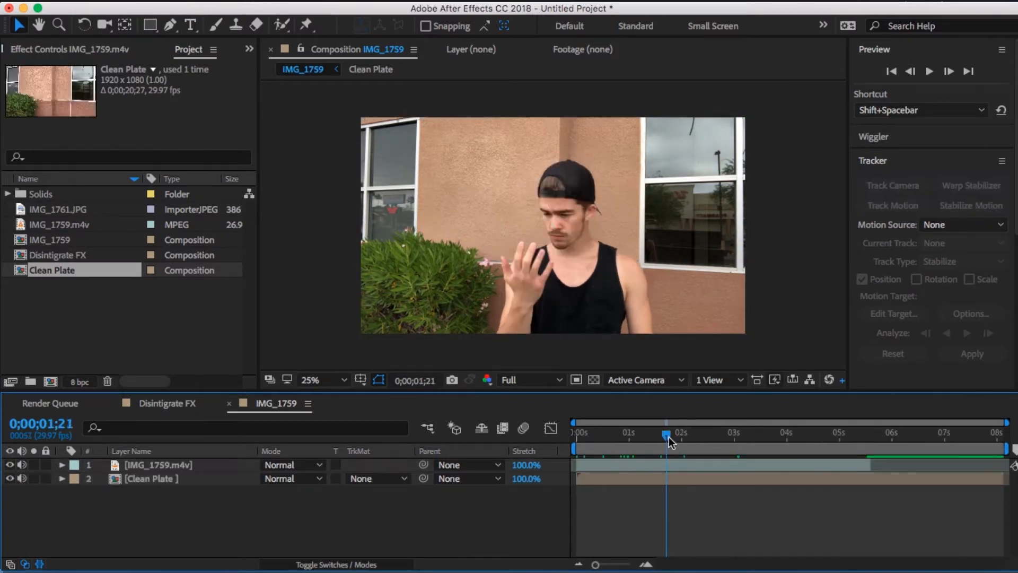
- Rename the IMG_1759.m4v layer as Original Footy
left_click_drag(669, 437, 766, 469)
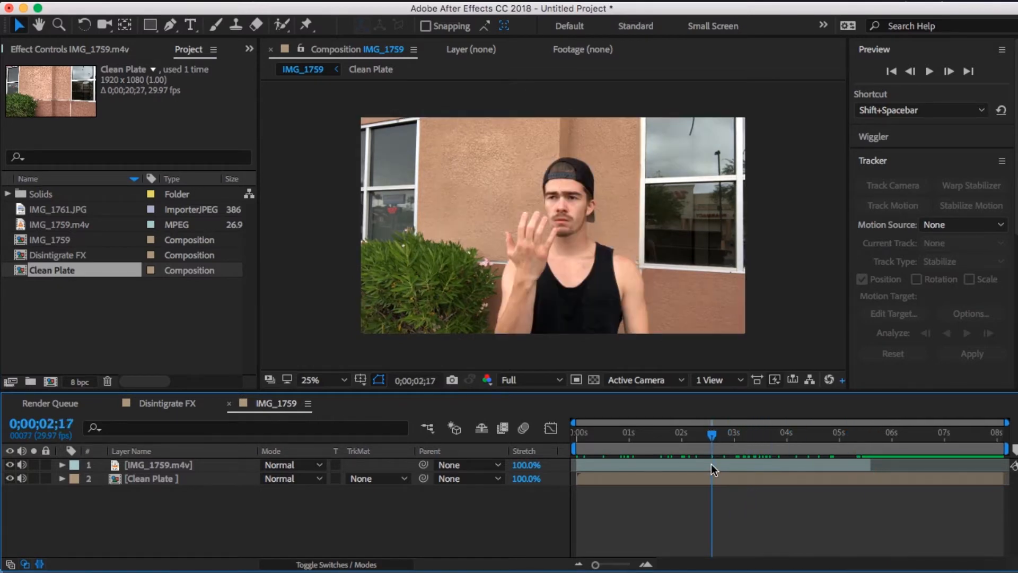
right_click(158, 467)
left_click(233, 554)
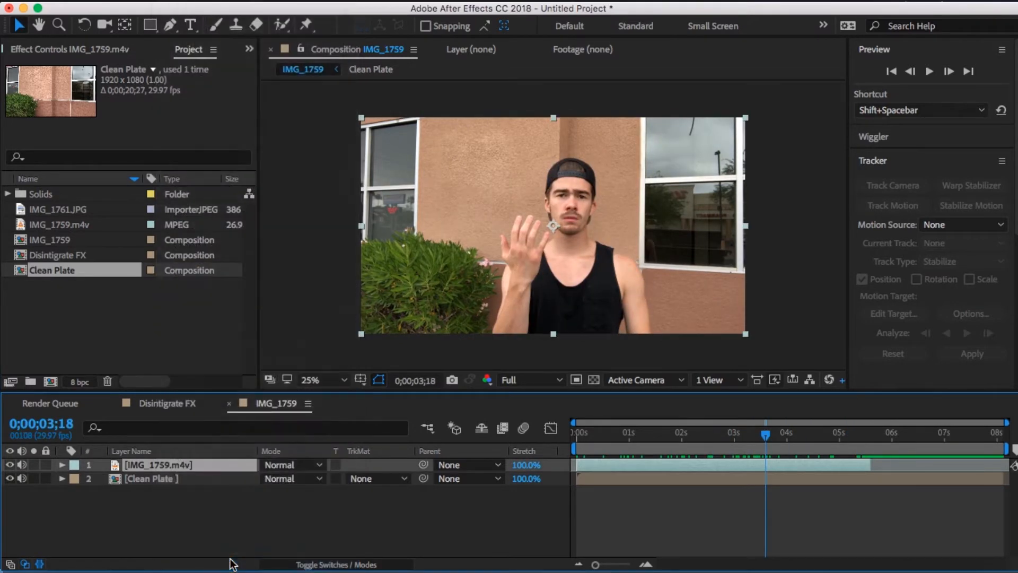
type("Original Footy")
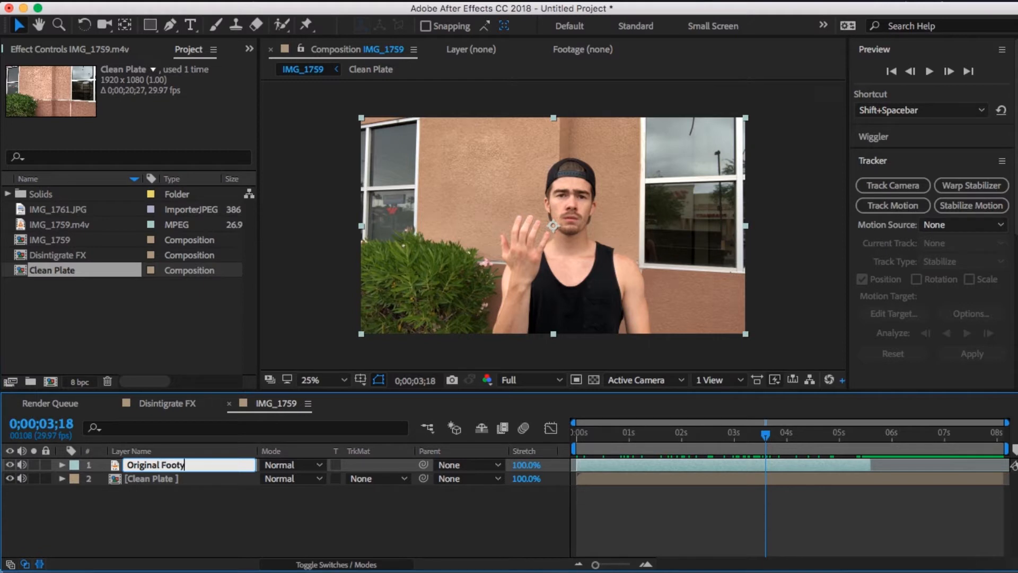
key("Return")
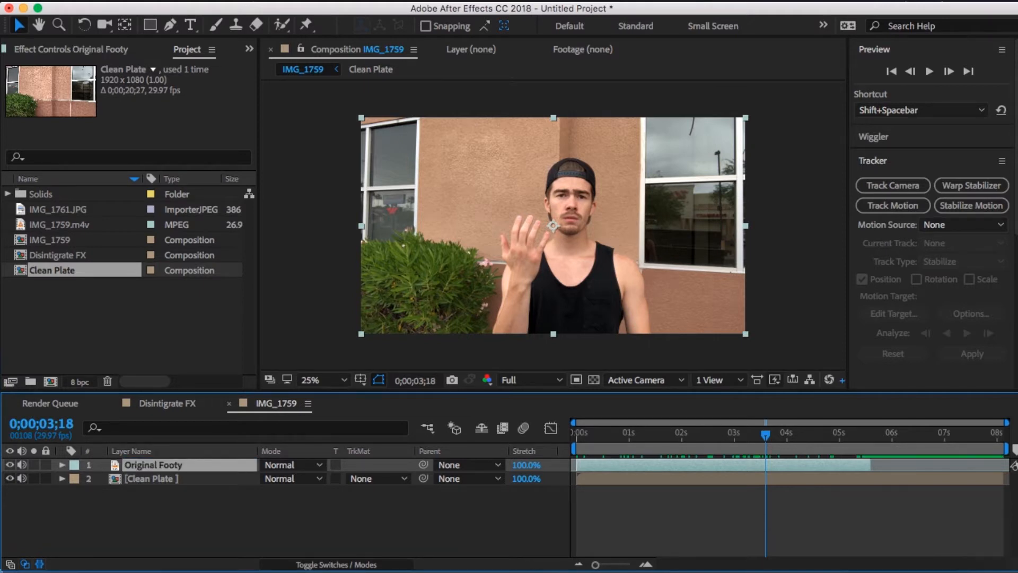
- Split the Original Footy layer at 0;00;01;22, where the effect should start
left_click_drag(765, 447, 752, 470)
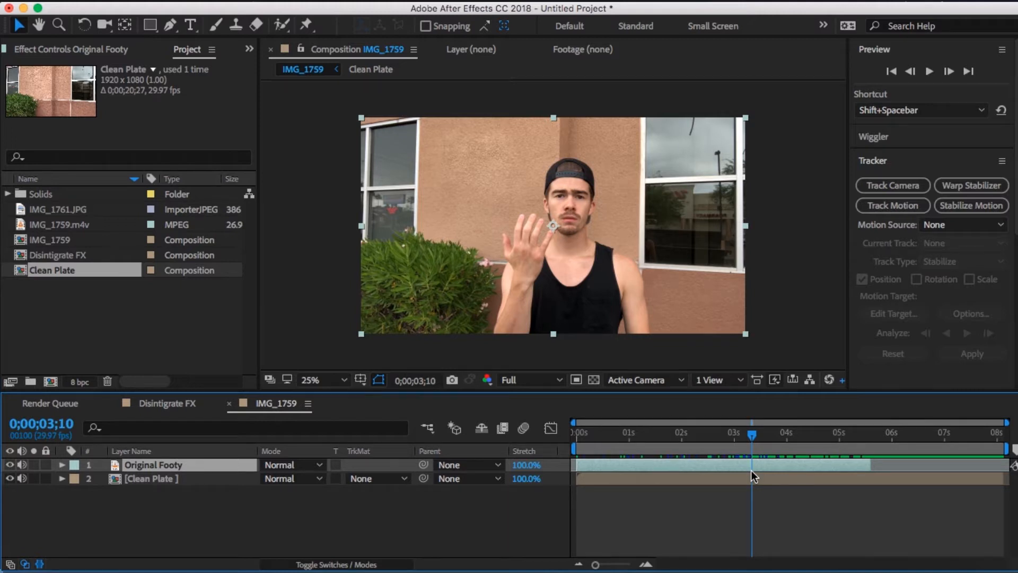
left_click_drag(692, 440, 746, 439)
left_click_drag(746, 439, 663, 442)
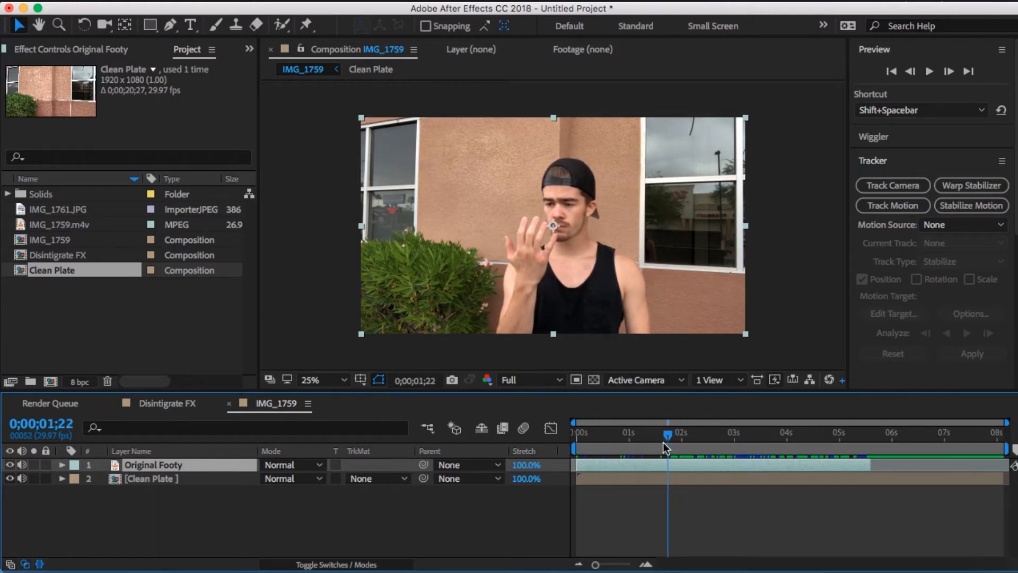
key("super+shift+d")
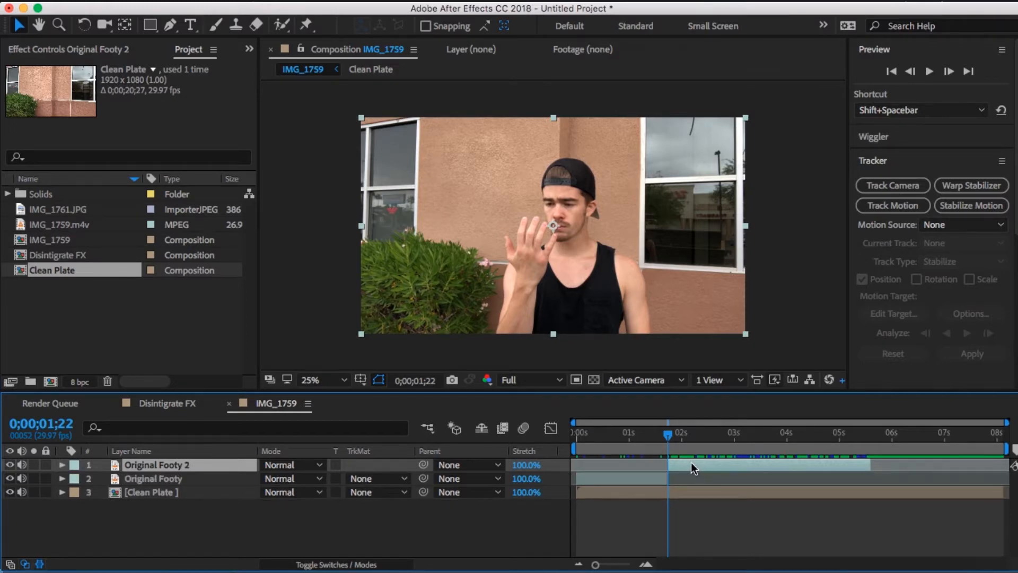
- Pre-compose the Original Footy 2 layer as Body Disintigrate, moving all attributes into the new composition
right_click(692, 462)
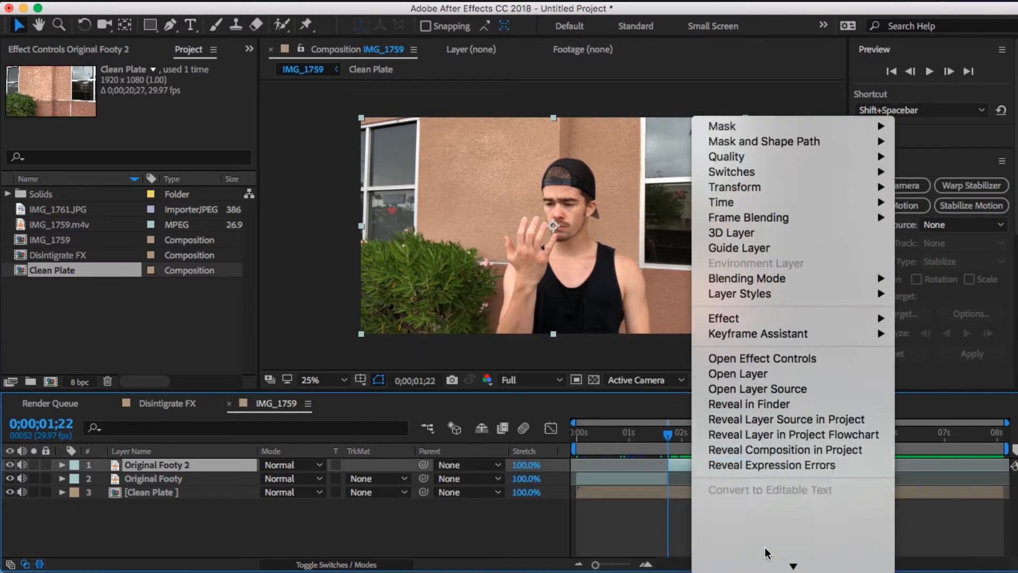
left_click(765, 444)
type("Bo")
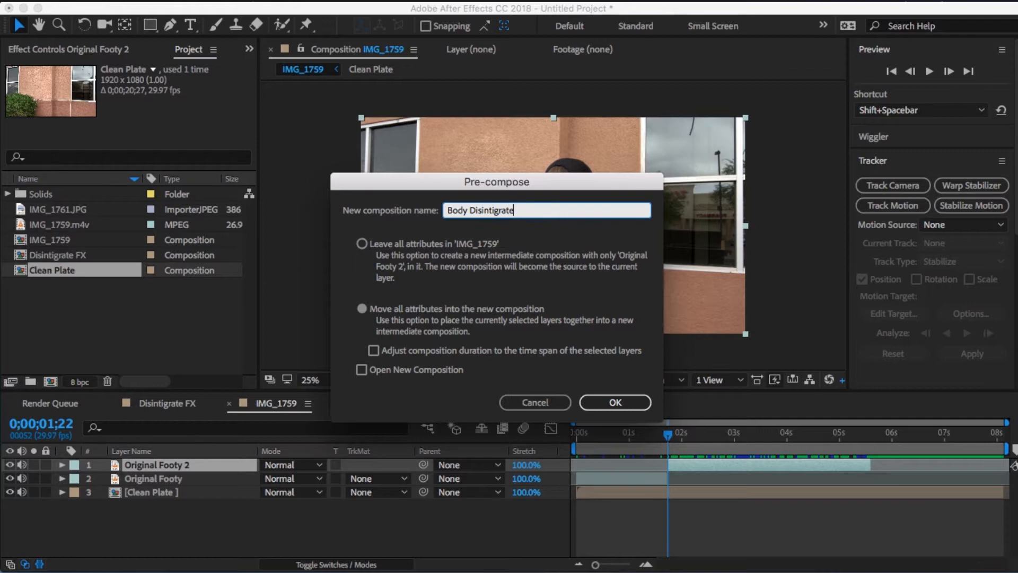
type("dy Disintigrate")
key("Return")
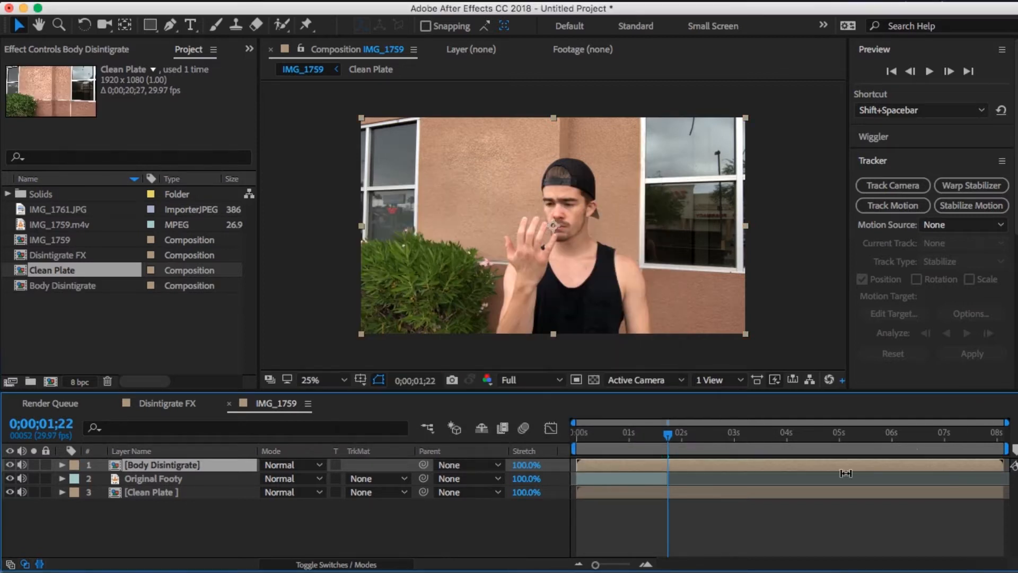
- In Body Disintigrate, set the work area from 0;00;09;26 to 0;00;13;21 and trim the composition to it
double_click(766, 458)
key("b")
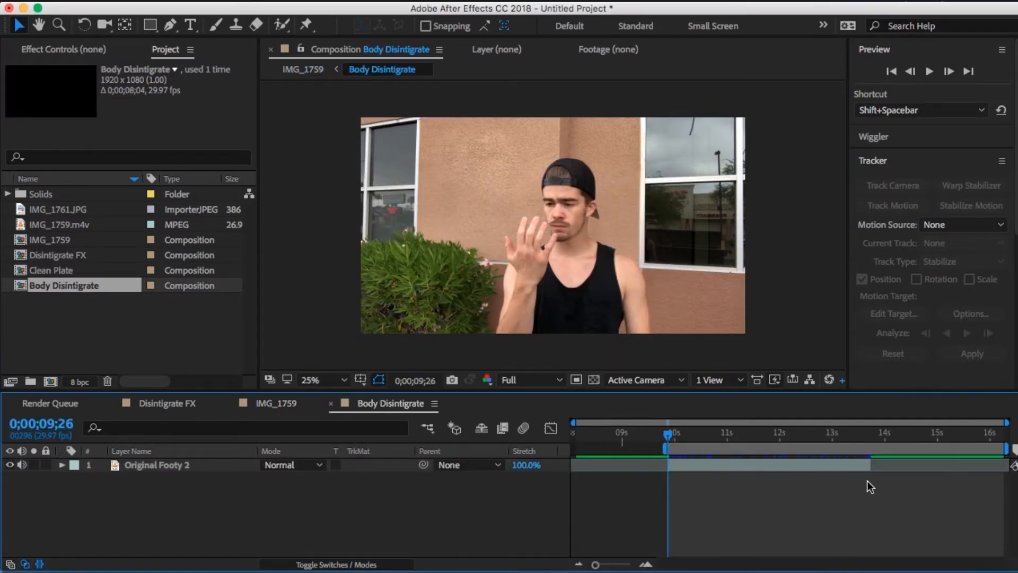
left_click(871, 439)
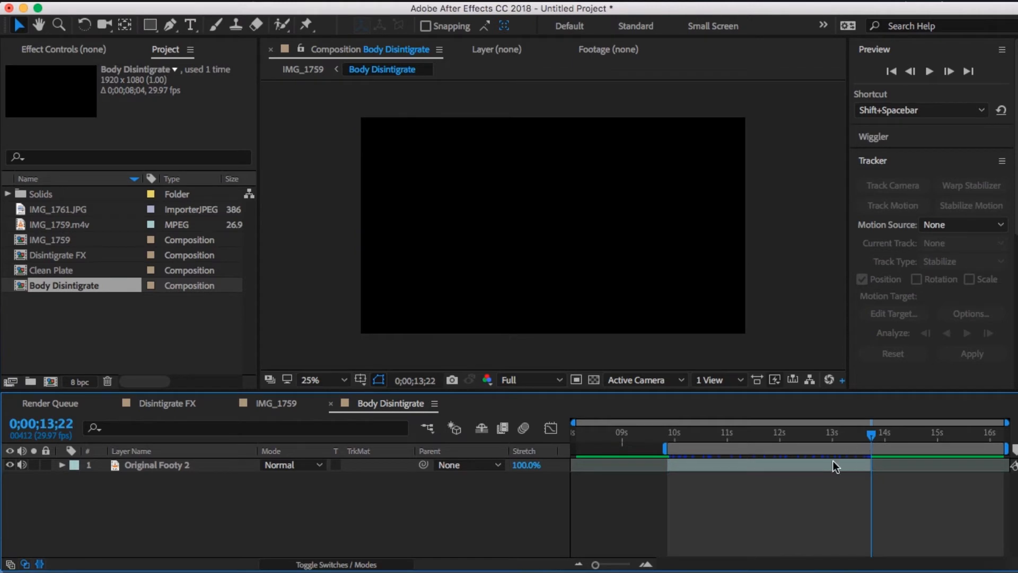
key("n")
key("Page_Up")
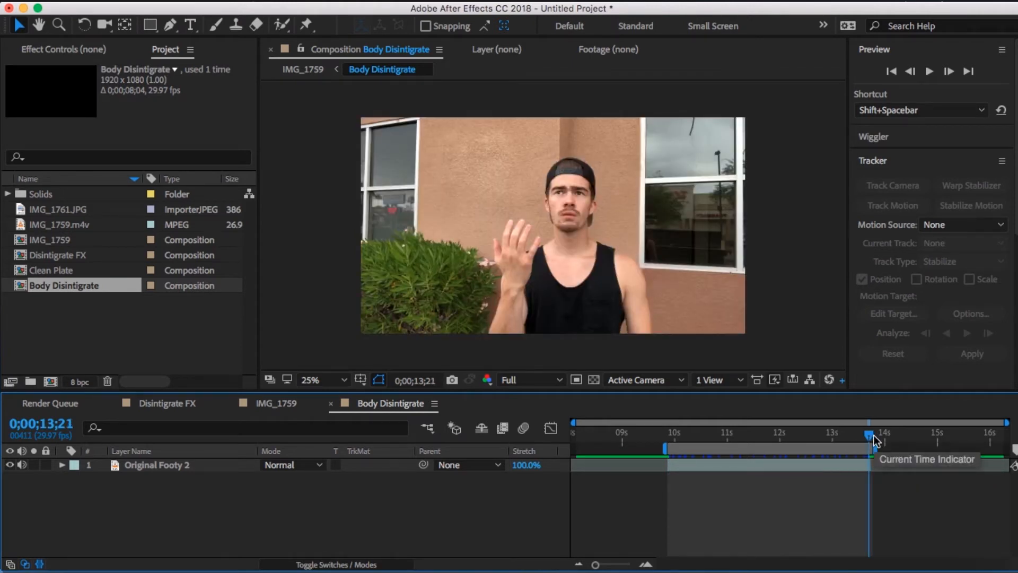
right_click(857, 450)
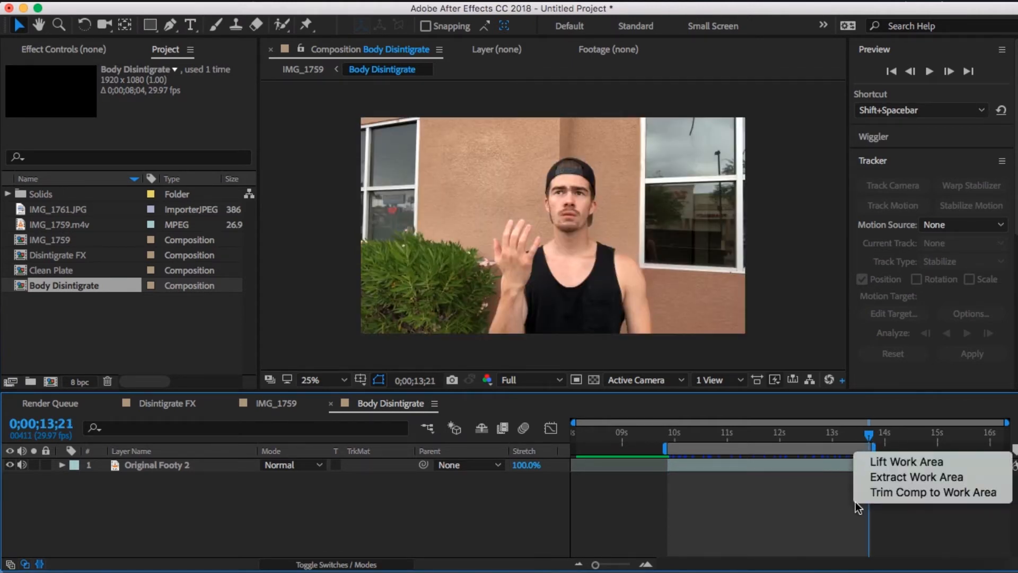
left_click(902, 553)
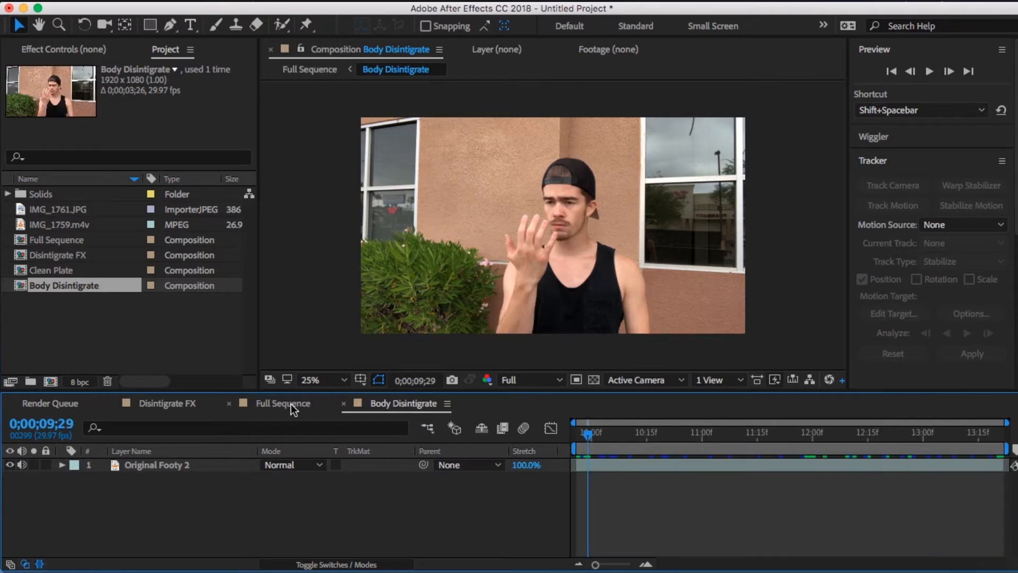
- Add the Disintigrate FX composition above Original Footy 2 in Body Disintigrate and hide it
left_click_drag(293, 408, 156, 404)
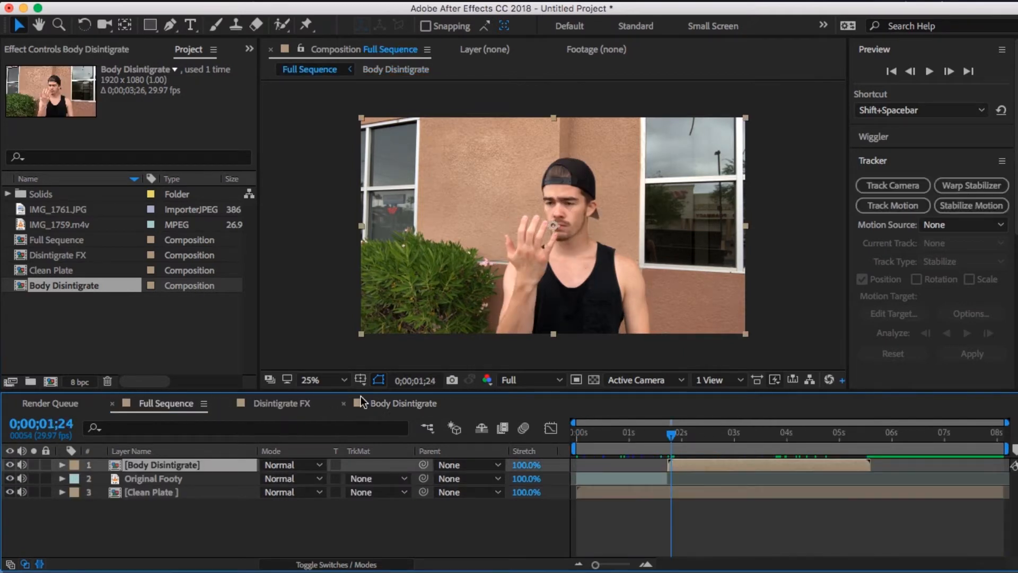
left_click(426, 407)
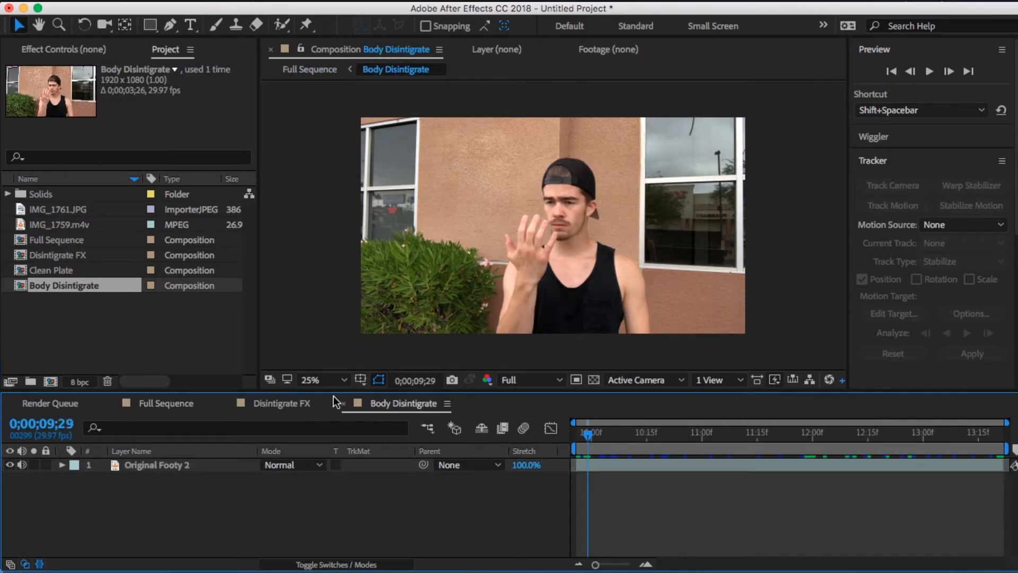
left_click(77, 255)
left_click_drag(73, 256, 564, 461)
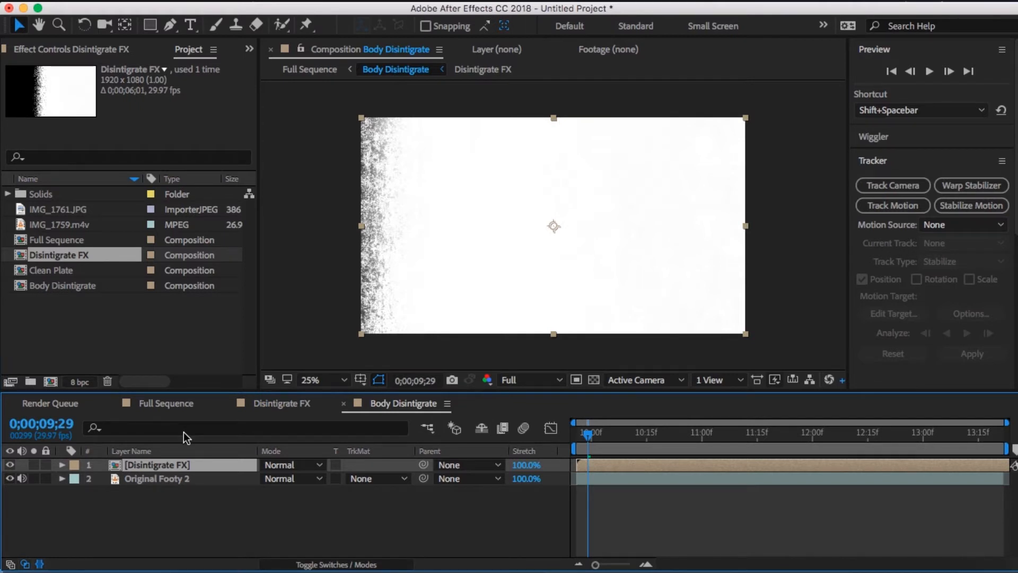
left_click(166, 478)
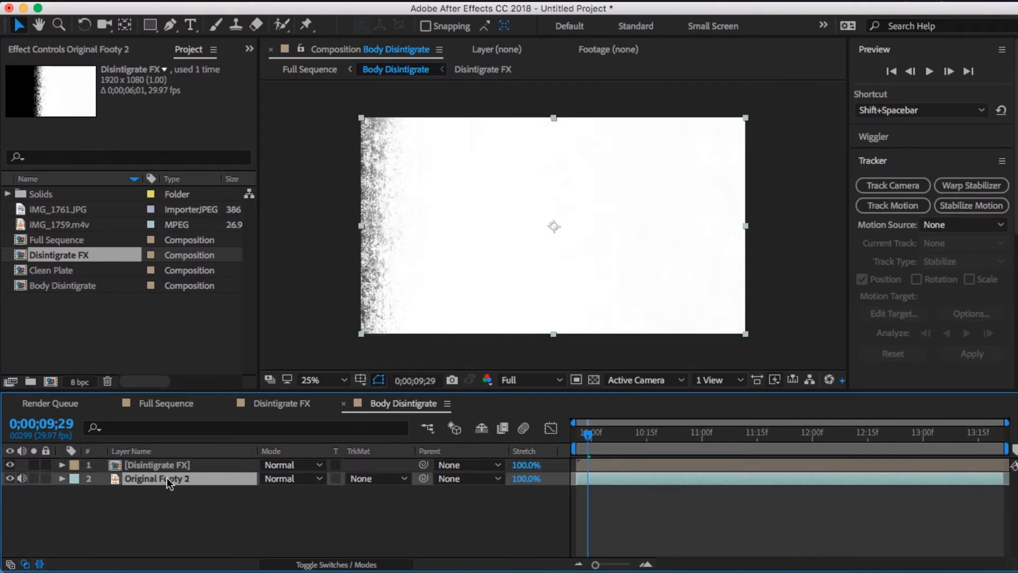
left_click(9, 465)
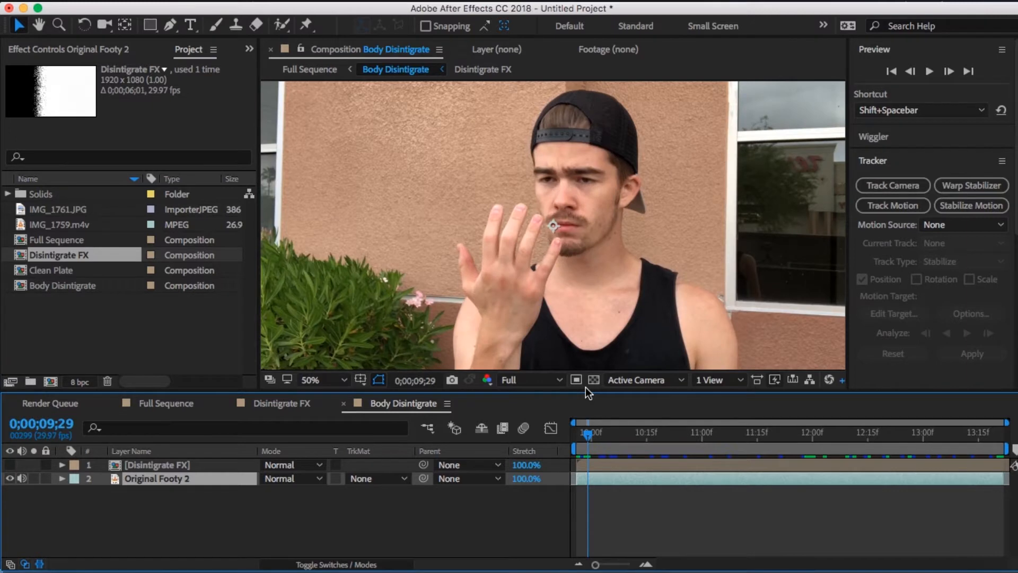
- Start a Pen tool mask on Original Footy 2 up the outer edge of the raised forearm and change its outline colour to purple
key("period")
key("h")
left_click_drag(605, 266, 619, 80)
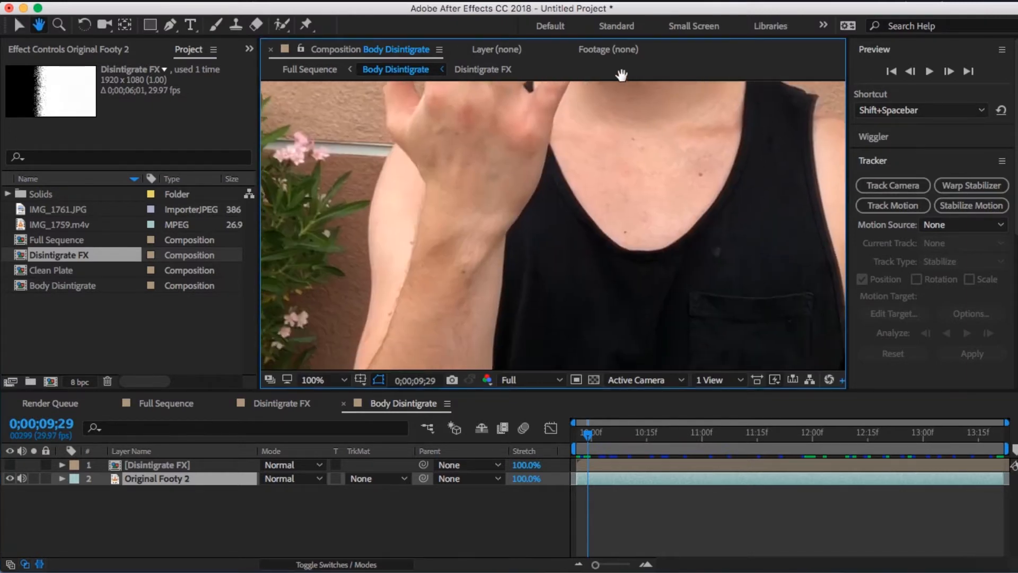
scroll(623, 88, "down", 6)
scroll(631, 97, "down", 3)
key("g")
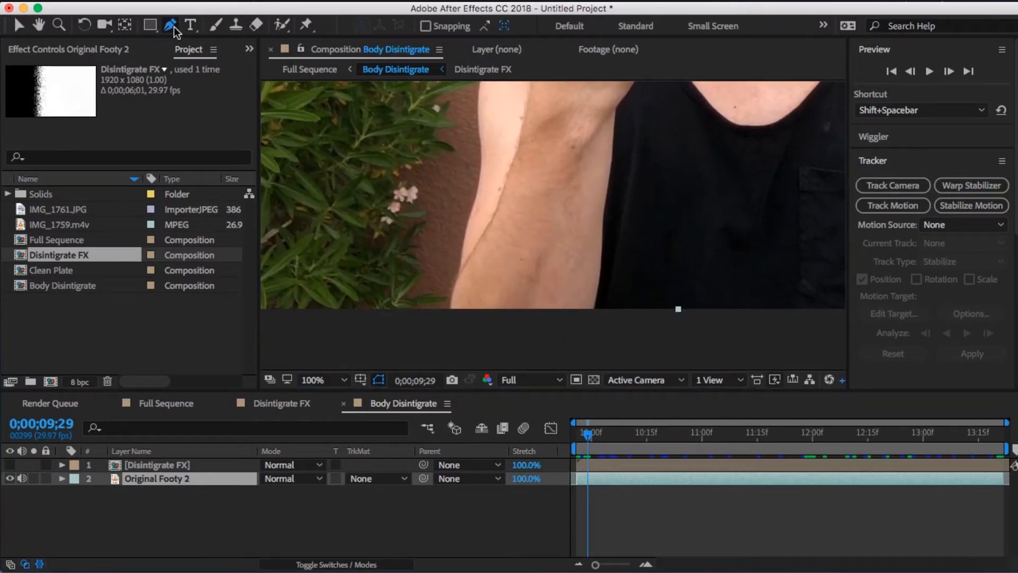
left_click(173, 25)
left_click(450, 311)
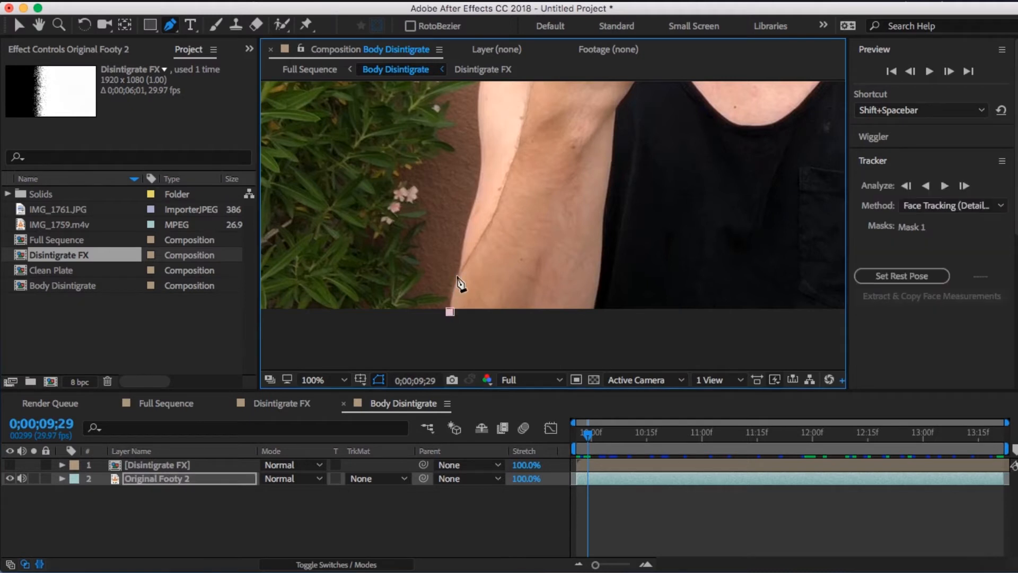
left_click(464, 261)
left_click(467, 219)
left_click(469, 202)
left_click(480, 149)
scroll(496, 127, "up", 5)
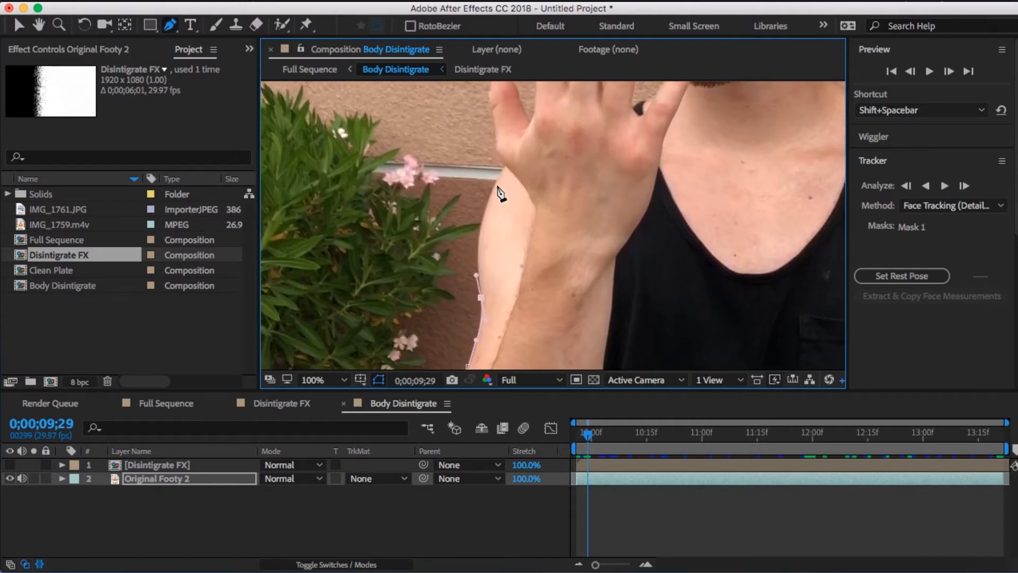
left_click(503, 167)
key("m")
left_click(103, 493)
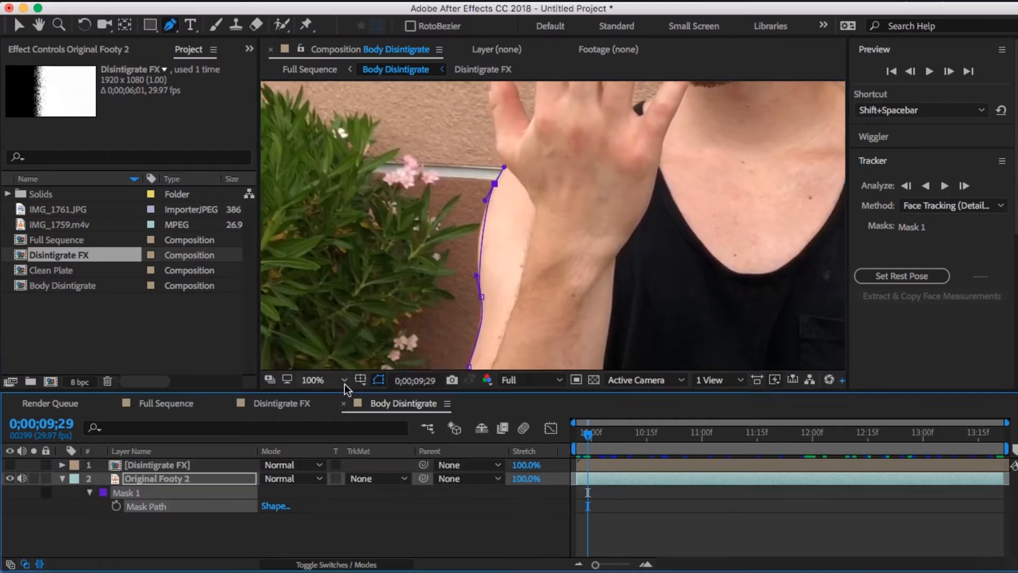
- Continue the Mask 1 outline from the wrist around the thumb and fingers of the raised hand
scroll(477, 185, "up", 1)
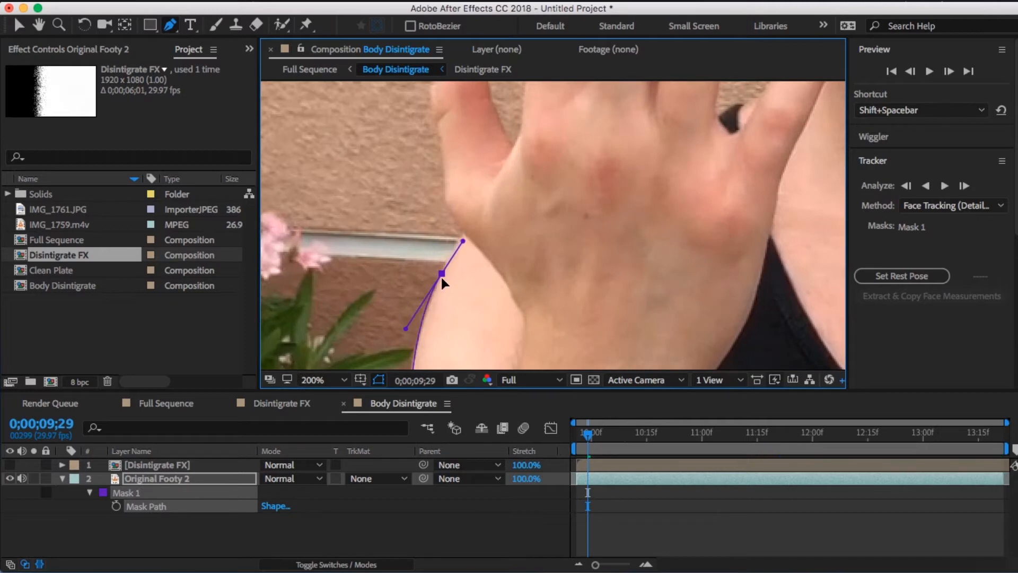
left_click_drag(443, 186, 444, 154)
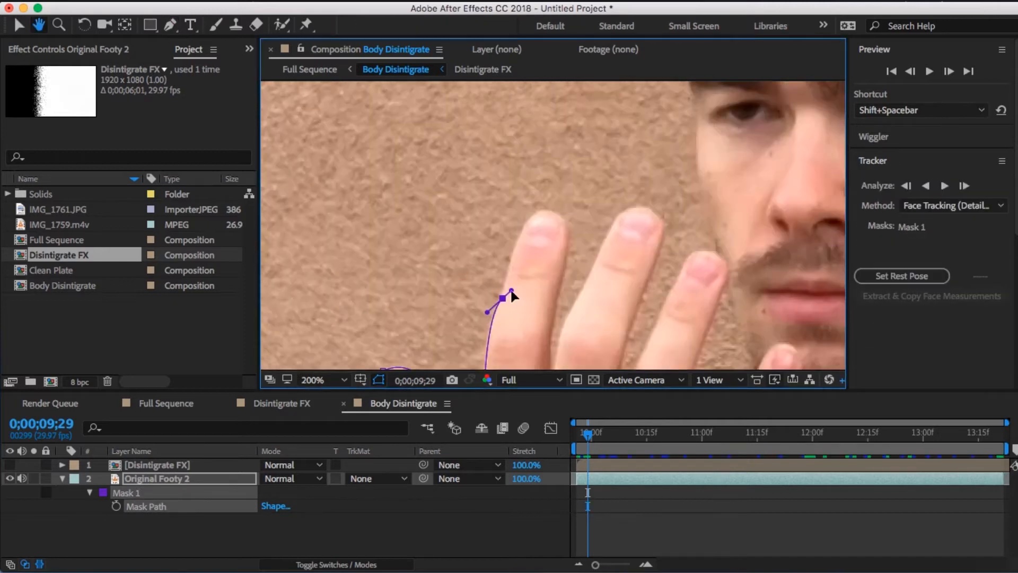
left_click_drag(525, 223, 535, 208)
left_click_drag(568, 229, 567, 264)
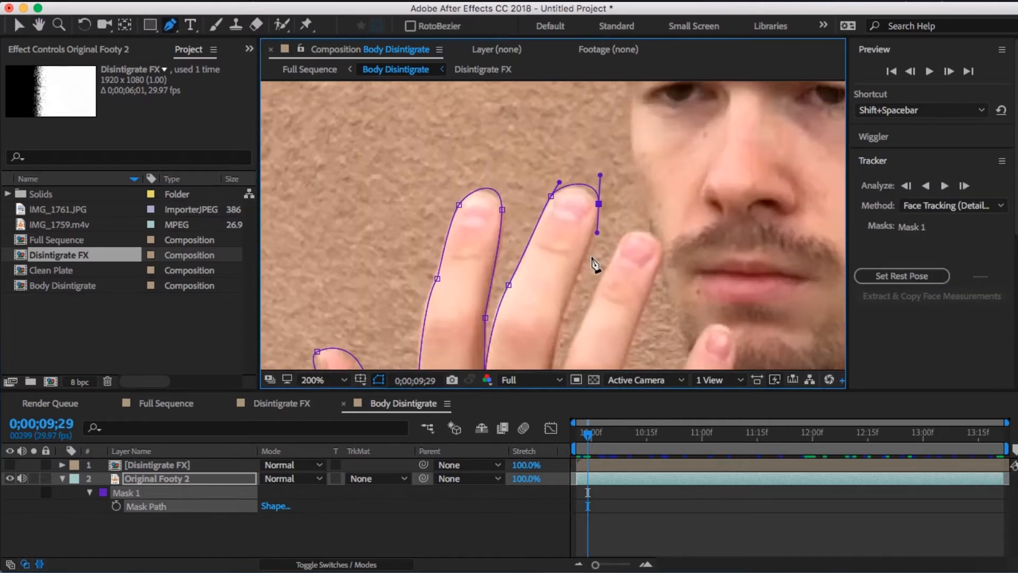
left_click_drag(666, 119, 662, 141)
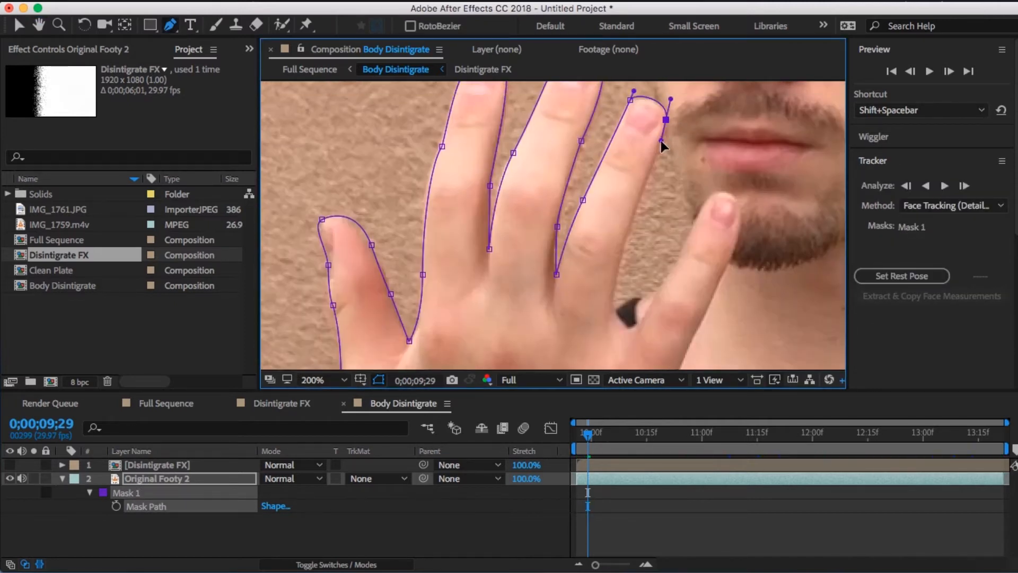
left_click_drag(639, 207, 632, 231)
left_click(628, 325)
left_click_drag(675, 267, 684, 238)
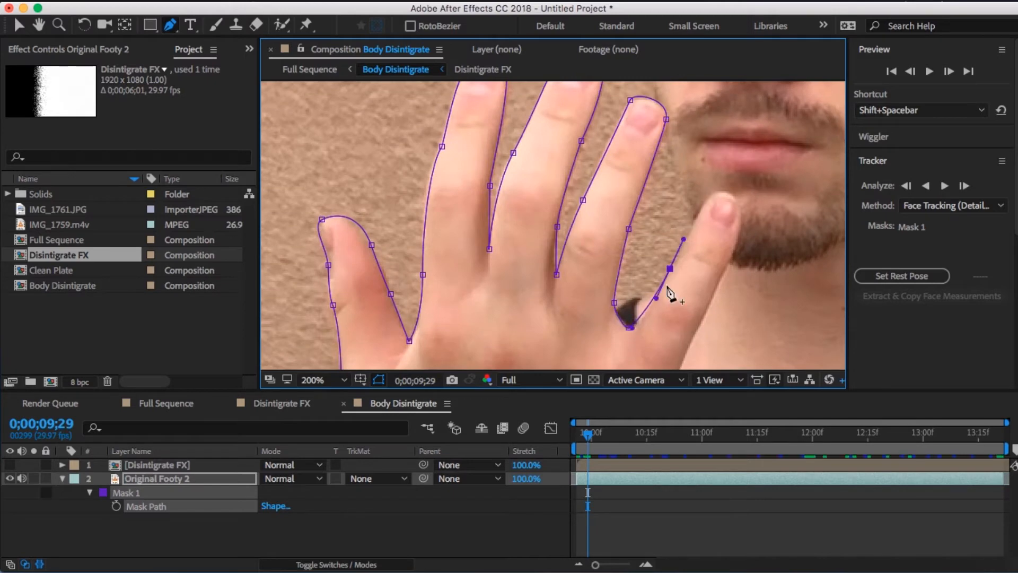
left_click_drag(700, 188, 632, 277)
- Continue the Mask 1 outline up the side of the face and around the cap toward the neck
left_click(590, 342)
left_click(577, 269)
left_click(569, 198)
left_click(553, 291)
left_click_drag(654, 198, 725, 216)
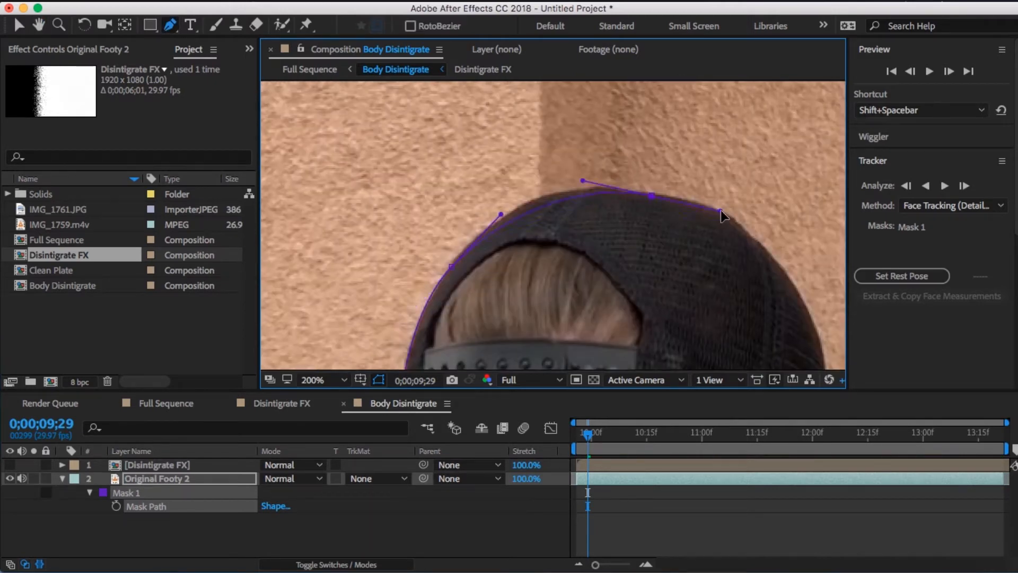
left_click(808, 277)
left_click_drag(604, 172, 606, 244)
left_click(609, 167)
left_click_drag(619, 202, 618, 207)
left_click_drag(639, 296, 638, 312)
- Trace Mask 1 over the shoulder and down the lowered arm, then close the path below the body
mouse_move(557, 291)
left_mouse_down()
mouse_move(542, 291)
mouse_move(586, 236)
mouse_move(571, 127)
left_mouse_up()
left_click_drag(595, 237, 641, 261)
left_click(668, 271)
left_click_drag(738, 306, 760, 306)
mouse_move(579, 173)
left_mouse_down()
mouse_move(606, 200)
mouse_move(589, 209)
left_mouse_up()
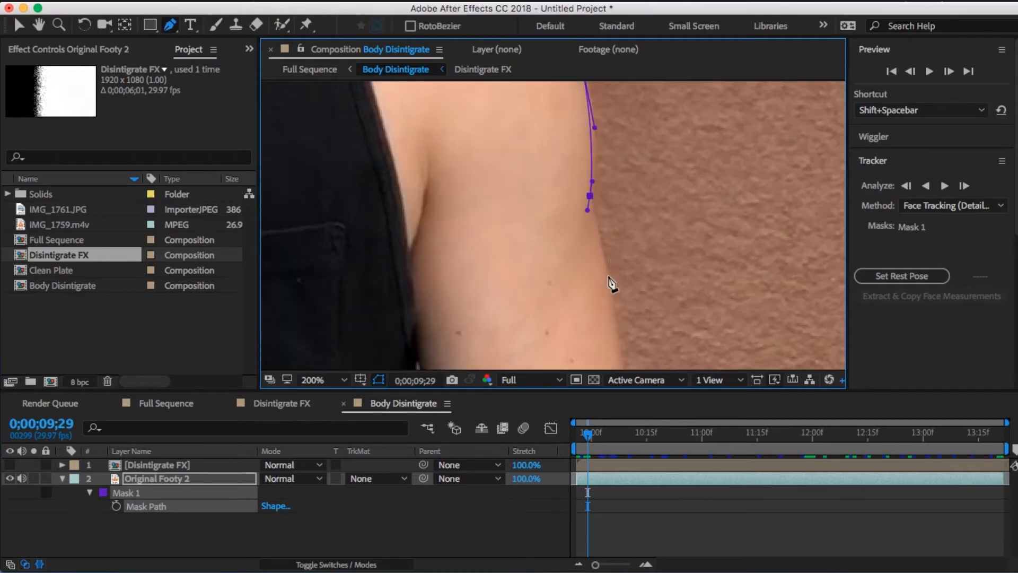
left_click(737, 240)
left_click(748, 328)
left_click(551, 323)
left_click(541, 248)
left_click_drag(528, 172, 522, 163)
left_click_drag(521, 208, 509, 223)
left_click(527, 307)
- Enable Mask Path keyframing for Mask 1 at 0;00;09;29, return to 0;00;09;26, and set the mask mode to None
scroll(564, 281, "down", 3)
key("m")
left_click(116, 506)
key("Page_Up")
key("Page_Up")
key("Page_Up")
left_click(291, 492)
left_click(281, 472)
- Reshape the Mask 1 path at 0;00;09;26 to follow the body's outline
left_click_drag(381, 279, 549, 308)
scroll(549, 308, "up", 1)
left_click_drag(627, 184, 627, 196)
scroll(594, 212, "down", 1)
left_click_drag(687, 206, 643, 190)
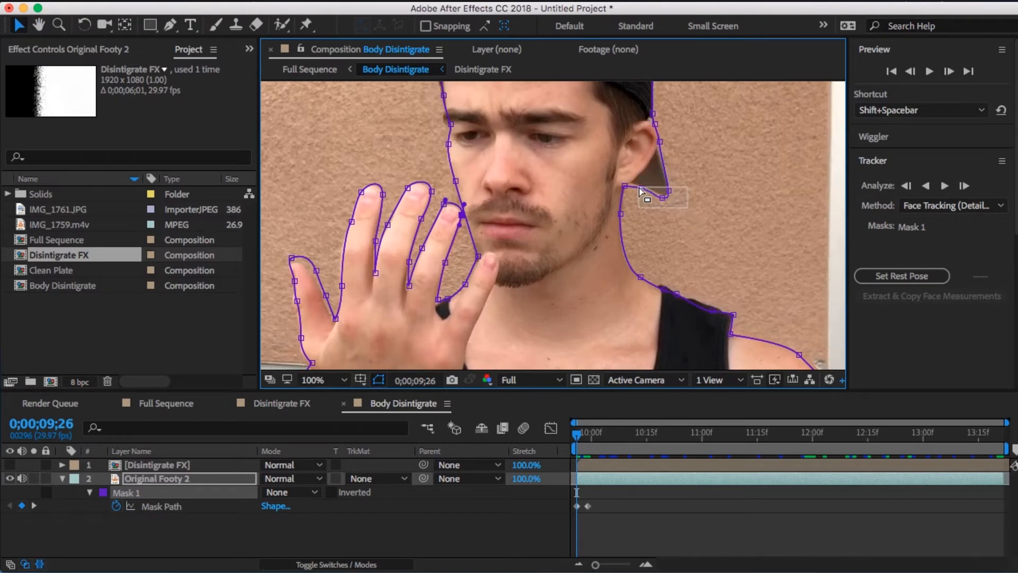
- Reshape the Mask 1 path at 0;00;10;15 to follow the moved hand, head, neck and shoulder
left_click_drag(577, 434, 646, 434)
left_click_drag(705, 269, 741, 221)
left_click_drag(489, 161, 507, 151)
left_click_drag(520, 215, 543, 197)
left_click_drag(478, 265, 573, 205)
left_click_drag(432, 159, 424, 151)
left_click_drag(445, 318, 435, 159)
left_click_drag(412, 210, 419, 209)
mouse_move(689, 249)
left_mouse_down()
mouse_move(432, 241)
mouse_move(394, 339)
left_mouse_up()
left_click_drag(516, 159, 516, 158)
left_click_drag(477, 170, 648, 307)
left_click_drag(531, 212, 530, 302)
left_click_drag(536, 299, 529, 309)
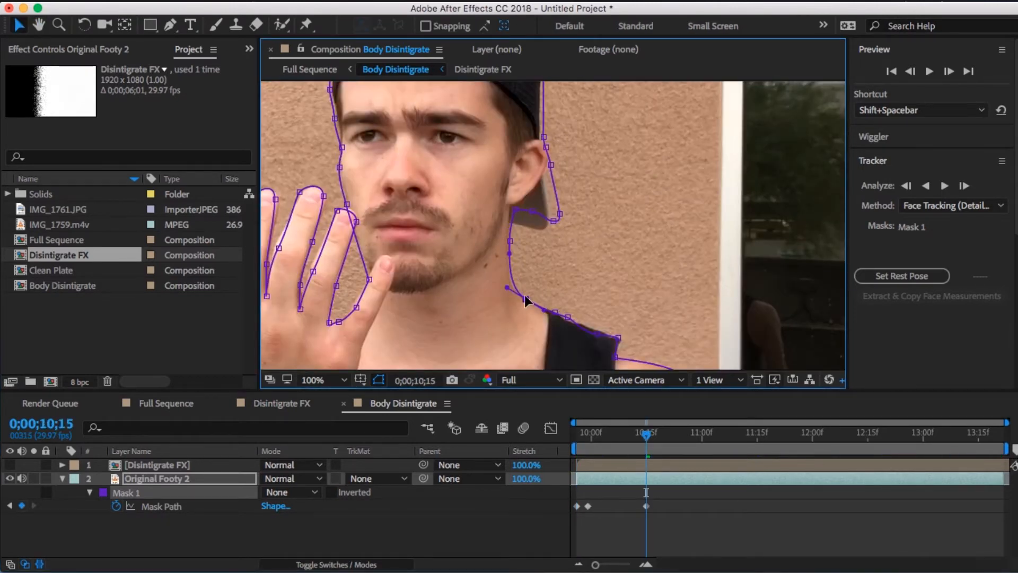
left_click_drag(559, 232, 550, 235)
left_click_drag(557, 175, 557, 279)
left_click_drag(424, 307, 479, 168)
- Move to 0;00;11;16 and refit the Mask 1 path around the fingers of the raised hand
left_click(760, 434)
scroll(587, 131, "up", 1)
key("equal")
left_click_drag(587, 132, 631, 260)
left_click_drag(319, 287, 606, 159)
left_click_drag(529, 236, 496, 237)
left_click_drag(436, 282, 405, 292)
left_click_drag(390, 242, 342, 268)
mouse_move(531, 295)
left_mouse_down()
mouse_move(513, 274)
mouse_move(563, 191)
left_mouse_up()
left_click_drag(537, 248, 494, 289)
left_click_drag(617, 135, 609, 142)
left_click_drag(650, 293, 603, 298)
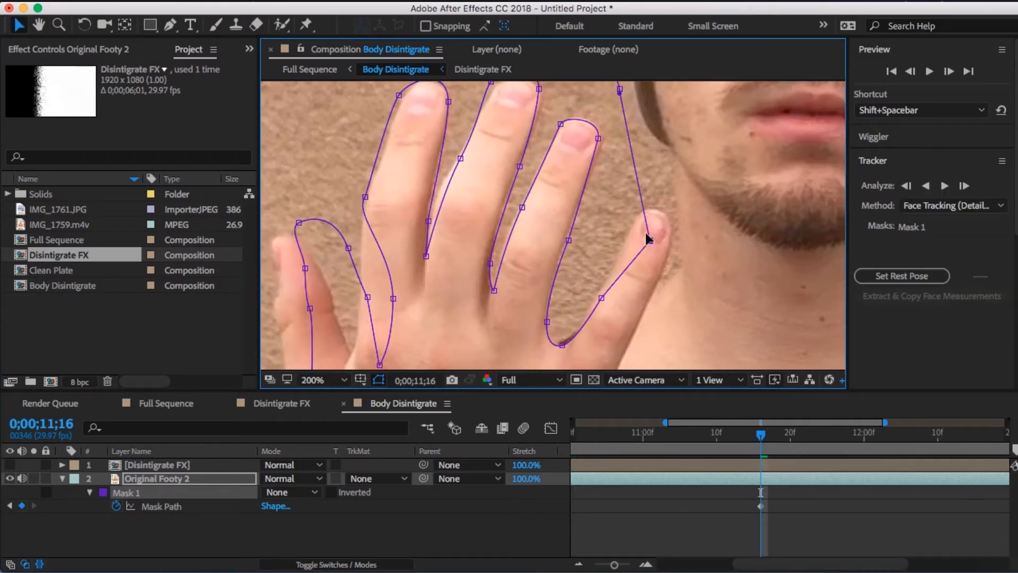
left_click_drag(663, 159, 648, 323)
left_click_drag(616, 250, 631, 272)
- Refit the remaining Mask 1 points at 0;00;11;16, including the wrist and outer forearm edge
left_click_drag(717, 185, 318, 217)
left_click_drag(610, 153, 594, 147)
left_click_drag(584, 318, 606, 112)
left_click_drag(626, 131, 591, 215)
scroll(591, 215, "down", 1)
left_click_drag(424, 297, 711, 160)
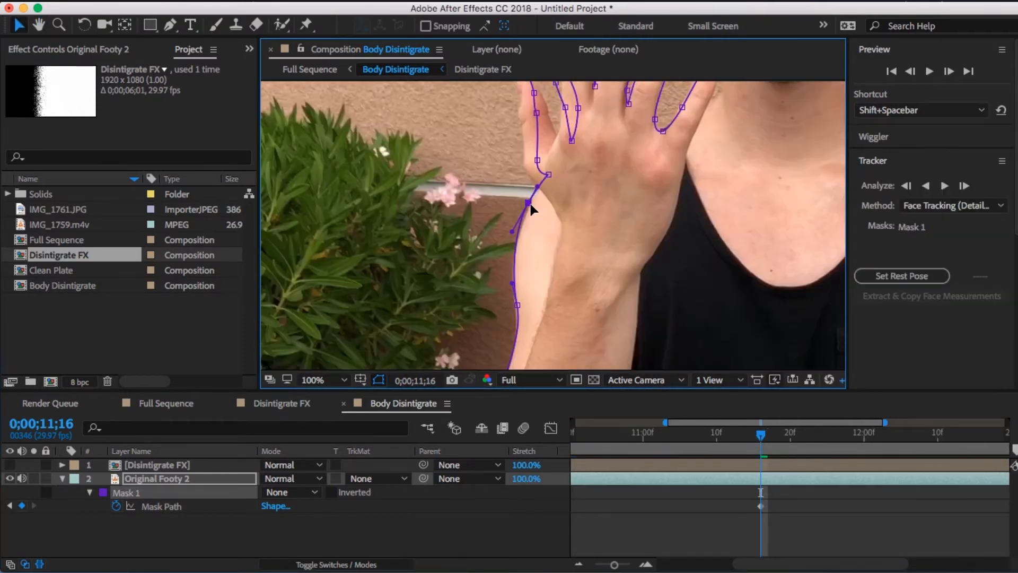
left_click_drag(541, 181, 541, 280)
- Reshape the Mask 1 path at about 0;00;12;15 to follow the body's outline
key("minus")
left_click(868, 434)
left_click_drag(722, 237, 708, 277)
left_click_drag(607, 173, 564, 198)
left_click_drag(531, 319, 566, 180)
left_click_drag(716, 127, 575, 320)
left_click_drag(615, 234, 603, 248)
left_click_drag(647, 154, 572, 299)
left_click_drag(674, 178, 660, 186)
left_click_drag(663, 328, 584, 117)
left_click_drag(763, 339, 626, 163)
left_click_drag(663, 340, 670, 159)
left_click_drag(371, 239, 689, 239)
left_click(153, 48)
left_click(188, 50)
- Adjust the Mask 1 path at 0;00;13;14 to the body's position and collapse the layer's properties
left_click(975, 433)
left_click_drag(583, 132, 639, 191)
left_click_drag(531, 265, 570, 436)
key("v")
key("comma")
left_click(62, 478)
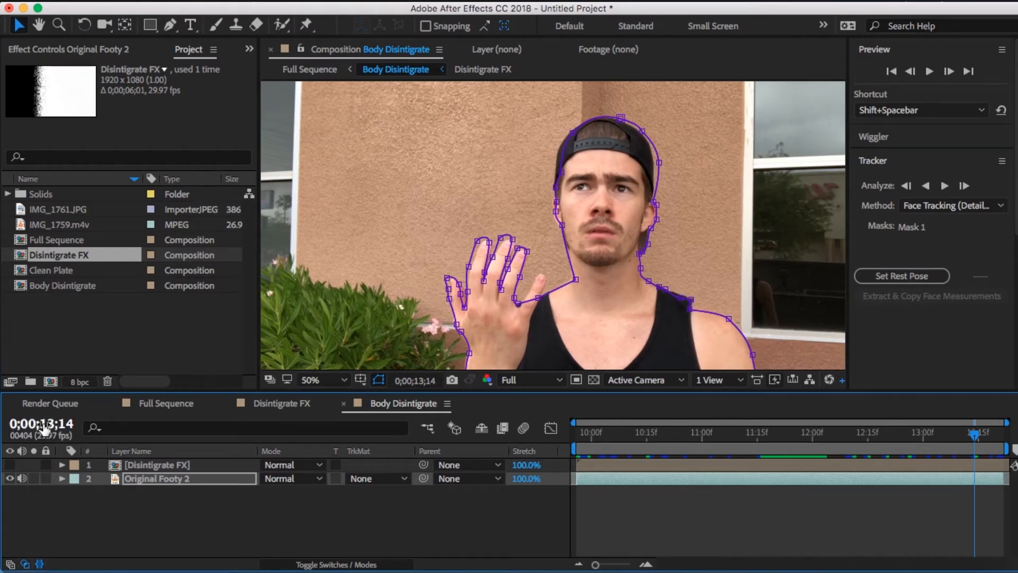
- Pre-compose the masked Original Footy 2 layer as a composition named body source
right_click(142, 478)
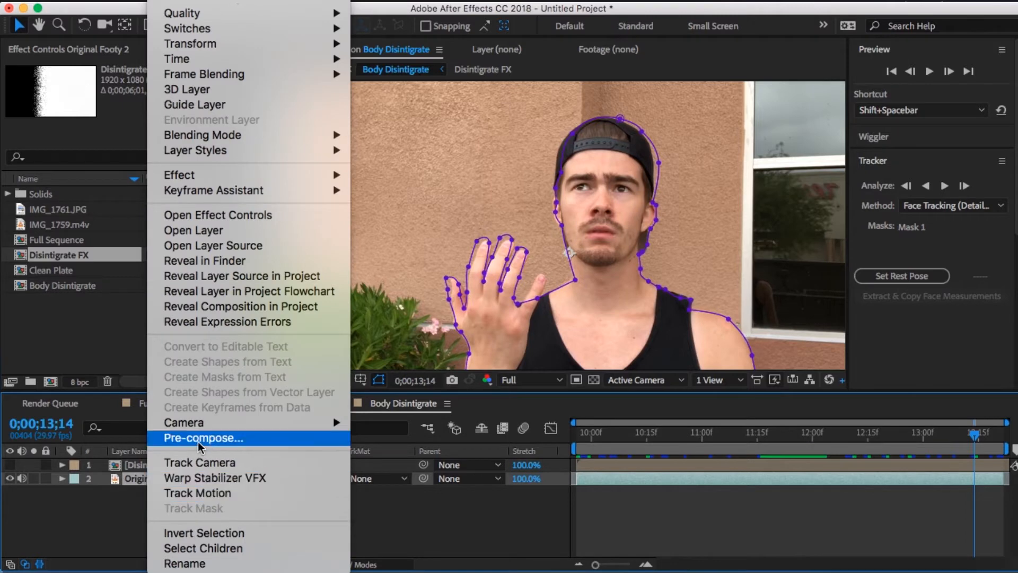
left_click(198, 442)
type("body source")
key("Return")
- Pre-compose the body source layer as a composition named body input
right_click(147, 496)
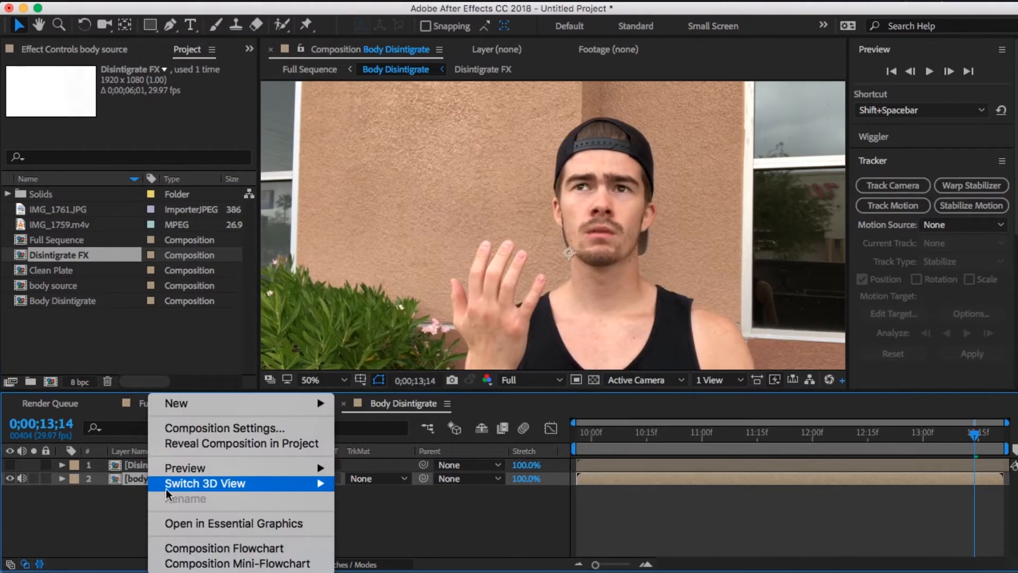
right_click(138, 479)
scroll(175, 461, "down", 3)
left_click(193, 440)
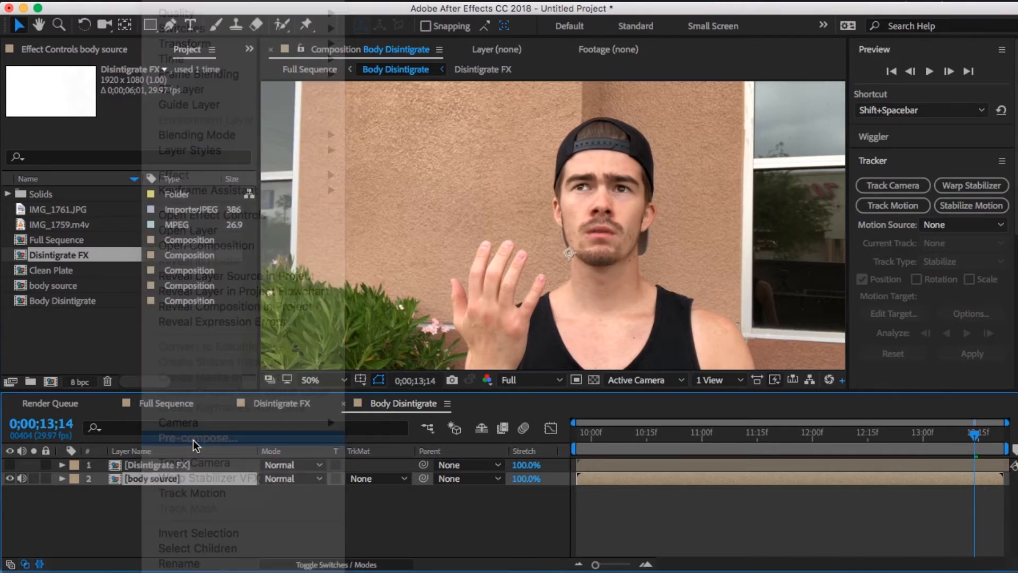
type("body input")
key("Return")
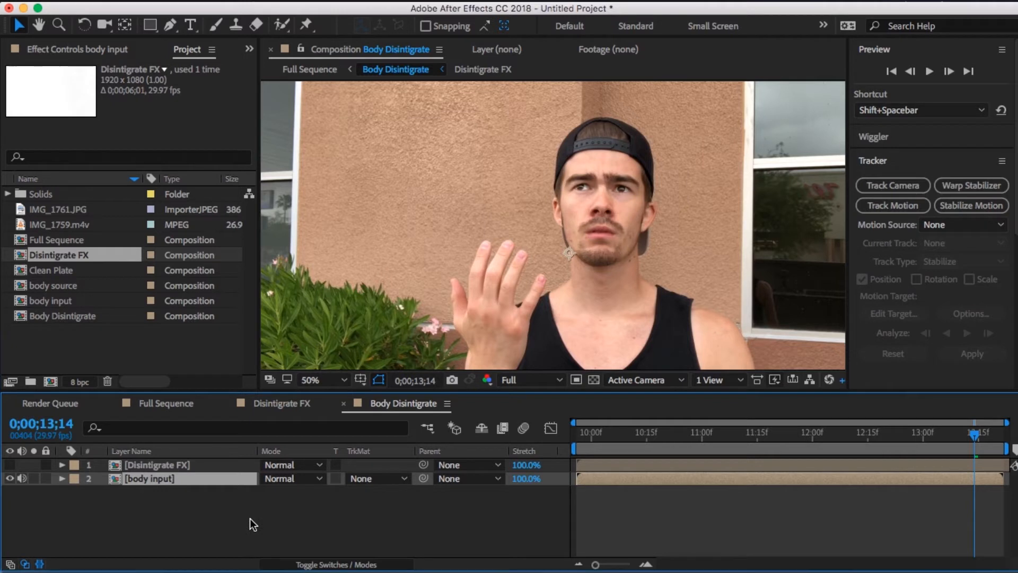
- Show the Disintigrate FX layer and use it as the Luma Matte of the body input layer
left_click(12, 472)
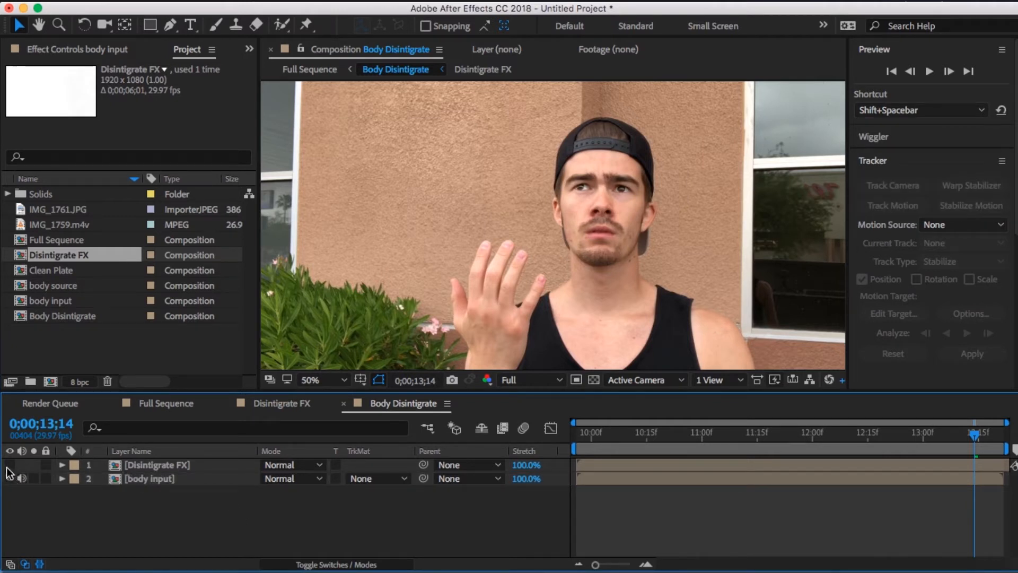
left_click(9, 465)
left_click(360, 479)
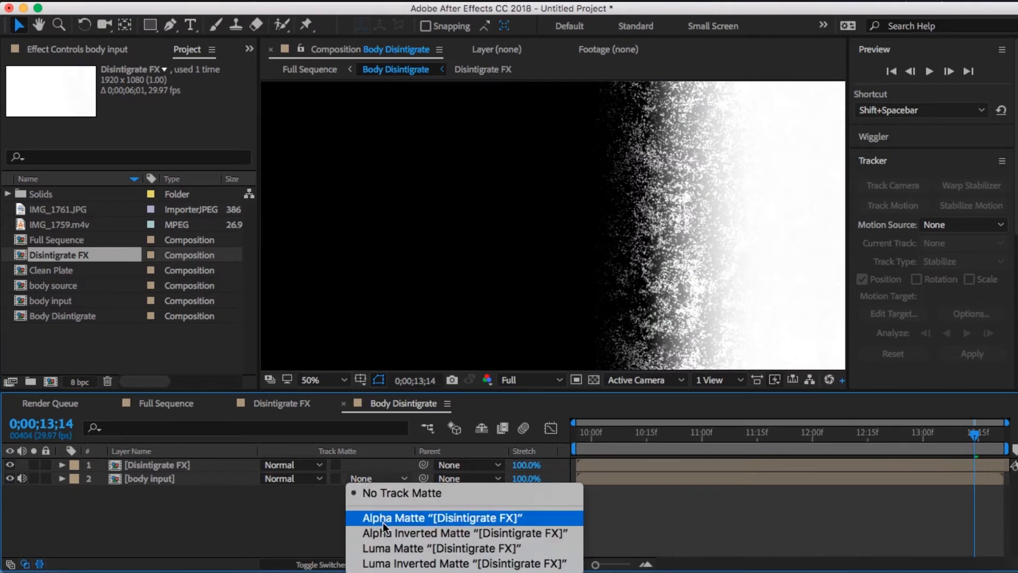
left_click(389, 542)
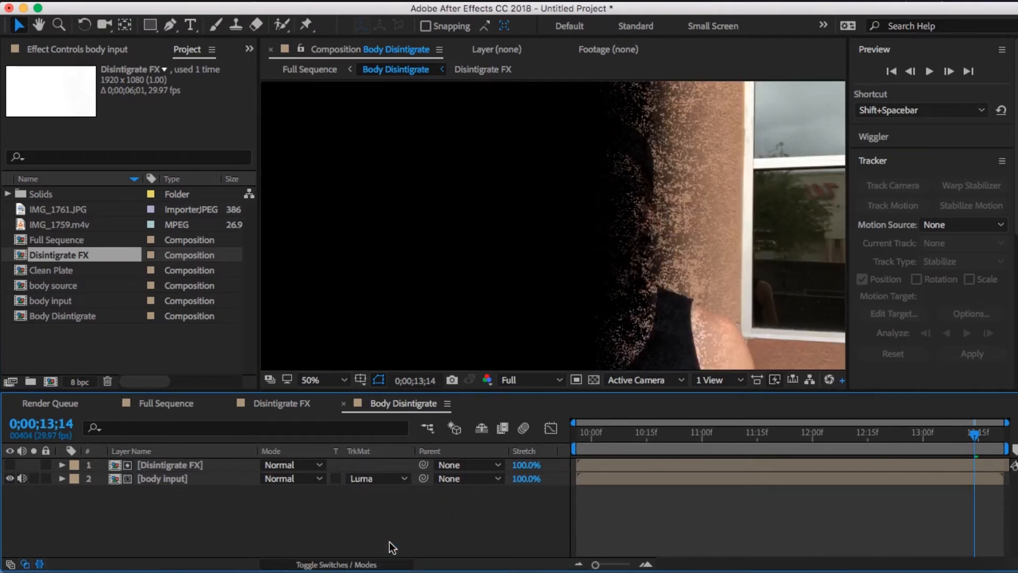
- Check the nested body input and body source compositions and scrub Body Disintigrate to review how the masked body dissolves
double_click(198, 475)
double_click(186, 464)
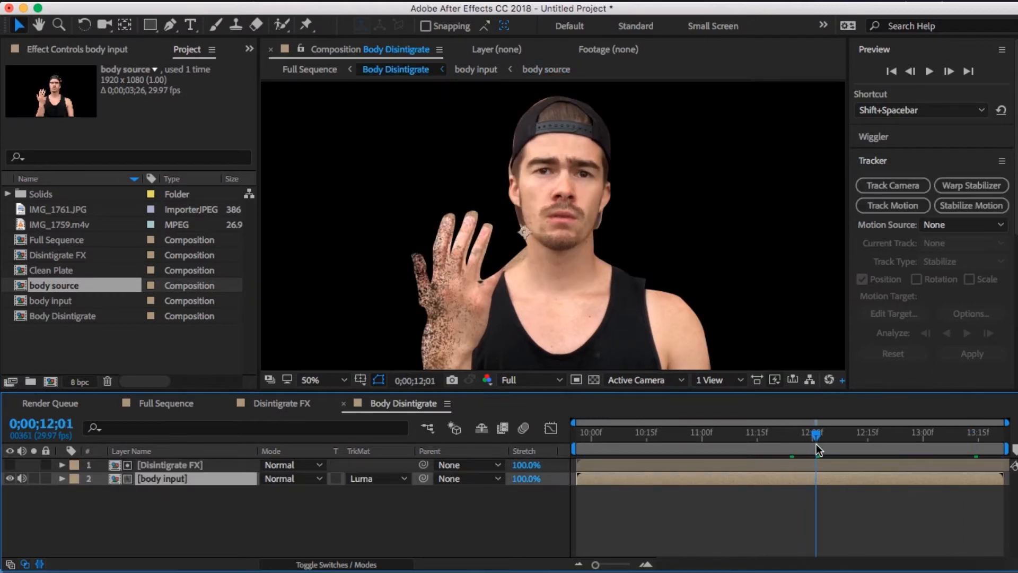
left_click_drag(817, 444, 825, 446)
key("comma")
left_click_drag(708, 279, 698, 266)
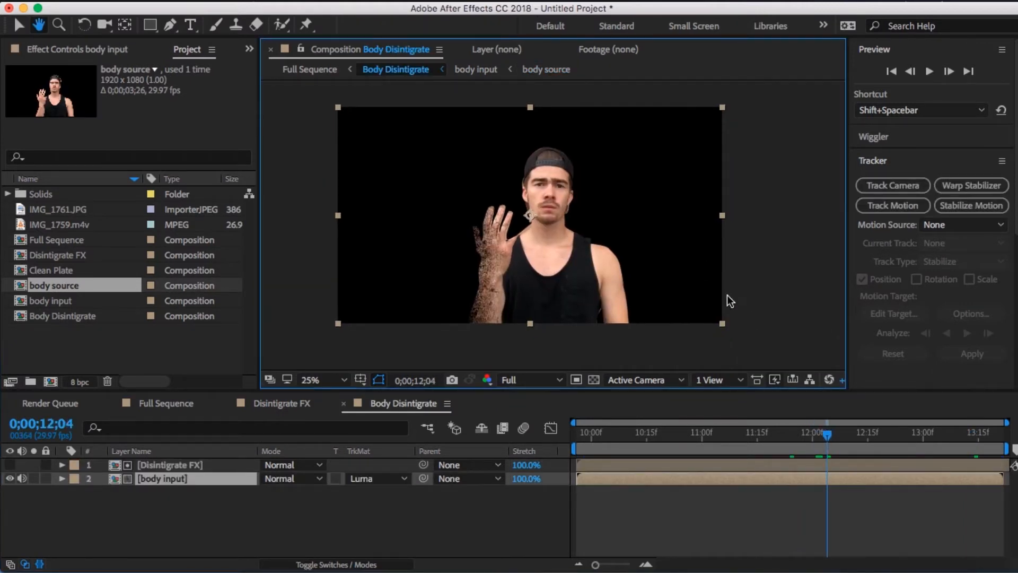
left_click_drag(833, 439, 921, 446)
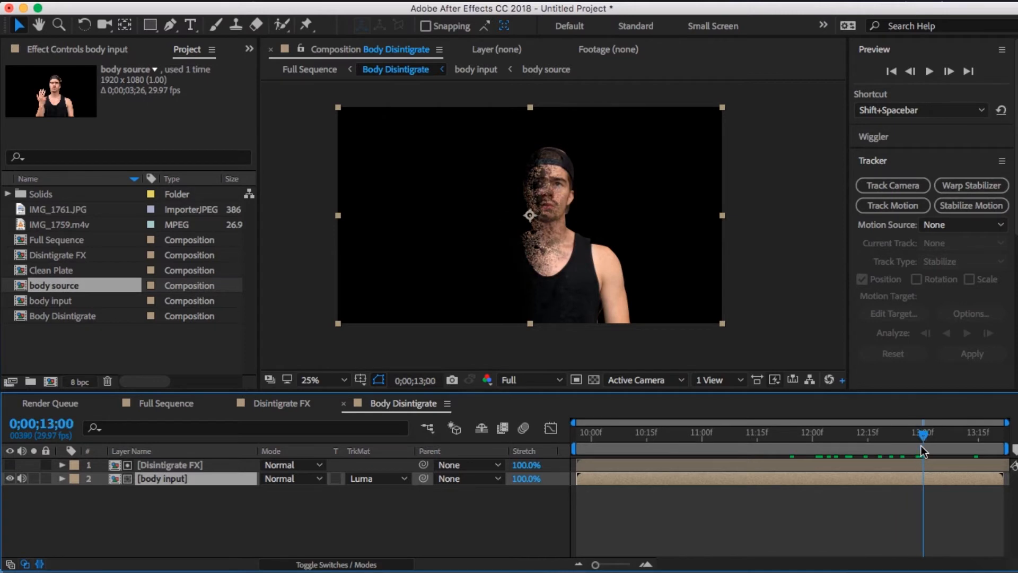
key("period")
key("period")
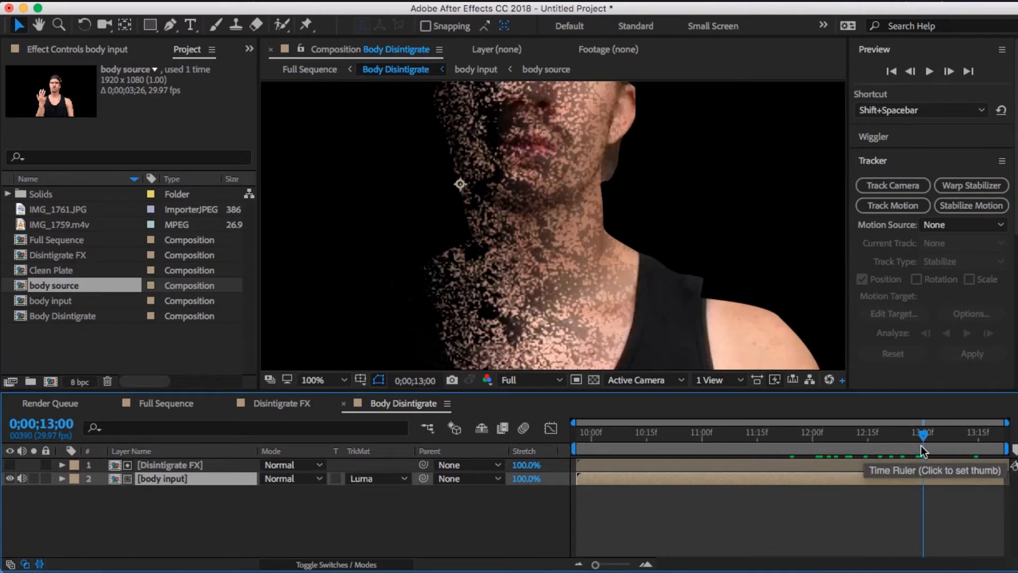
key("comma")
key("comma")
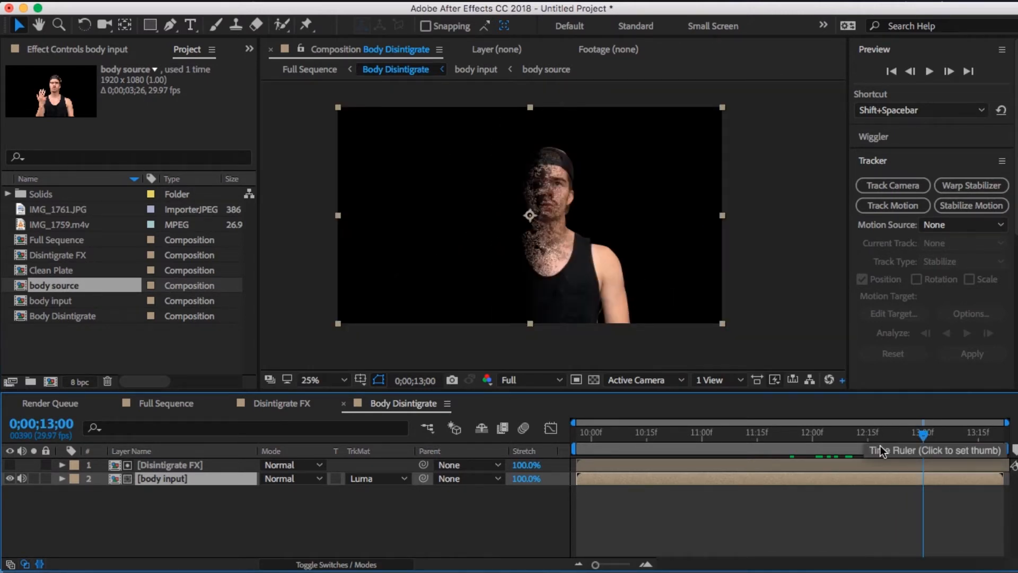
left_click_drag(923, 445, 560, 460)
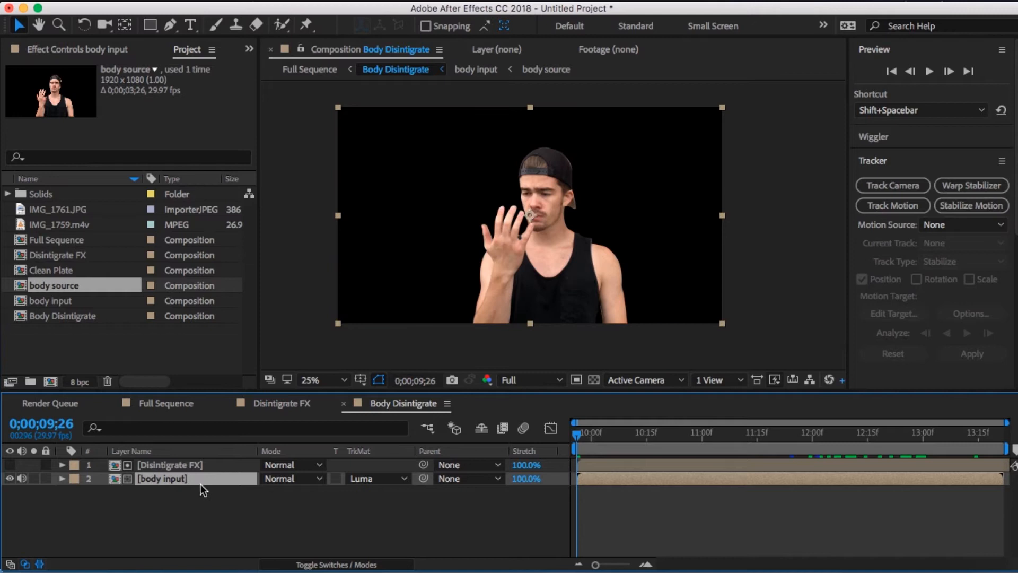
- Move the ending Transition Completion keyframe in Disintigrate FX to about 2.4 seconds and check the dissolve in Full Sequence
left_click(174, 470)
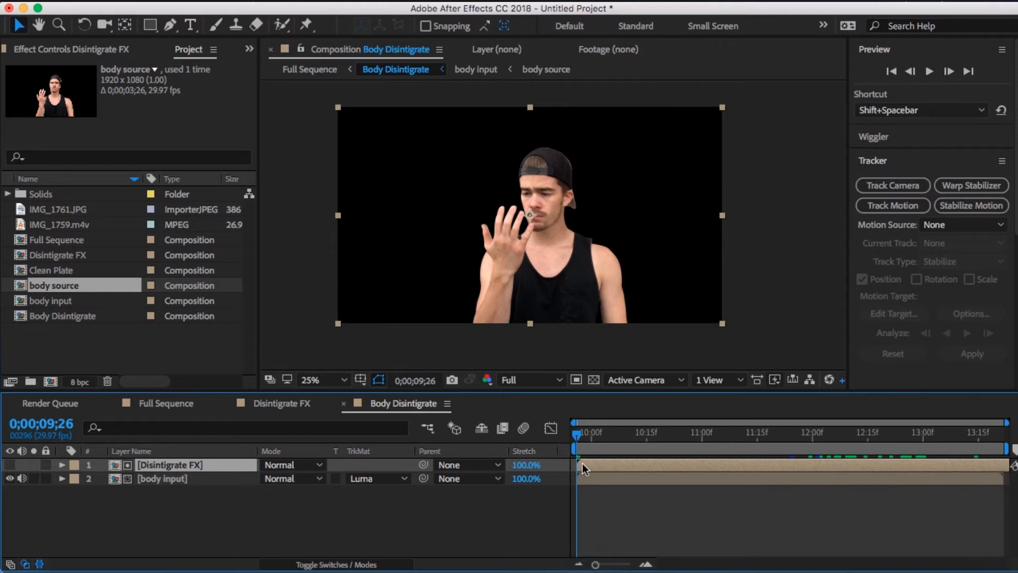
left_click_drag(579, 440, 560, 450)
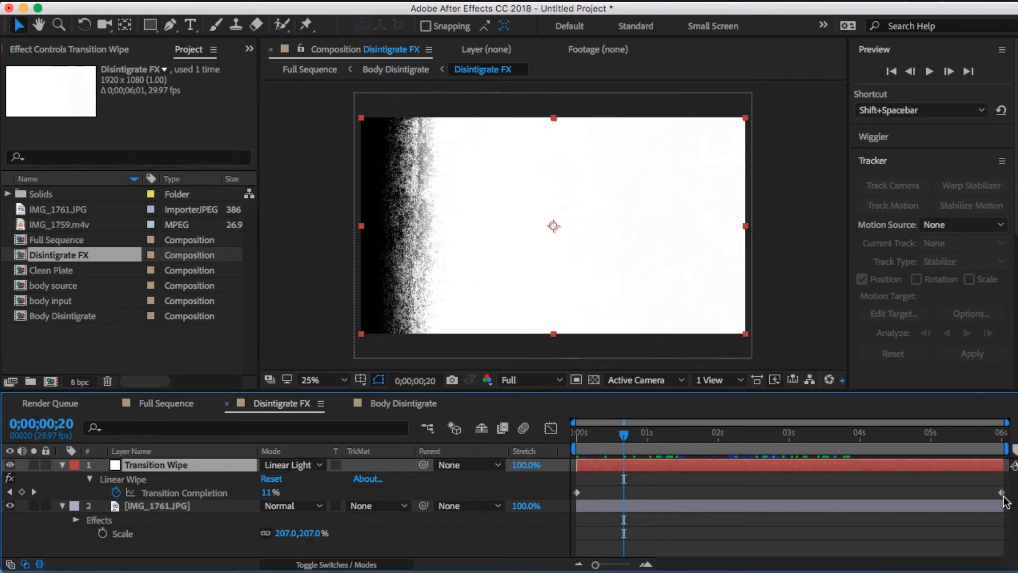
left_click_drag(1003, 497, 754, 508)
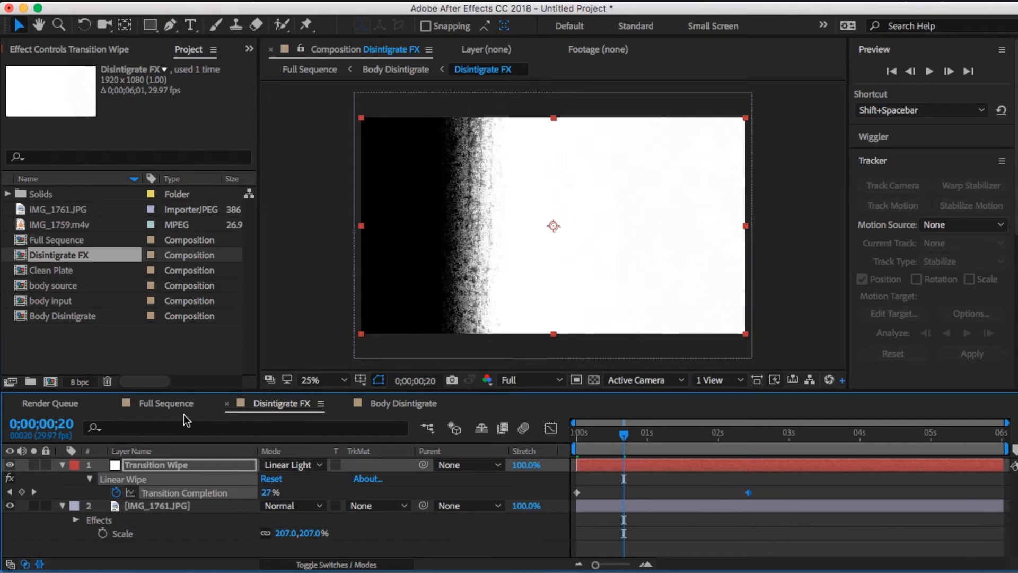
left_click(166, 404)
left_click_drag(704, 435, 667, 437)
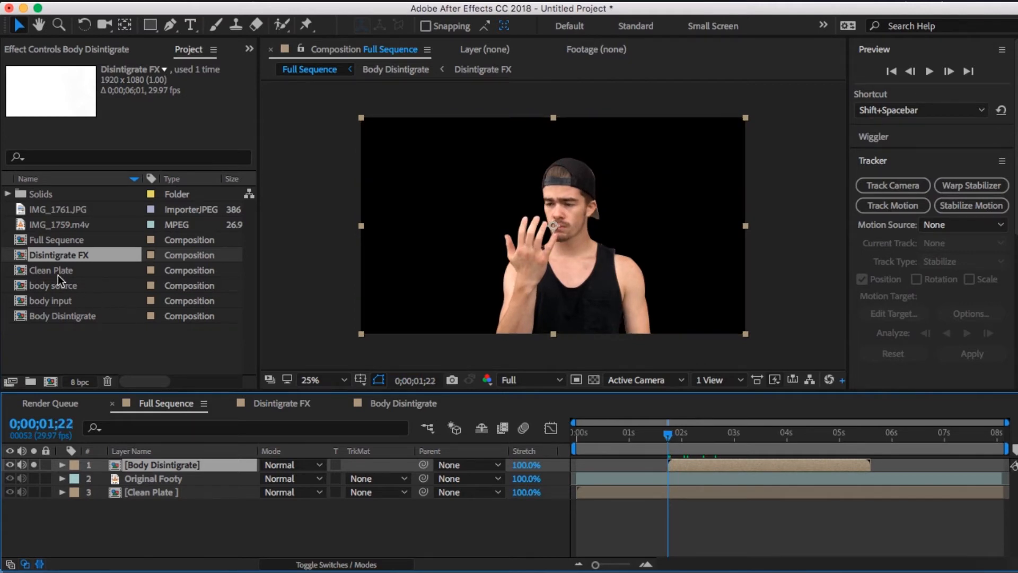
- Duplicate the Body Disintigrate composition as Hand Disintigrate and place it above the Body Disintigrate layer in Full Sequence, starting at 0;00;01;22
left_click(101, 316)
key("super+d")
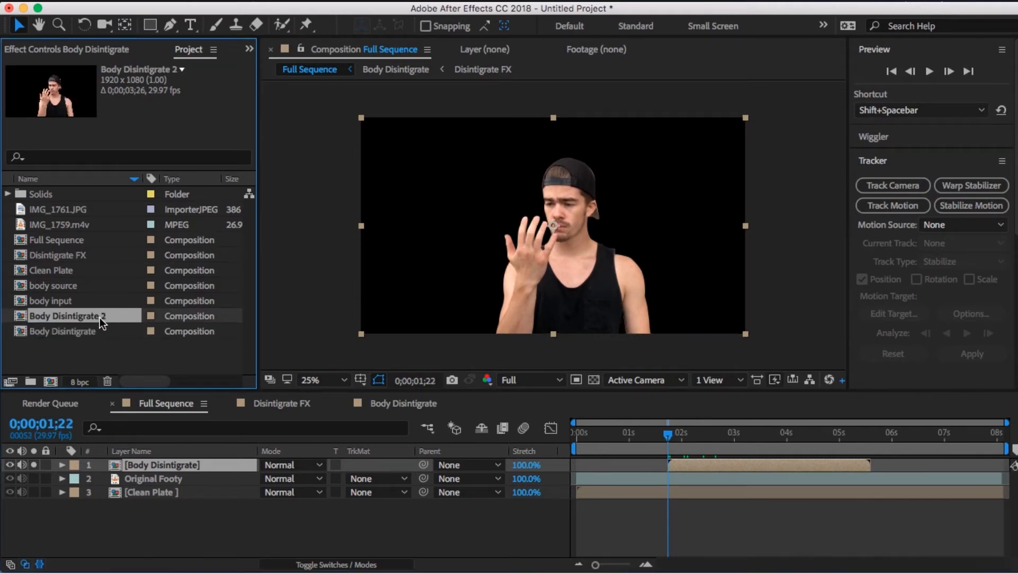
right_click(99, 317)
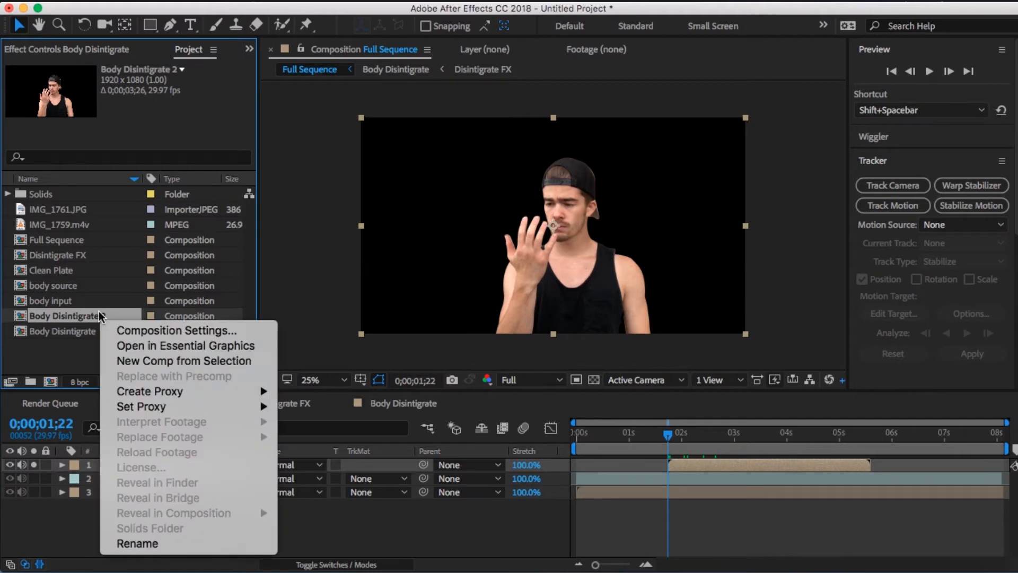
left_click(139, 544)
key("Right")
key("BackSpace")
key("BackSpace")
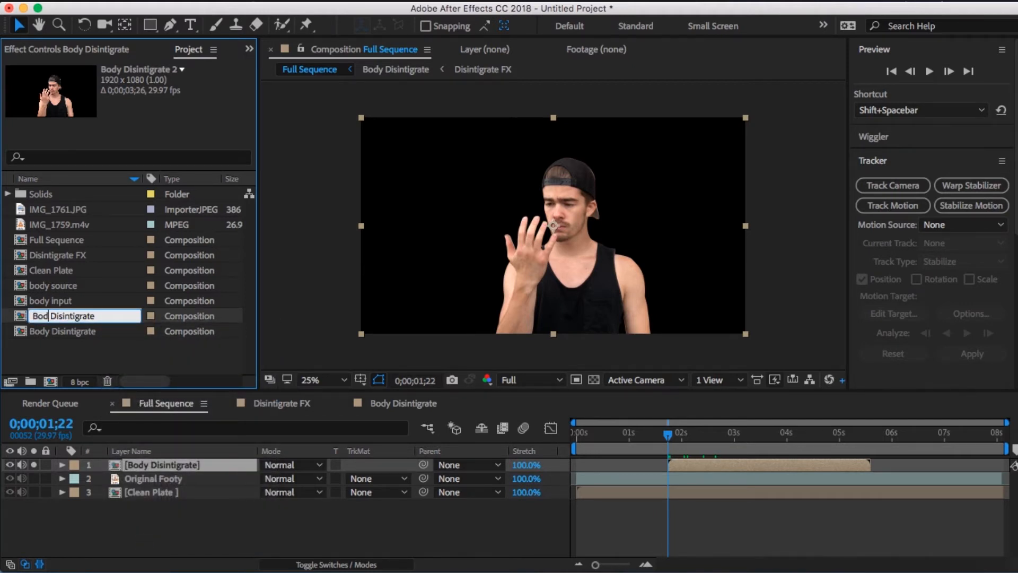
type("Hand")
key("Return")
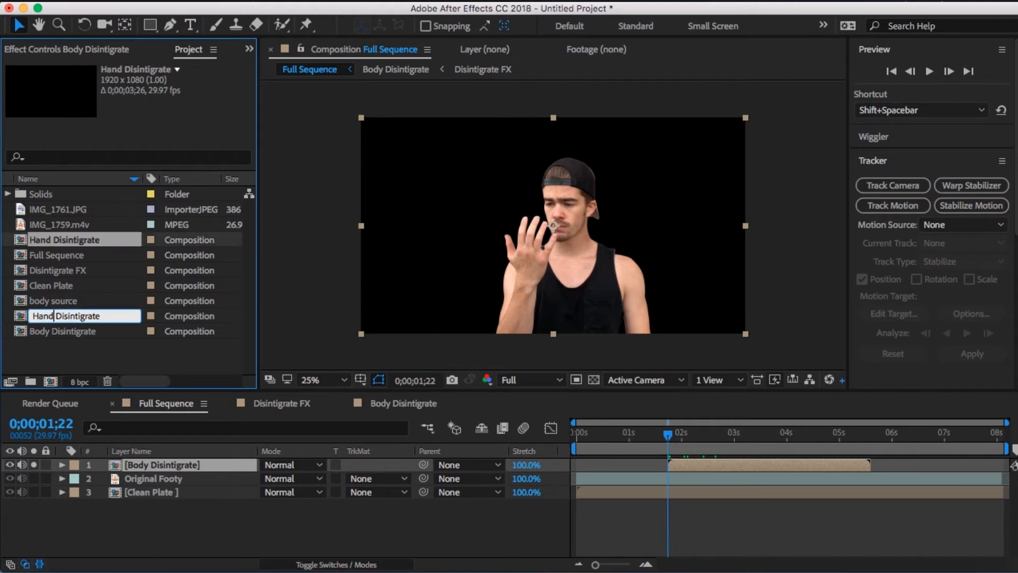
mouse_move(85, 247)
left_mouse_down()
mouse_move(602, 470)
mouse_move(689, 464)
left_mouse_up()
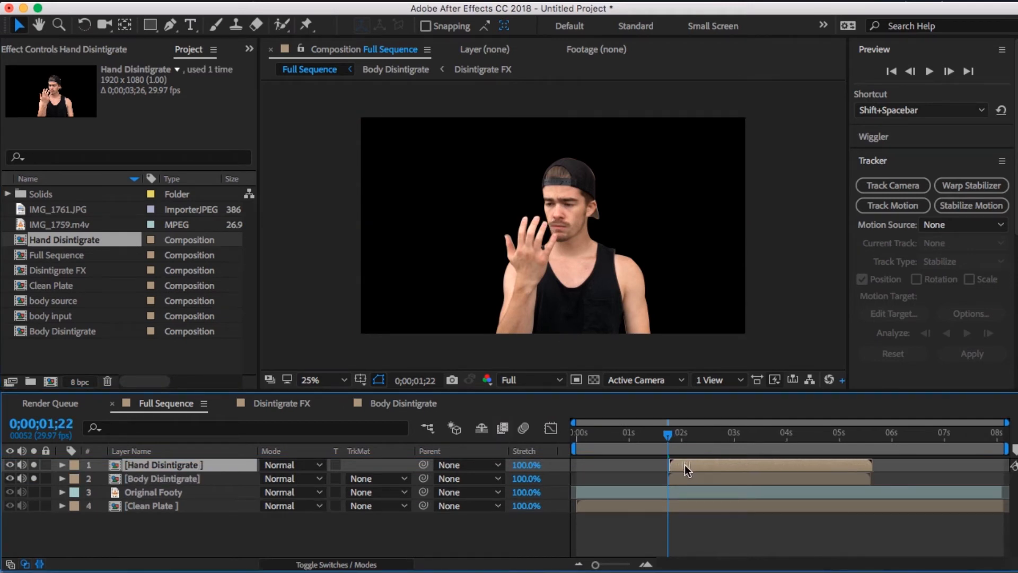
mouse_move(595, 565)
left_mouse_down()
mouse_move(615, 564)
mouse_move(597, 566)
left_mouse_up()
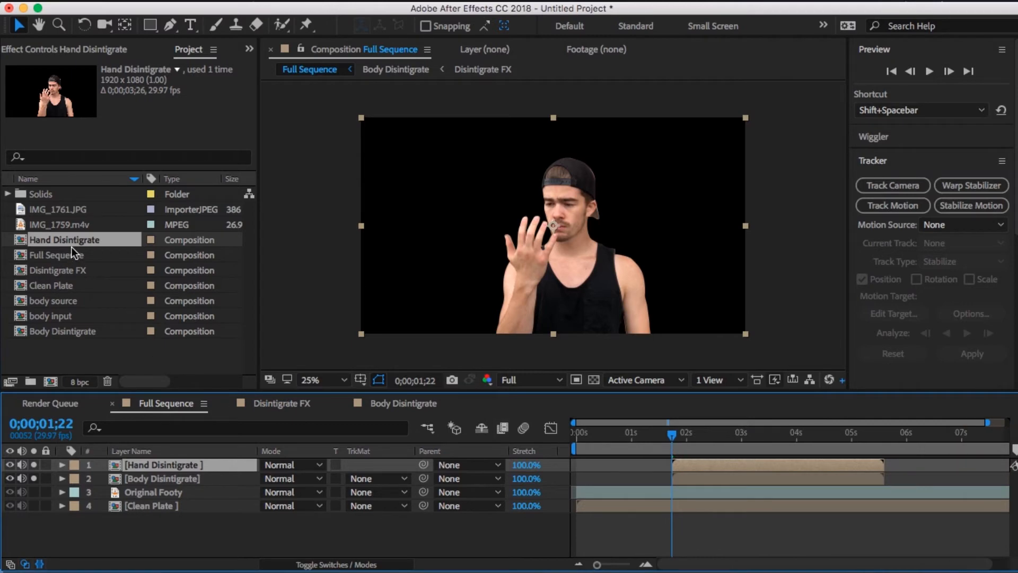
- Duplicate the Hand Disintigrate composition as Head Disintigrate and add it to the top of Full Sequence at 0;00;01;22
right_click(71, 243)
left_click(72, 243)
key("super+d")
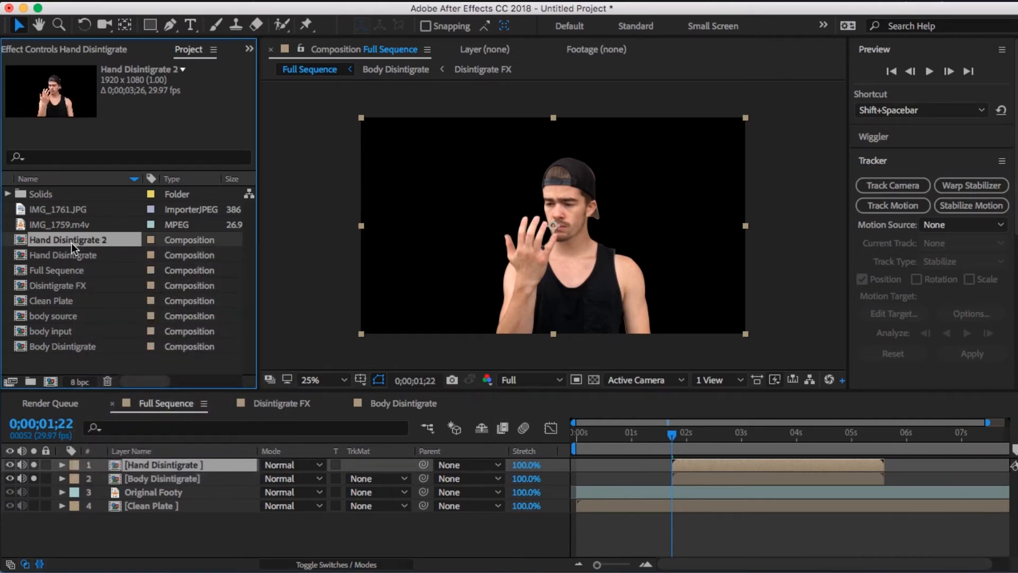
right_click(72, 243)
left_click(127, 473)
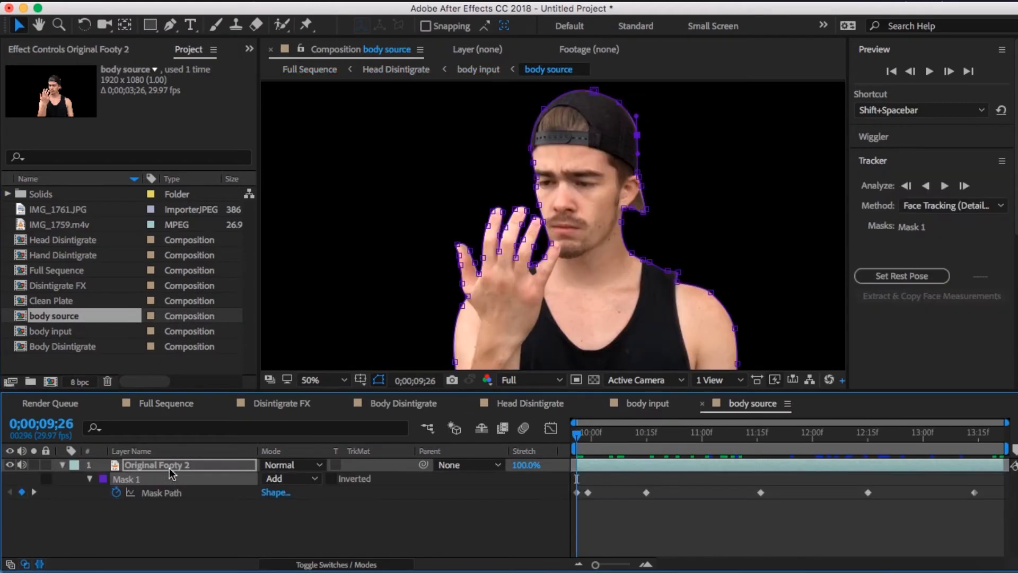
- Set body input's track matte to None in Head Disintigrate and isolate the head with a feathered mask, keyframing its path over time
left_click(602, 404)
left_click(375, 478)
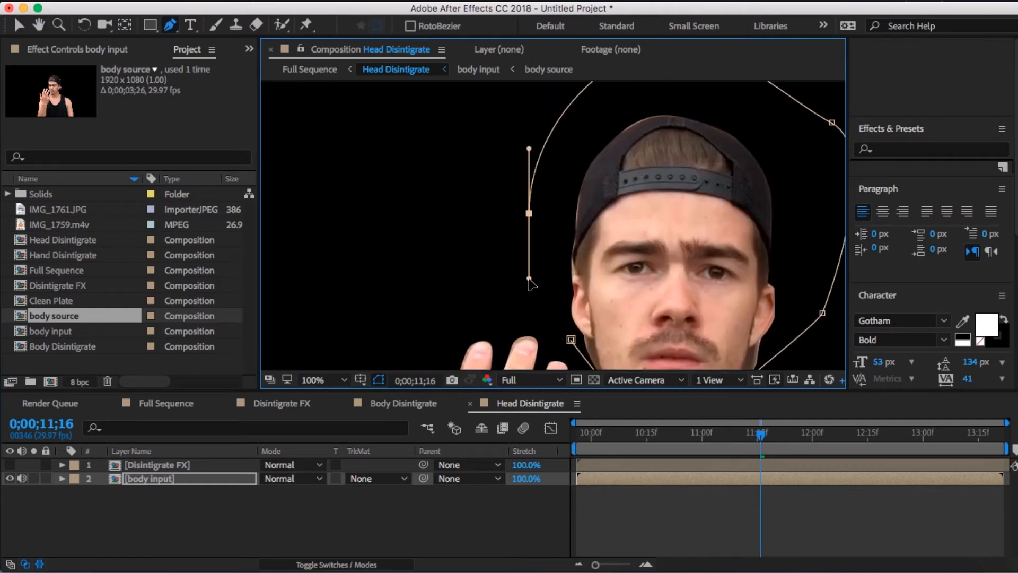
key("f")
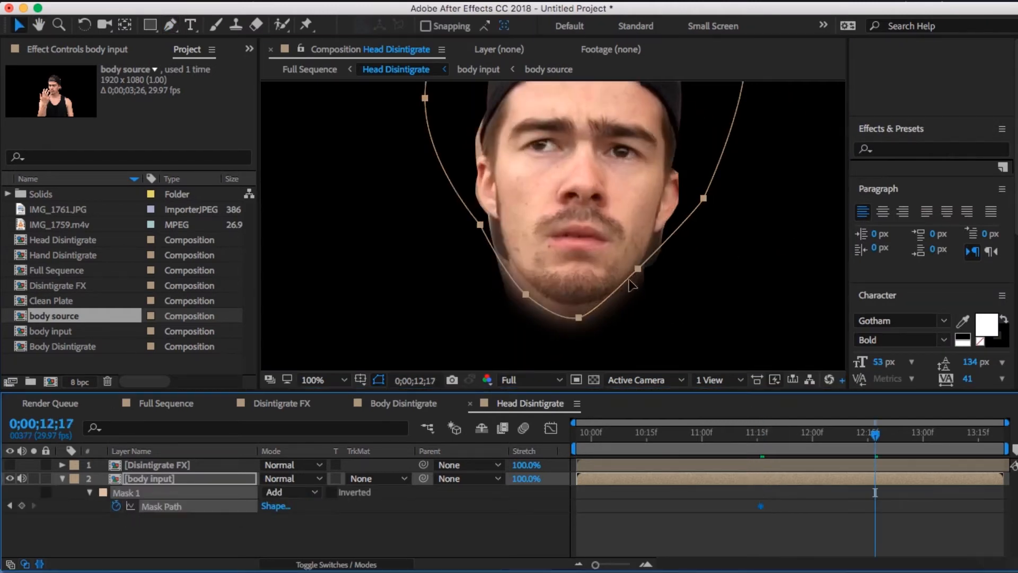
left_click_drag(695, 175, 675, 190)
left_click_drag(676, 435, 592, 435)
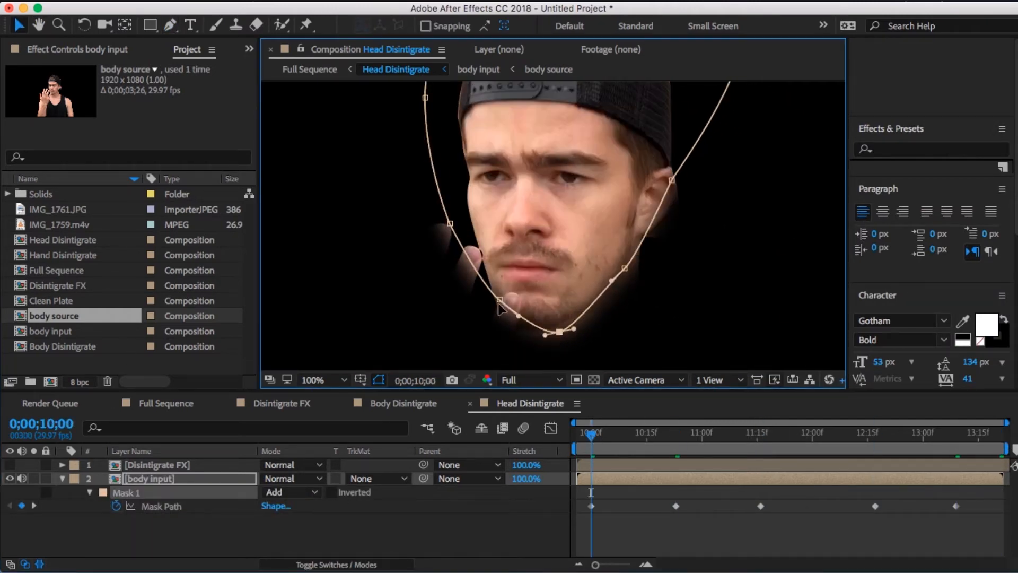
- Turn off solo for the Head and Hand Disintigrate layers in Full Sequence and preview Body Disintigrate alone
left_click(166, 404)
left_click(34, 465)
left_click(34, 478)
left_click_drag(680, 437, 734, 444)
left_click(734, 460)
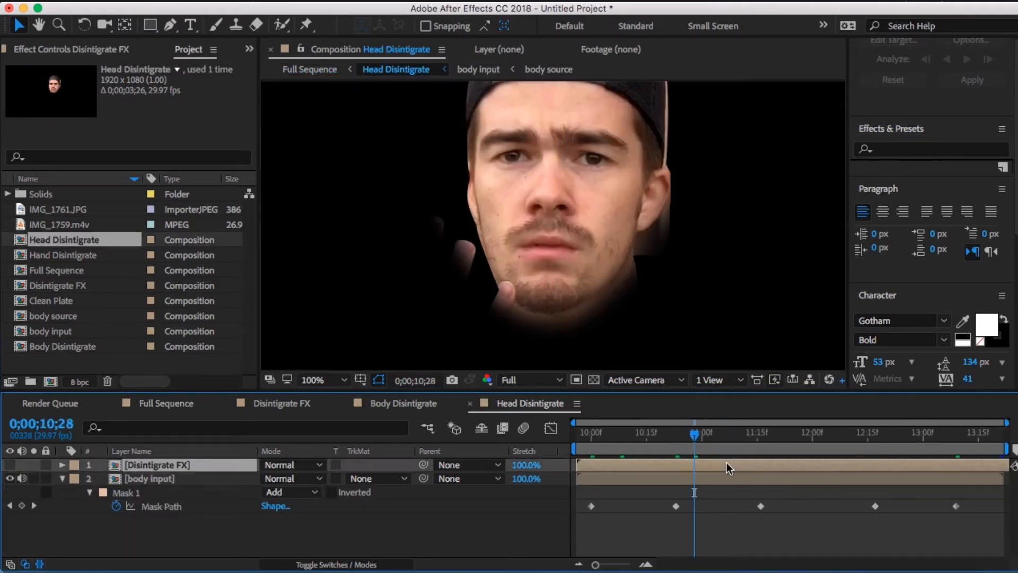
- Duplicate the Disintigrate FX composition twice, naming the copies Disintigrate FX hand and Disintigrate FX head
left_click(74, 287)
left_click(78, 300)
type("hand")
left_click(74, 300)
type("head")
- Replace the Disintigrate FX layer in Head Disintigrate with the Disintigrate FX head composition and toggle its visibility
left_click_drag(74, 286, 146, 459)
left_click(593, 481)
key("Delete")
left_click(9, 465)
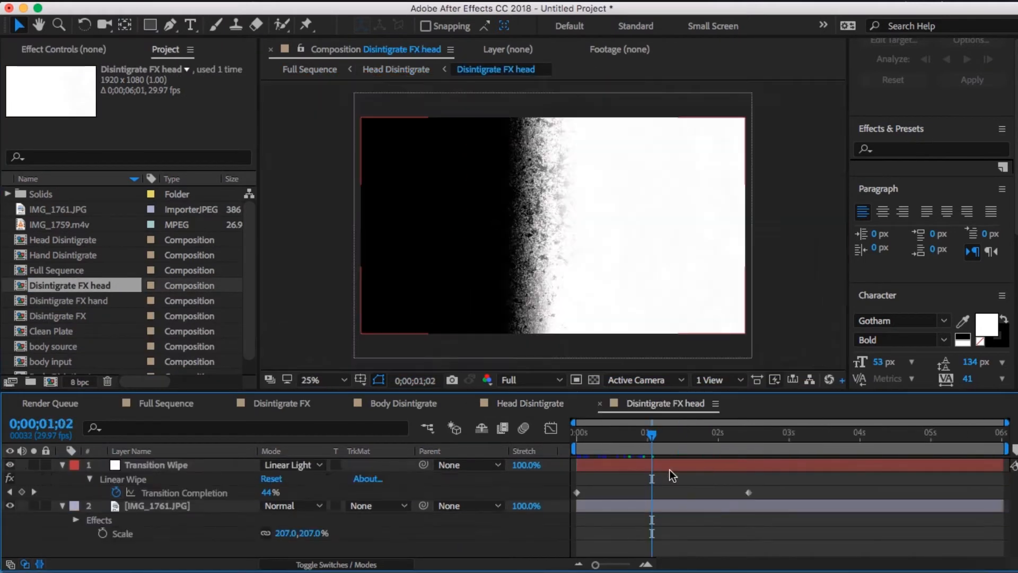
- Move the ending Transition Completion keyframe in Disintigrate FX head earlier and set body input's track matte to Luma in Head Disintigrate
left_click_drag(721, 497, 699, 495)
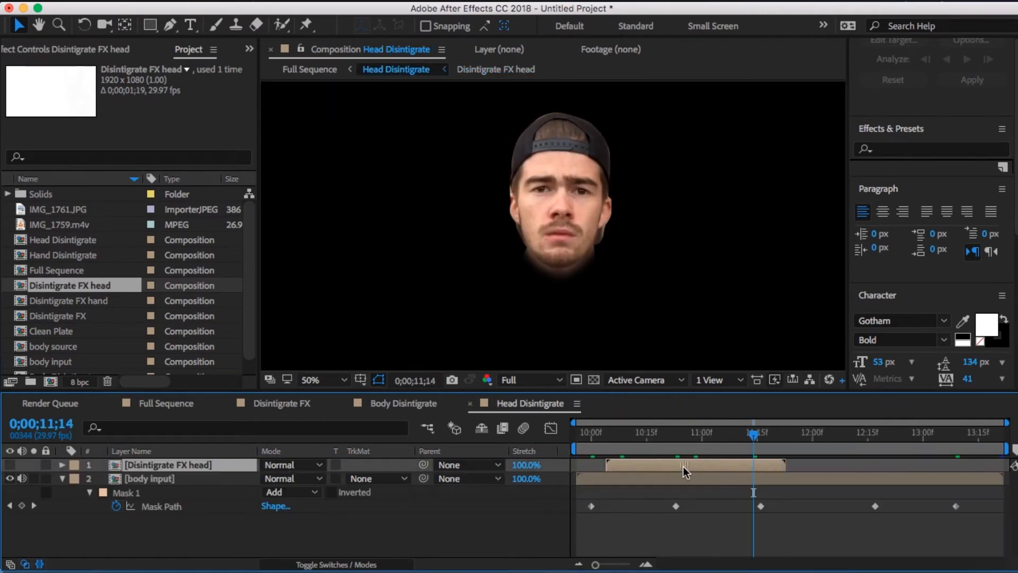
left_click(375, 479)
left_click(392, 548)
- Shift the Disintigrate FX head layer to start just after 11;00 and scale it to 48% over the head
left_click_drag(777, 466, 802, 466)
left_click(10, 465)
key("s")
left_click_drag(283, 478, 255, 479)
key("t")
key("s")
left_click(284, 479)
type("48")
left_click_drag(732, 431, 803, 451)
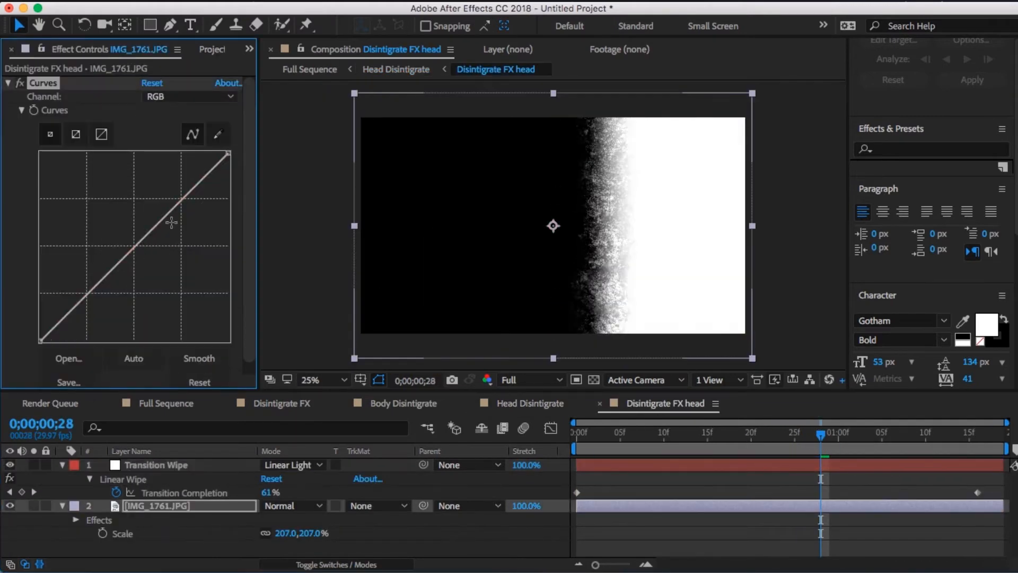
- Scrub through Head Disintigrate and step through frames in Full Sequence to review the timing of the head's dissolve
left_click_drag(171, 220, 227, 178)
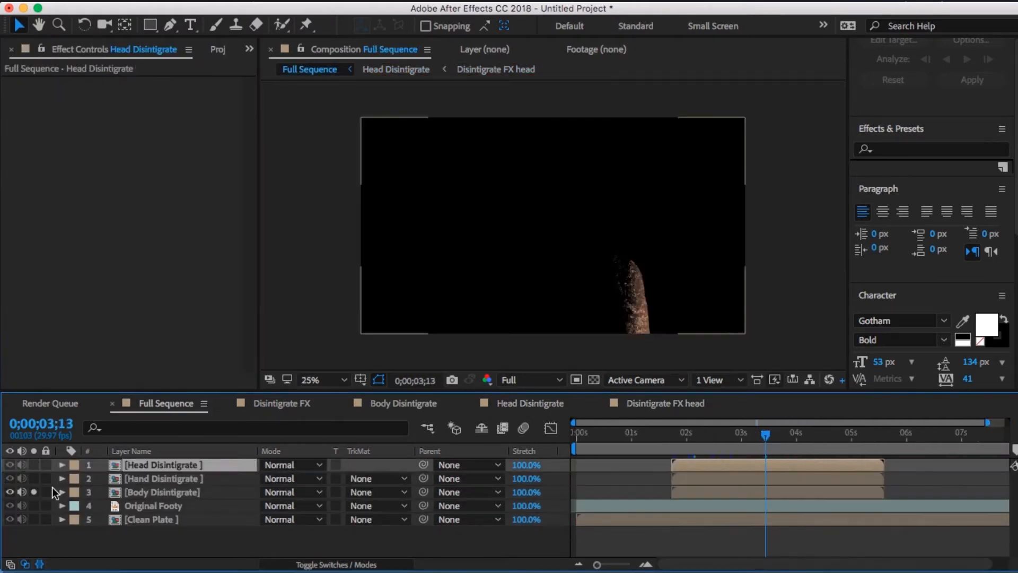
left_click(747, 443)
left_click_drag(747, 444, 730, 460)
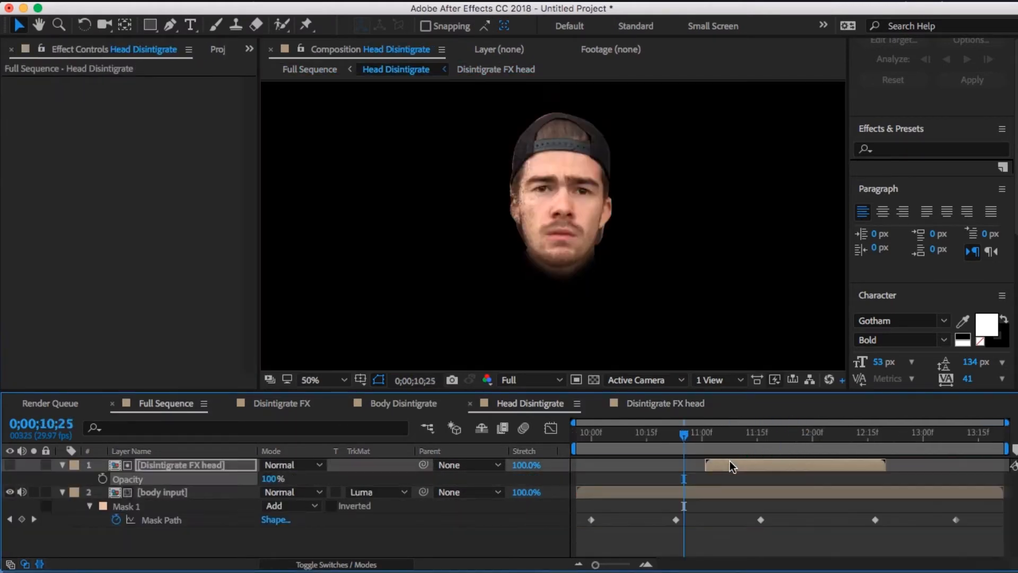
left_click(686, 460)
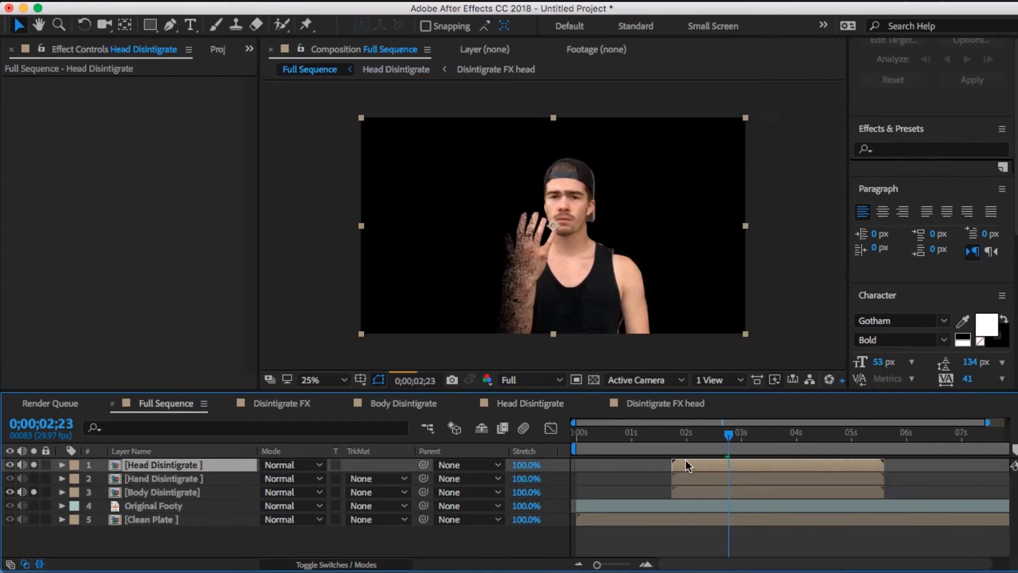
key("Page_Down")
key("Page_Down")
key("Page_Down")
key("Page_Down")
key("Page_Down")
key("Page_Down")
key("Page_Down")
key("Page_Down")
key("Page_Down")
key("Page_Down")
key("Page_Down")
key("Page_Down")
key("Page_Down")
key("Page_Down")
key("Page_Down")
key("Page_Down")
key("Page_Down")
key("Page_Down")
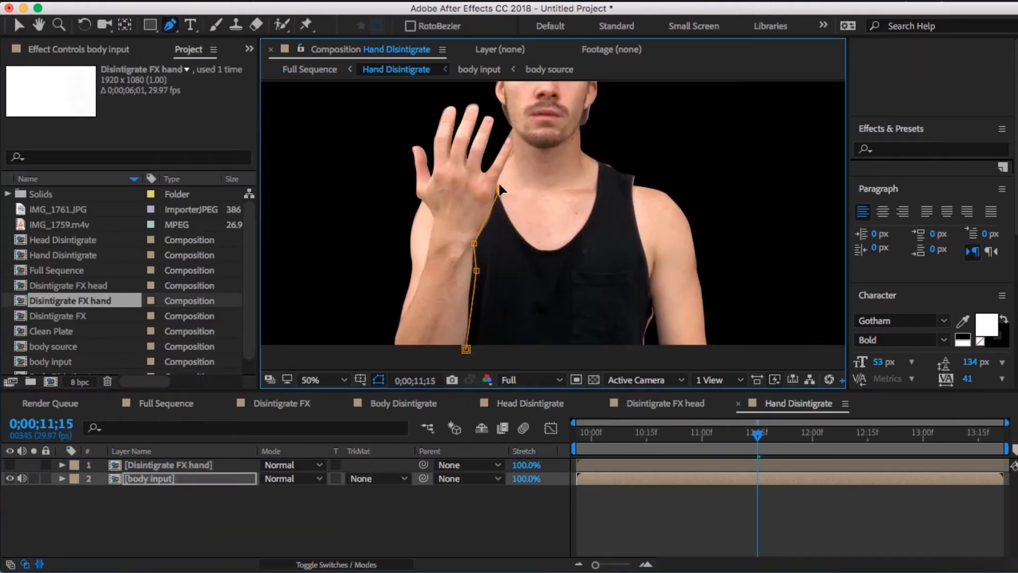
- Draw a feathered mask around the hand on body input in Hand Disintigrate and enable keyframing of its mask path
left_click(513, 143)
left_click(480, 91)
left_click(466, 350)
key("m")
left_click(292, 492)
key("f")
left_click(284, 506)
left_click(116, 506)
- Adjust the hand mask's points at several other times in Hand Disintigrate so the mask path follows the moving hand
left_click(703, 441)
key("v")
left_click_drag(499, 190, 503, 193)
left_click_drag(404, 198, 413, 198)
left_click(631, 439)
left_click(592, 439)
left_click_drag(475, 244, 486, 240)
left_click(397, 335)
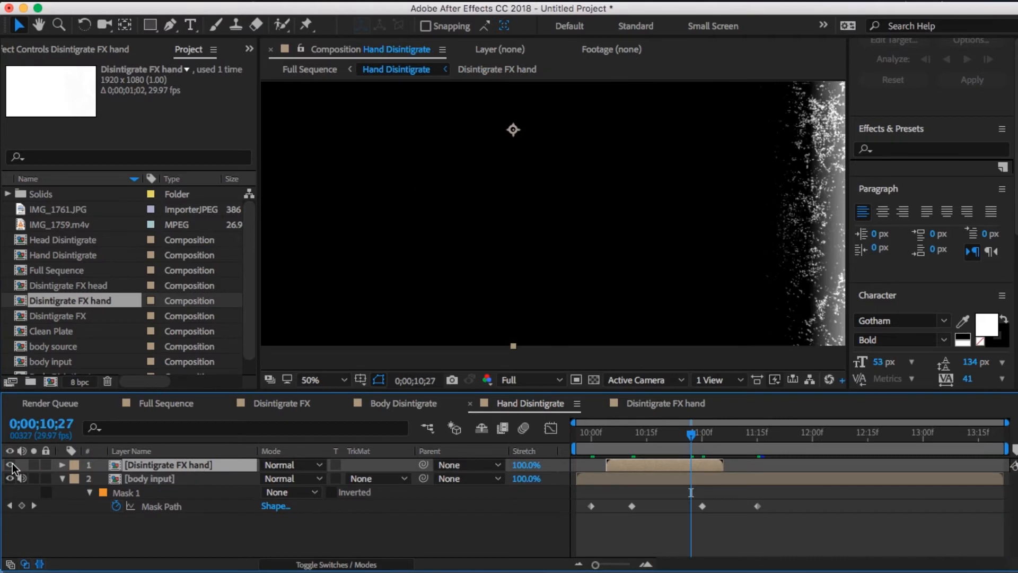
- Scale down the Disintigrate FX hand layer and move it over the hand in Hand Disintigrate
key("s")
left_click_drag(287, 479, 258, 479)
left_click_drag(513, 129, 514, 221)
- Scrub through Full Sequence and toggle solo on Hand Disintigrate to compare the dissolve with and without the hand layer
left_click(166, 404)
left_click(692, 439)
left_click_drag(692, 439, 718, 439)
left_click(34, 478)
left_click(706, 438)
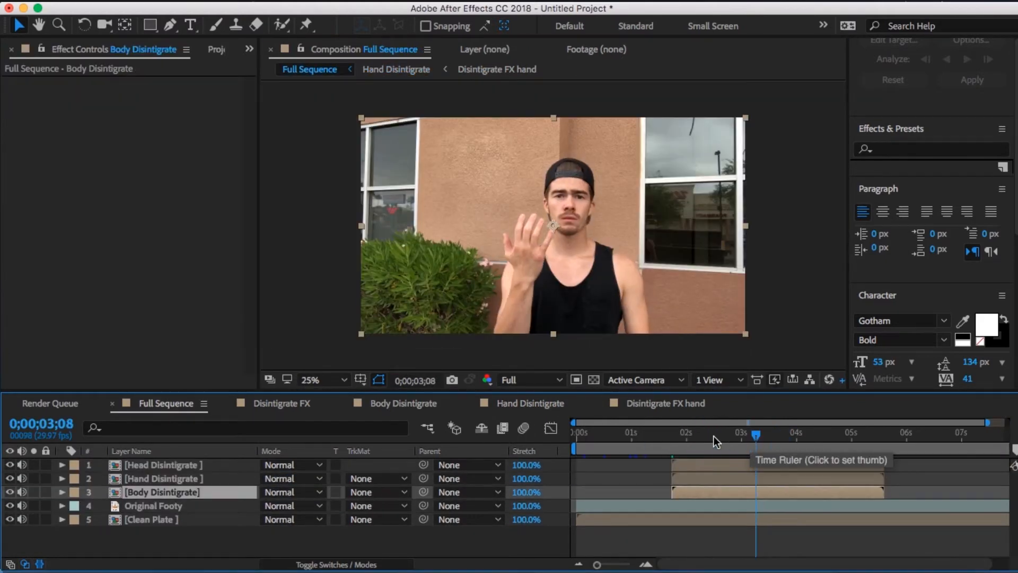
- Scrub the full composite of the head, hand and body layers and toggle Original Footy's visibility to check the blend
left_click_drag(714, 436, 705, 436)
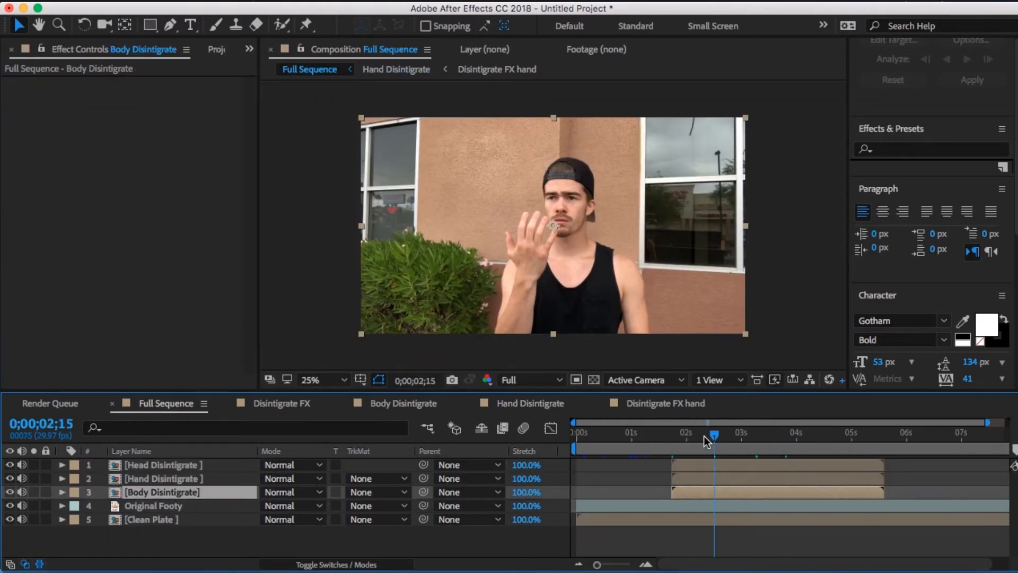
left_click(739, 438)
left_click(766, 441)
left_click_drag(766, 441, 701, 439)
left_click(11, 507)
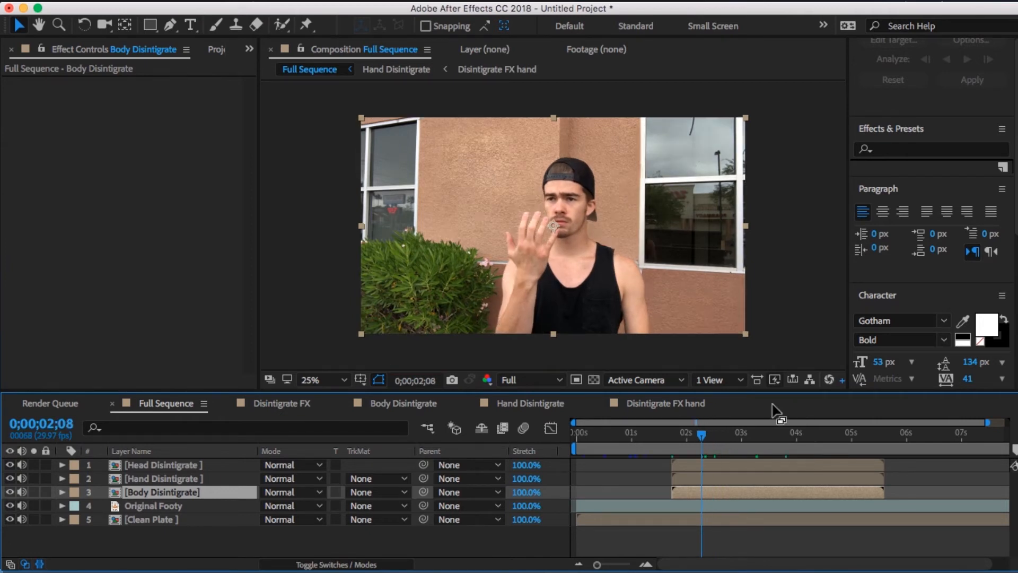
- Draw a rectangular mask around the person on the Original Footy layer at 0;00;02;04 in Full Sequence
left_click(691, 435)
left_click(151, 24)
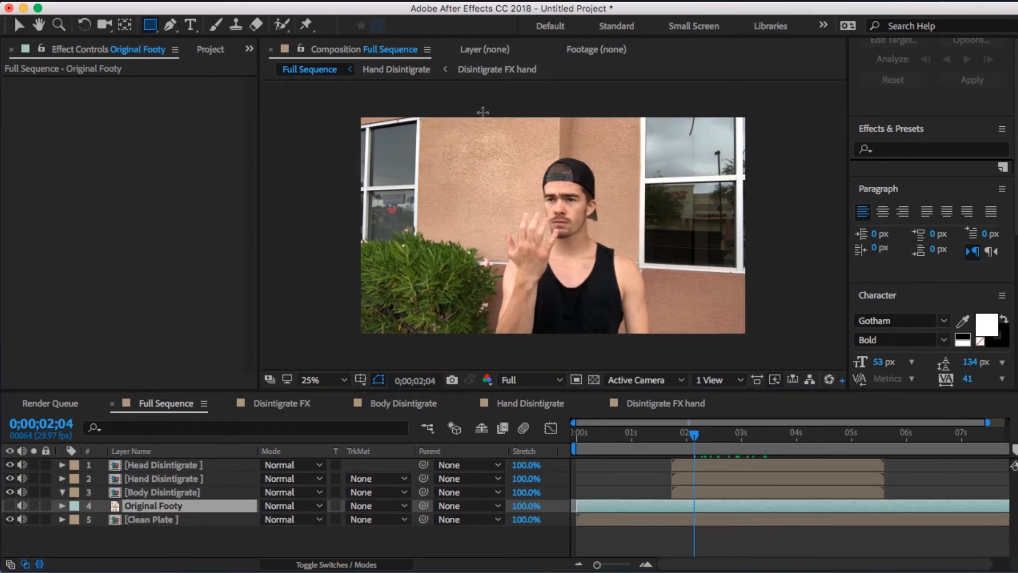
mouse_move(469, 112)
left_mouse_down()
mouse_move(647, 265)
mouse_move(666, 349)
left_mouse_up()
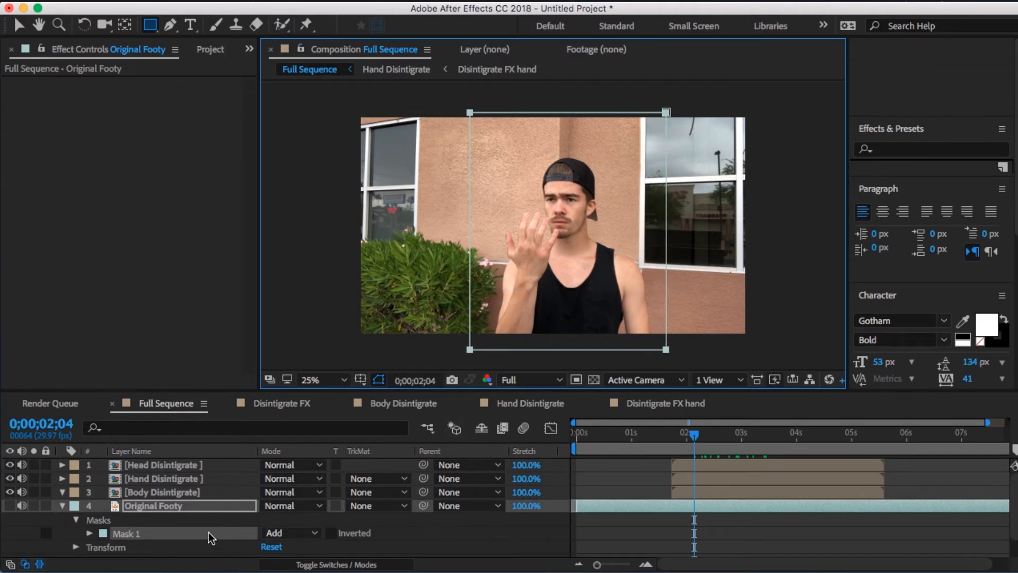
- Enable keyframing for Mask 1's feather and path on Original Footy, and set the feather to 200 pixels
key("f")
left_click(117, 533)
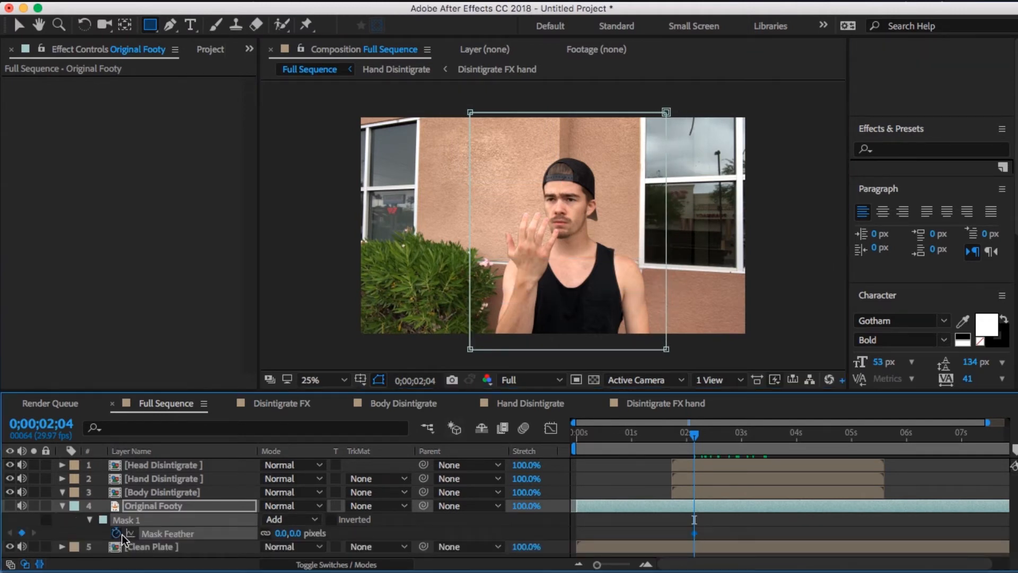
left_click(281, 533)
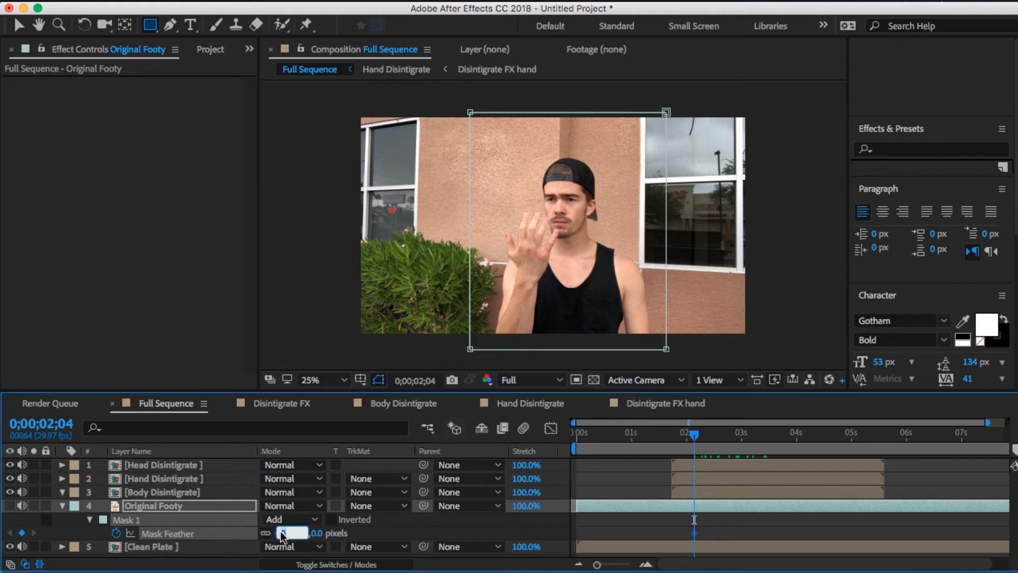
key("Return")
key("m")
left_click(117, 533)
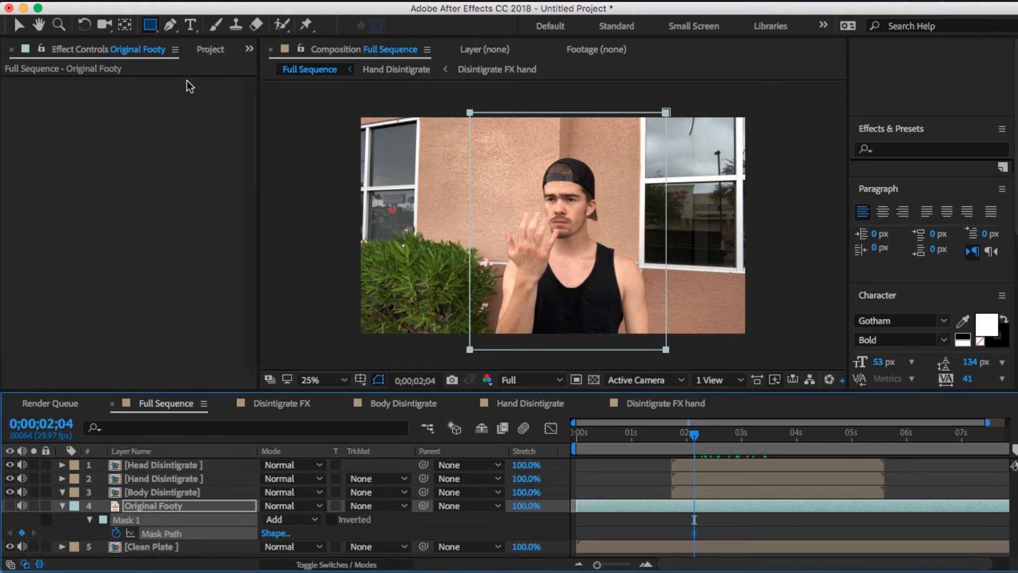
- Stretch the right side of Original Footy's Mask 1 outward past the right edge of the frame
left_click(20, 26)
left_click(714, 163)
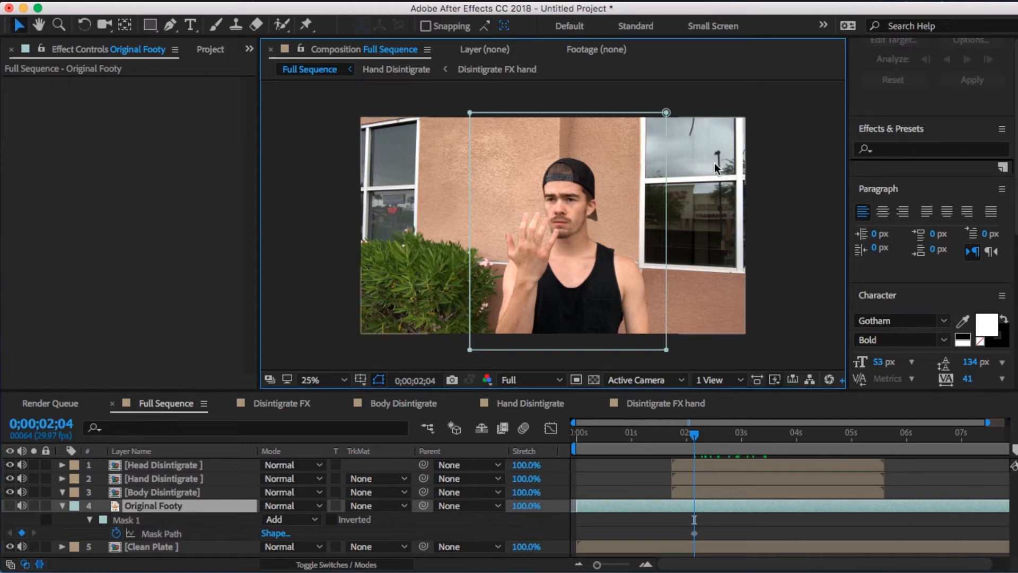
left_click_drag(667, 175, 759, 176)
- Move the Mask Path keyframe to 0;00;01;22 and extend the mask's left side outward over the bush at that time
left_click_drag(695, 534, 673, 536)
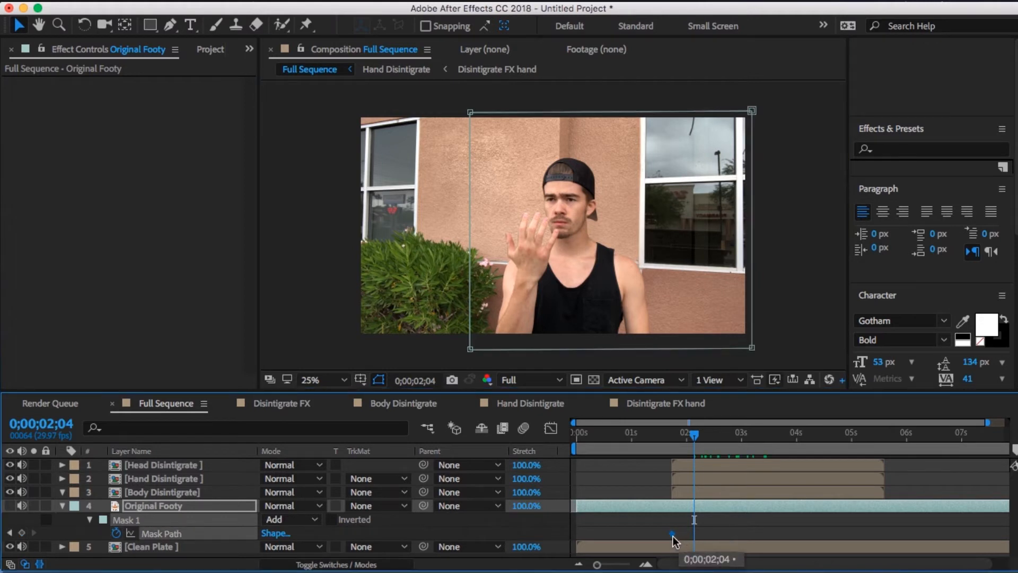
left_click_drag(679, 435, 670, 435)
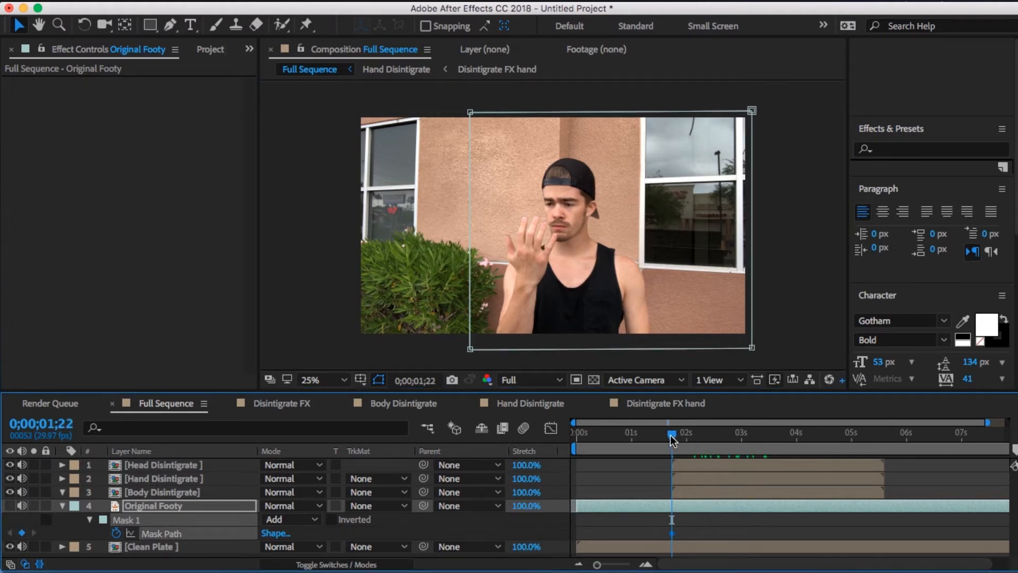
left_click_drag(471, 275, 418, 275)
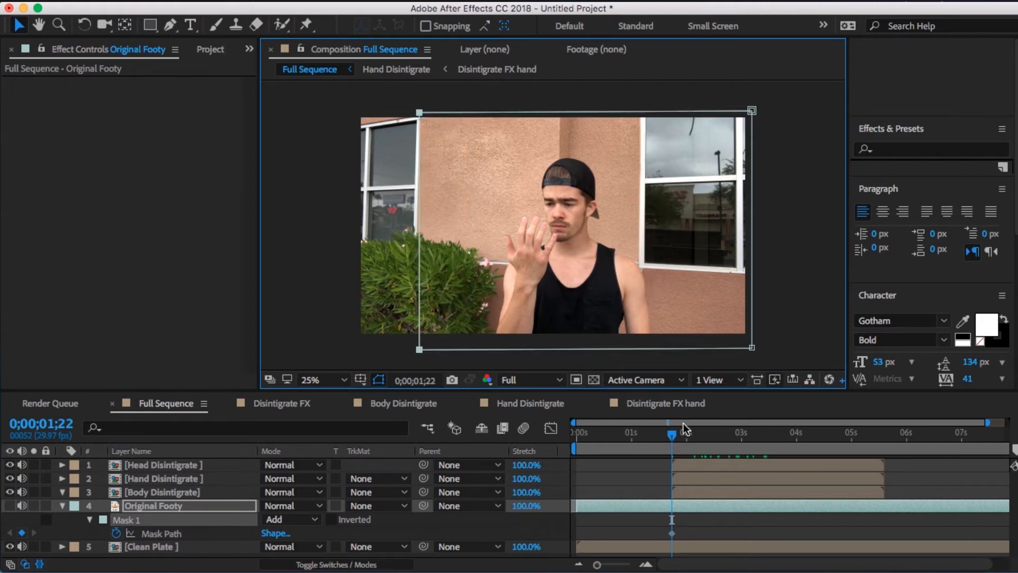
- With Body Disintigrate soloed as reference, keyframe the mask's left side onto the dissolving hand and forearm at 0;00;02;20
left_click(33, 492)
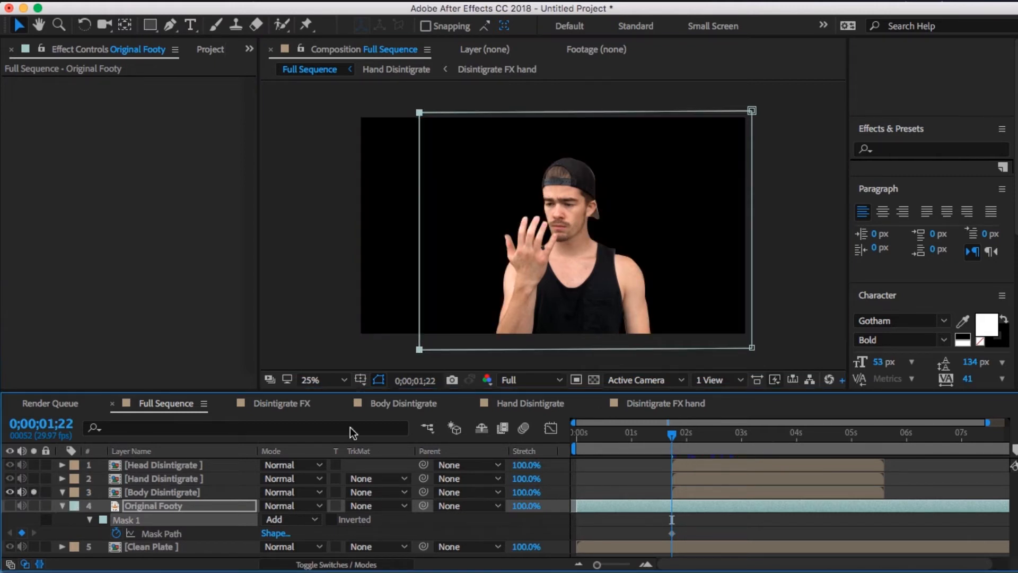
left_click_drag(676, 434, 727, 444)
left_click(418, 256)
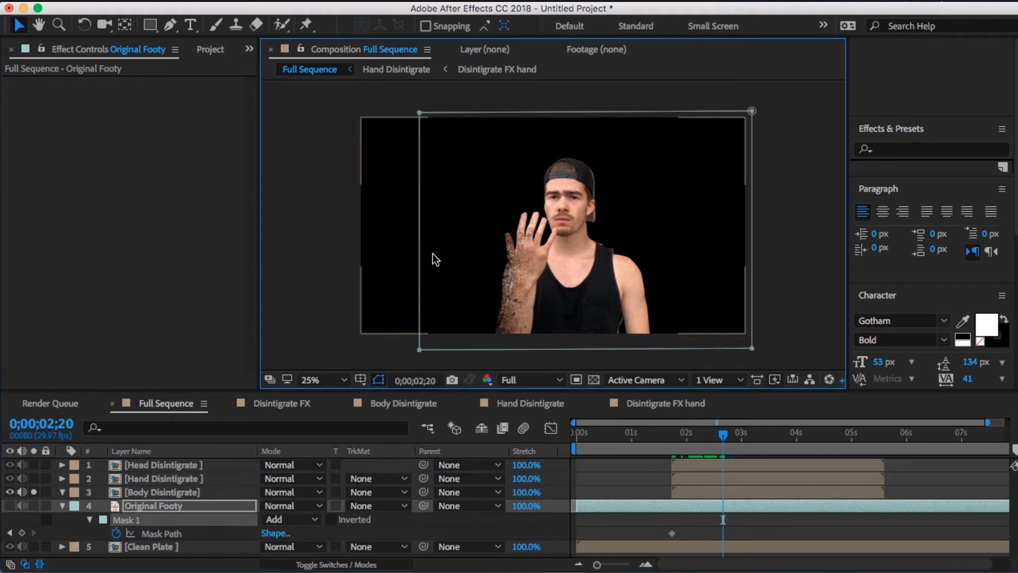
left_click_drag(420, 231, 526, 231)
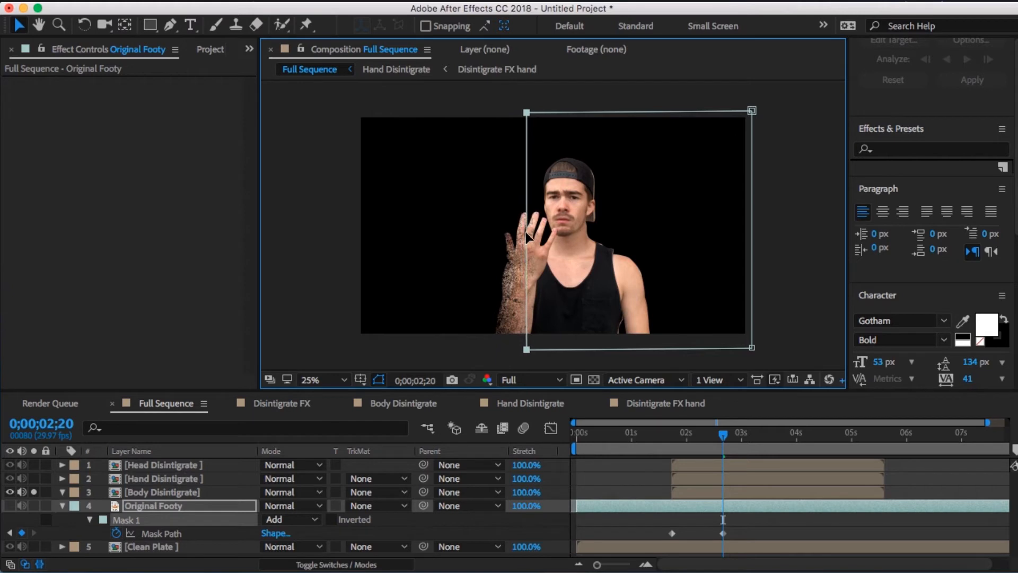
- Make Original Footy visible and keyframe the mask's left side just past the last dissolving arm at 0;00;03;13
left_click(10, 506)
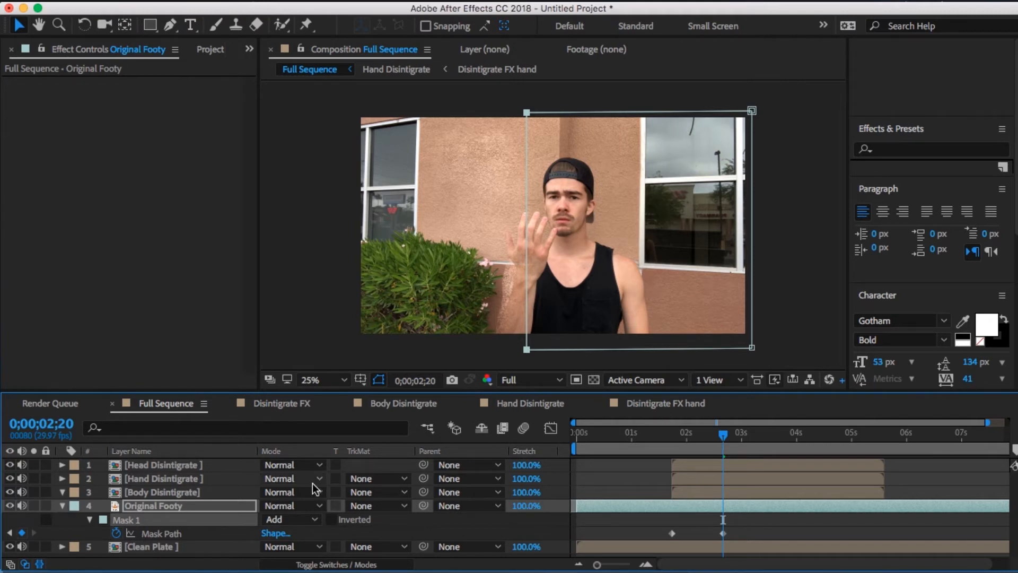
left_click(34, 493)
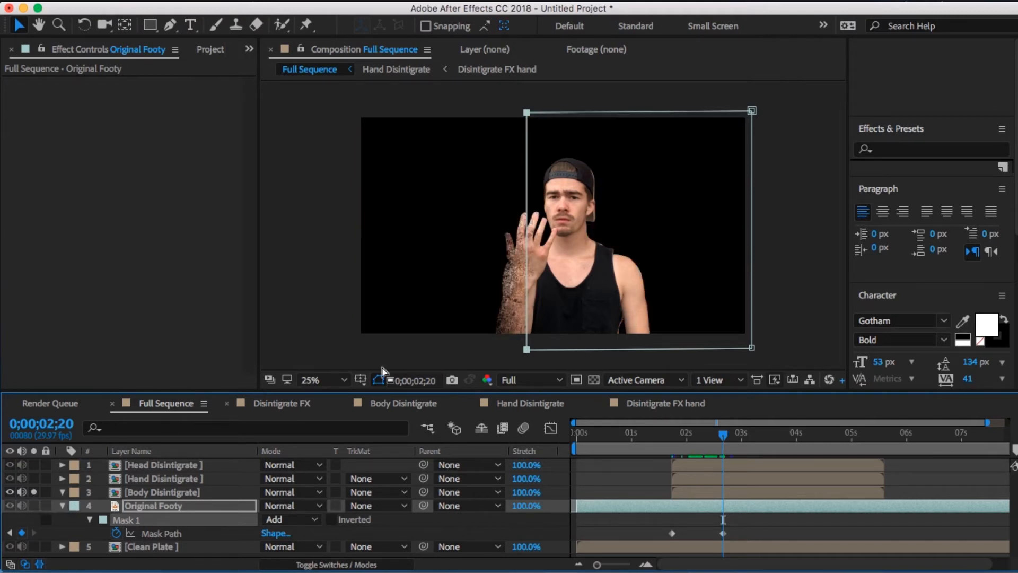
left_click_drag(731, 441, 769, 445)
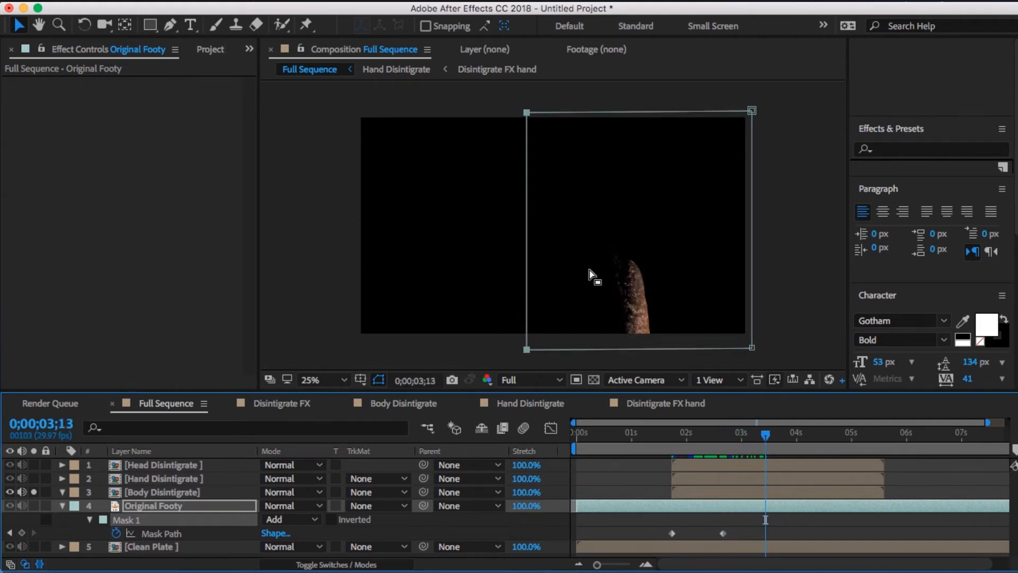
left_click_drag(529, 244, 654, 243)
left_click(35, 492)
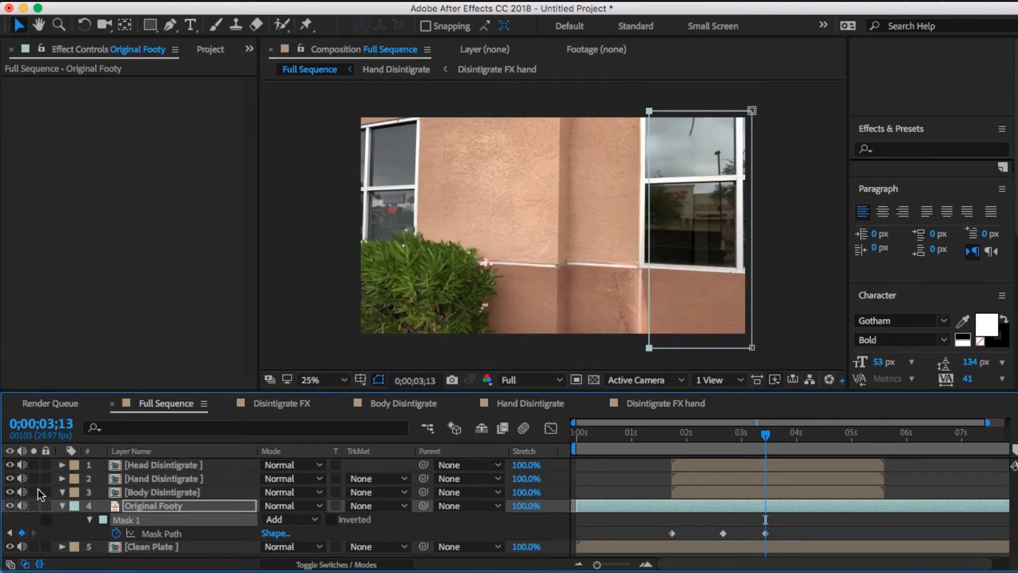
- Inspect the leftover arm edge at 0;00;03;13 up close and push the mask's left side farther right to clear it
scroll(546, 193, "up", 4)
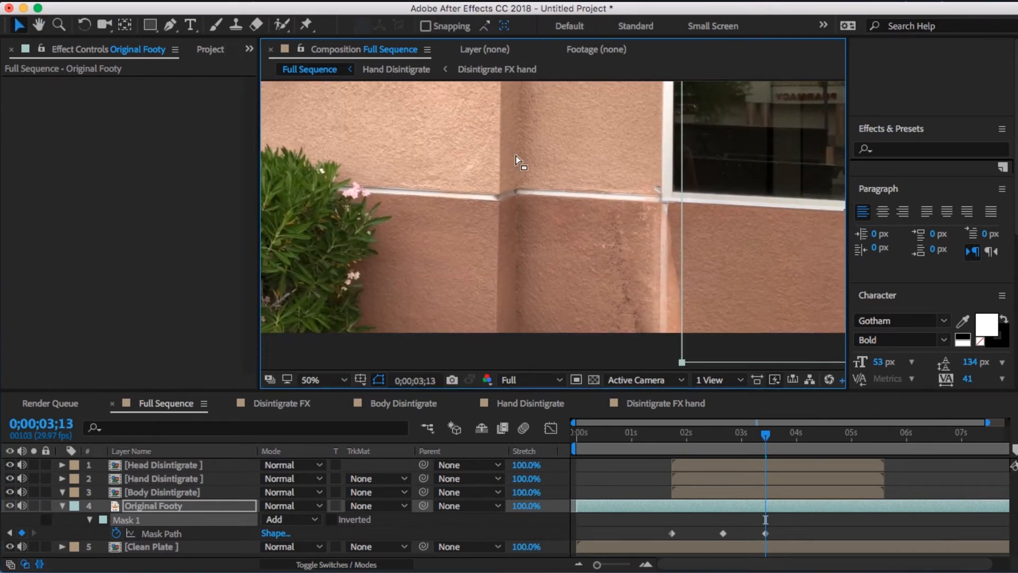
scroll(521, 159, "down", 3)
scroll(520, 159, "right", 3)
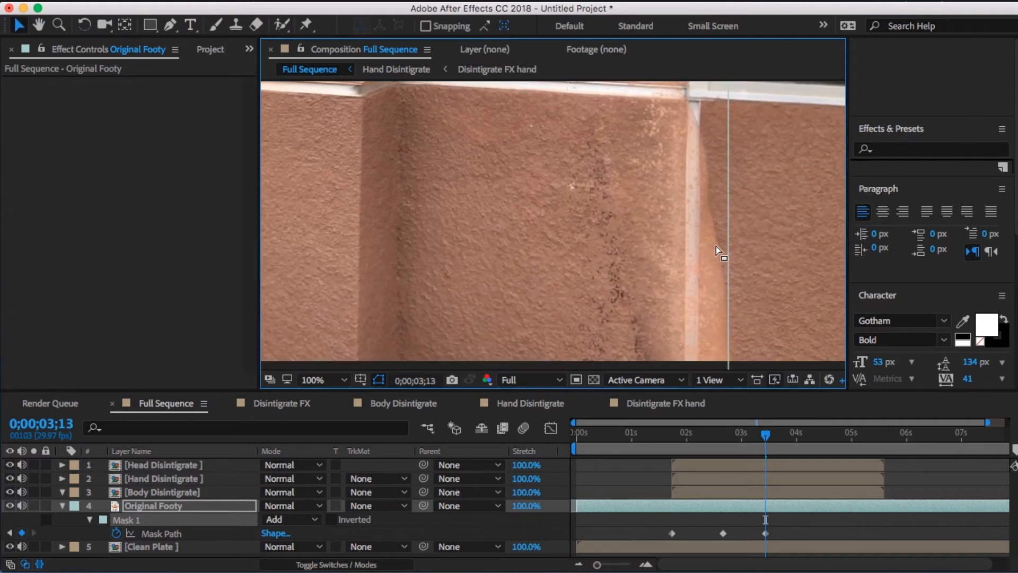
scroll(828, 239, "right", 2)
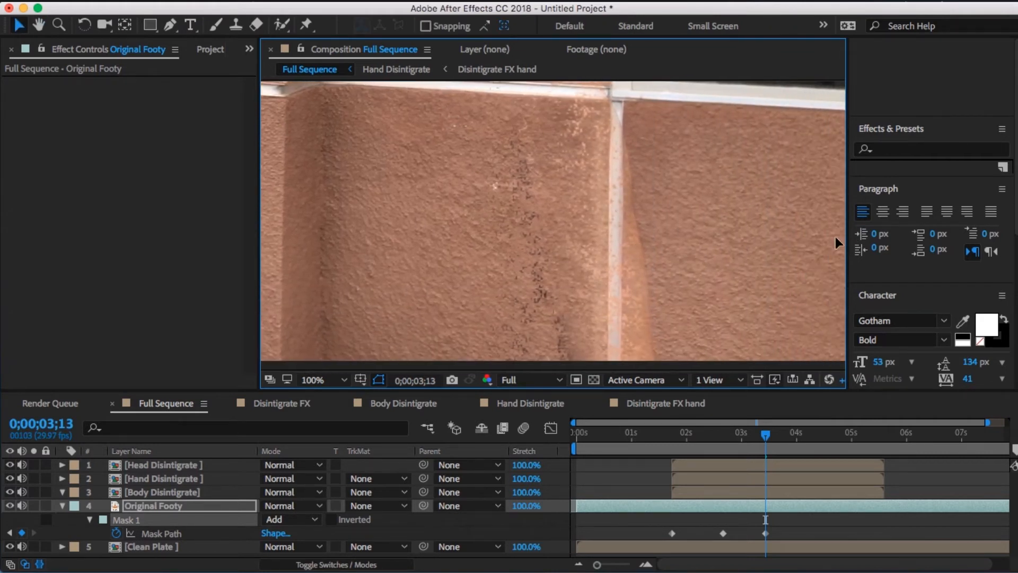
left_click_drag(669, 227, 729, 227)
- Keyframe the mask's left side farther right, through the middle of the neck and chest, at 0;00;02;23
left_click(728, 439)
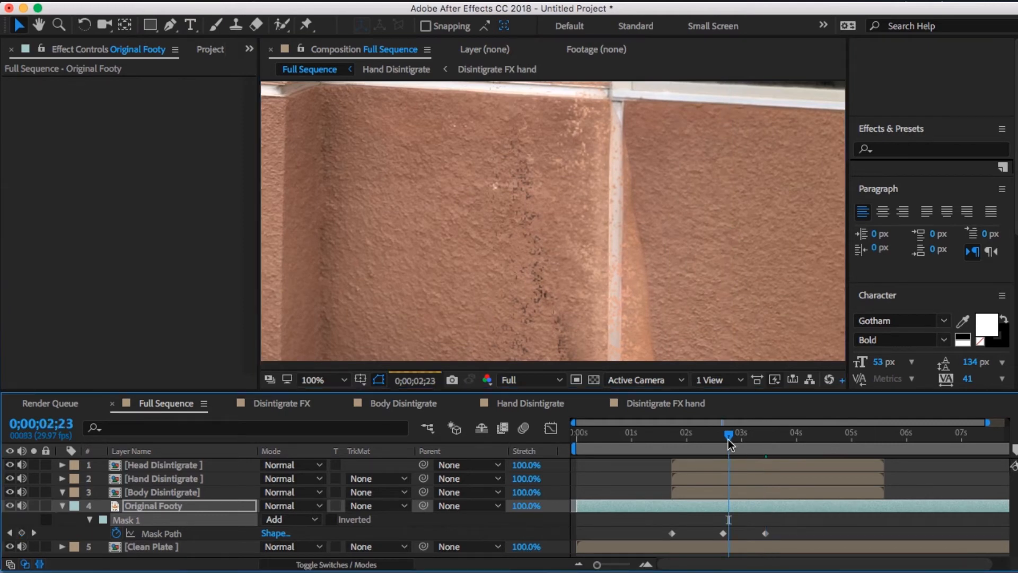
key("h")
left_click_drag(634, 307, 669, 328)
key("v")
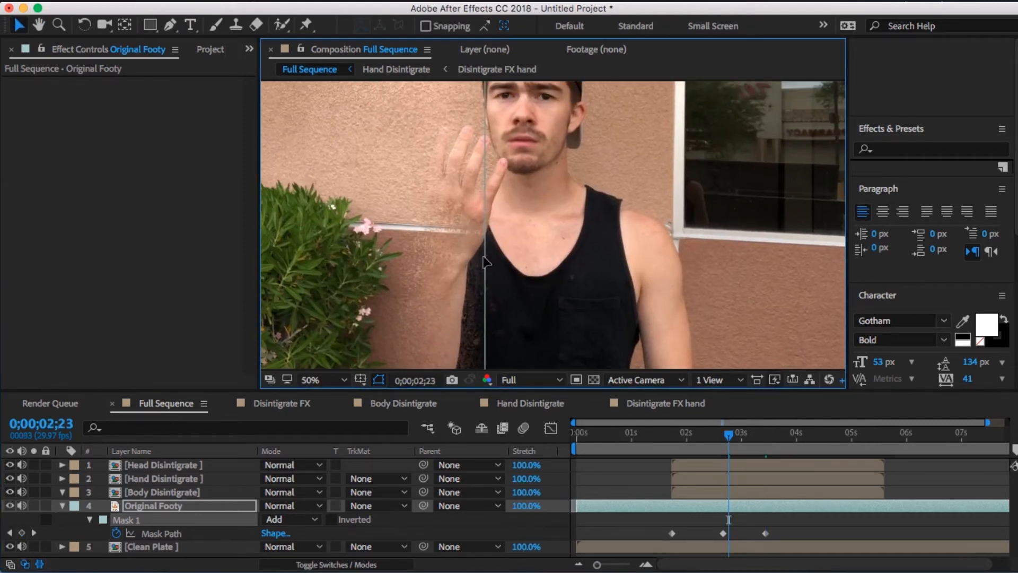
left_click_drag(493, 254, 539, 249)
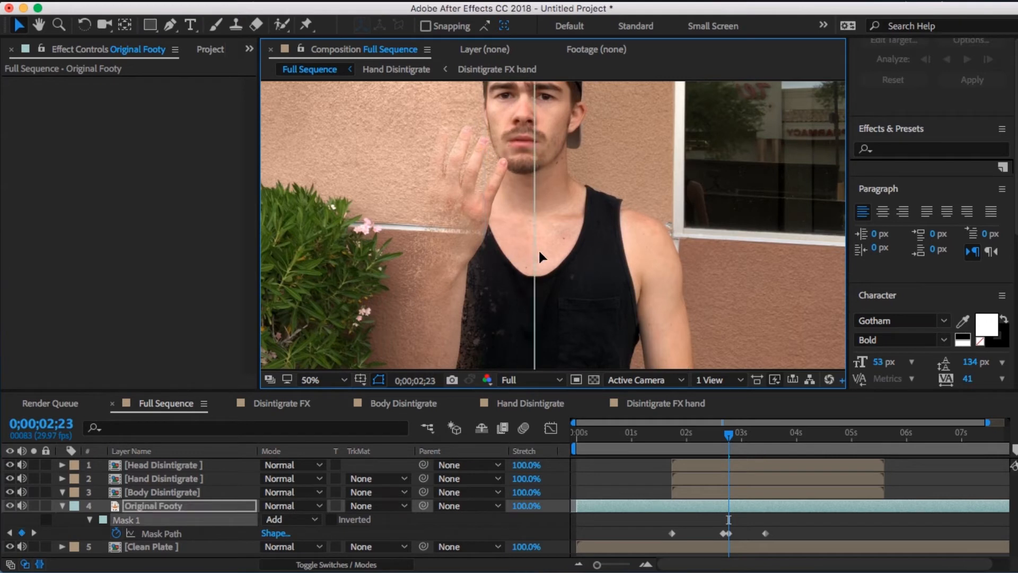
- Keyframe the mask's left side just outside the raised arm at 0;00;02;06 and across the hand at 0;00;02;19
left_click_drag(723, 432, 700, 436)
left_click_drag(355, 229, 392, 228)
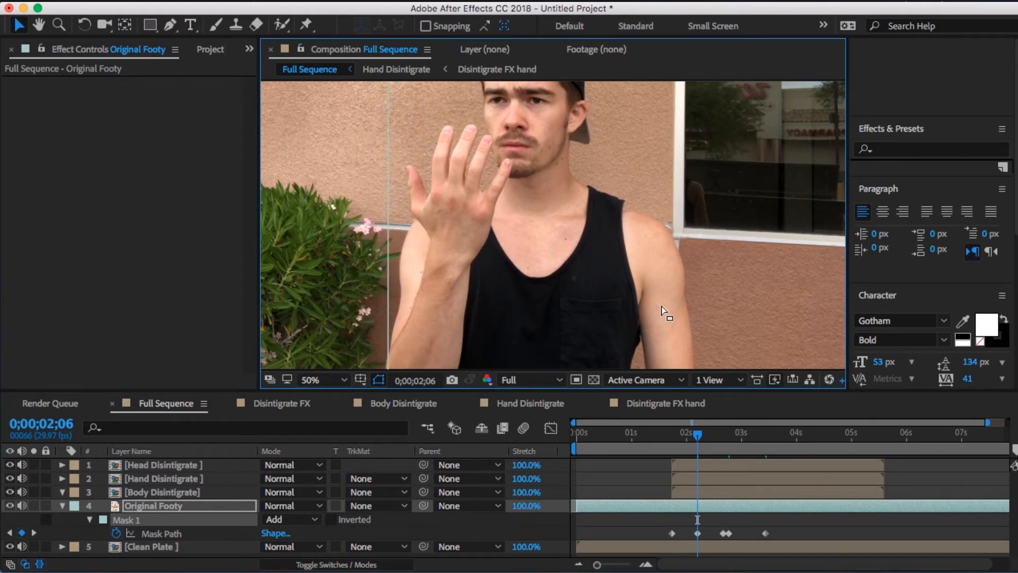
left_click_drag(704, 431, 721, 444)
mouse_move(444, 268)
left_mouse_down()
mouse_move(421, 267)
mouse_move(486, 273)
mouse_move(457, 272)
left_mouse_up()
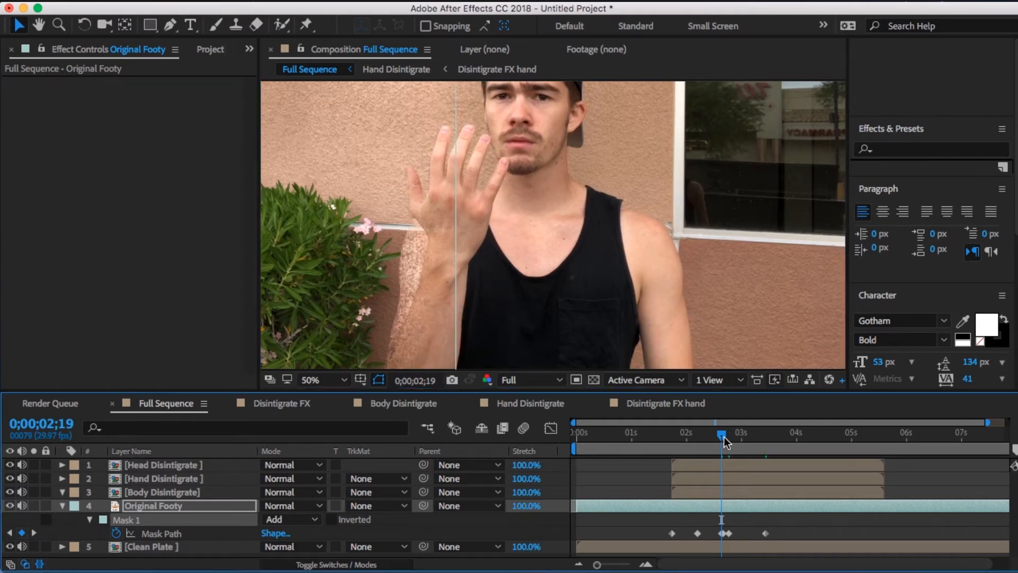
- Step frame by frame from 0;00;02;19 to 0;00;02;29 to check how the moving mask follows the disintegration
left_click_drag(598, 564, 652, 568)
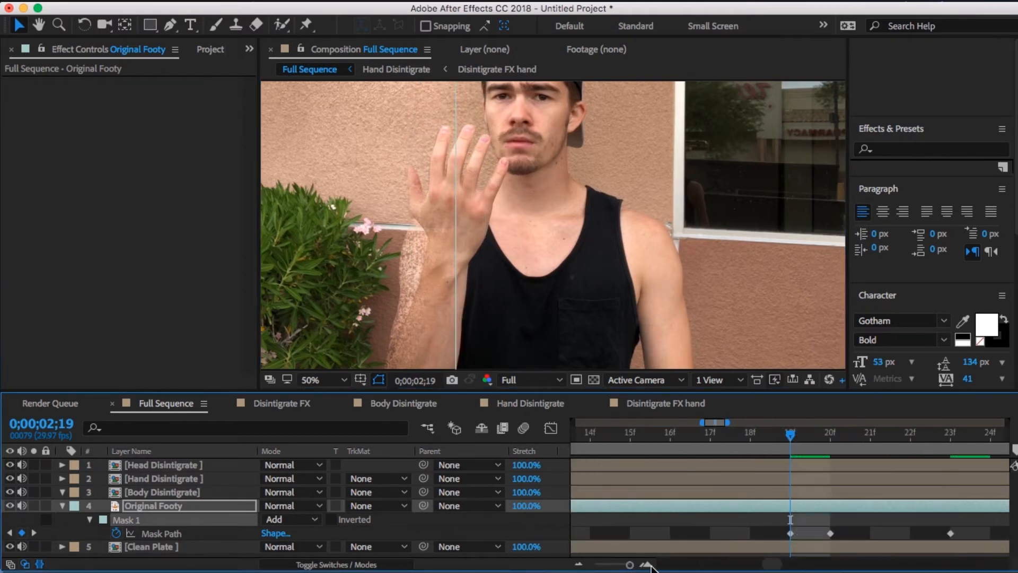
key("Page_Down")
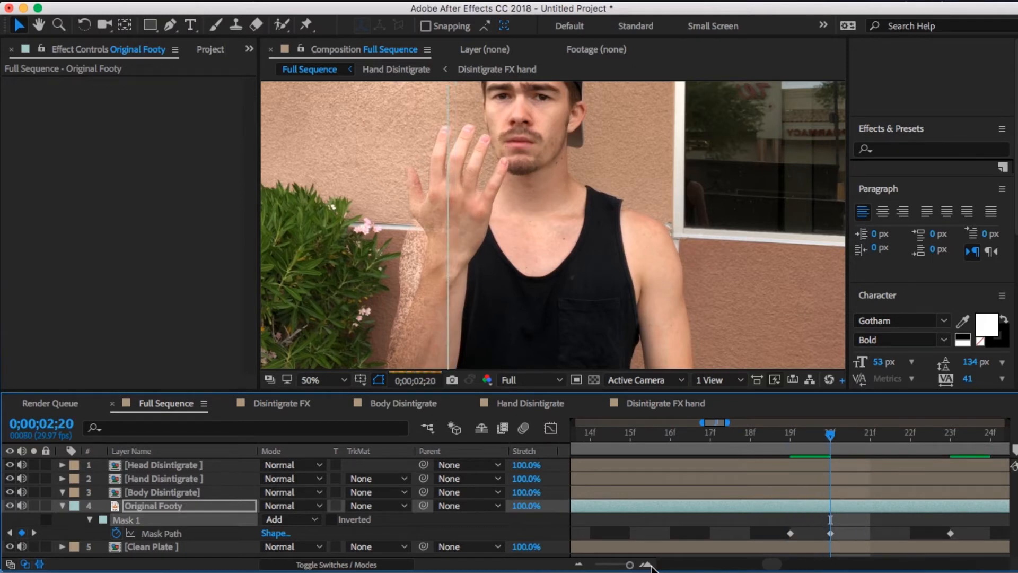
key("Page_Down")
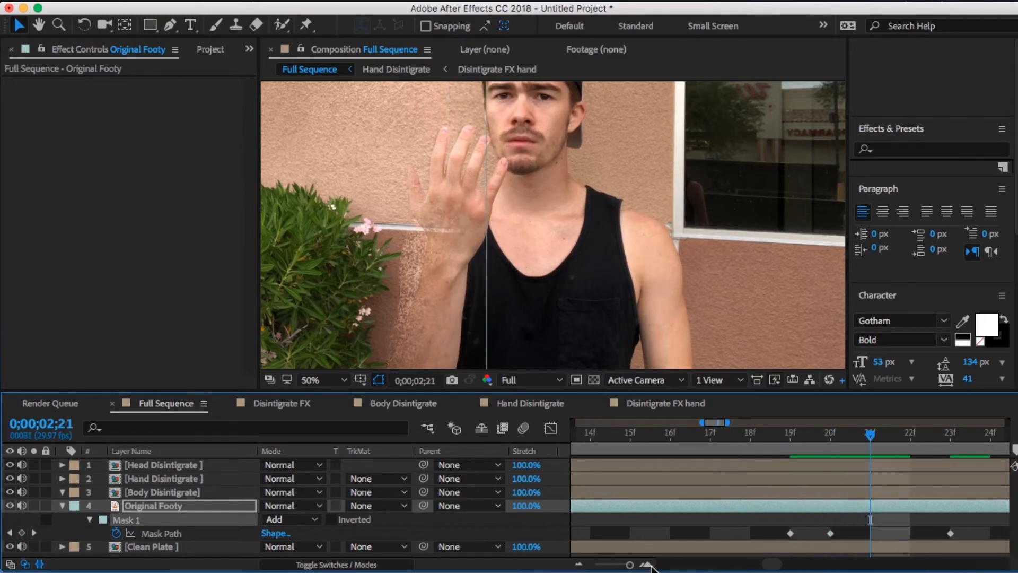
key("Page_Down")
key("Page_Down")
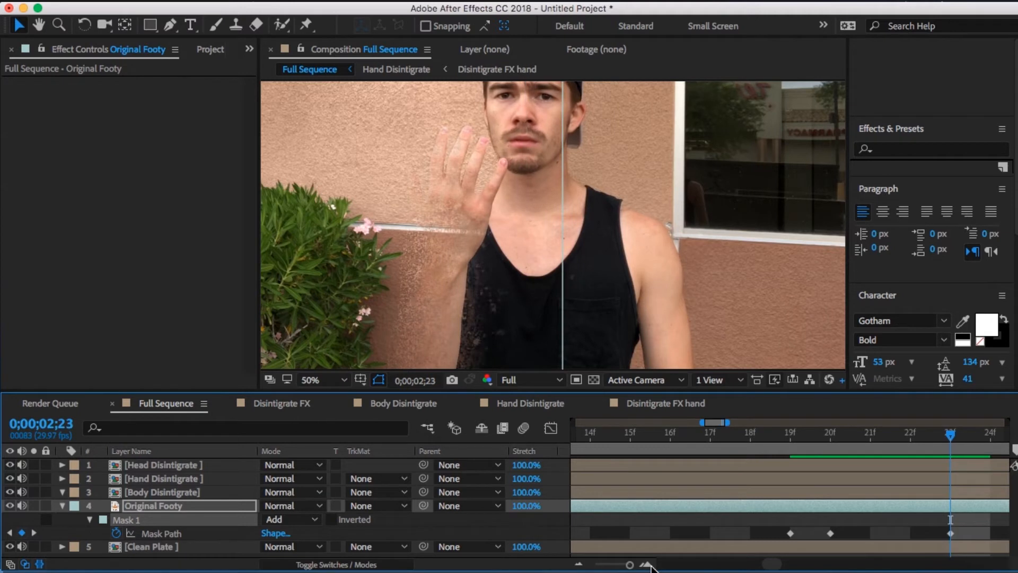
key("Page_Down")
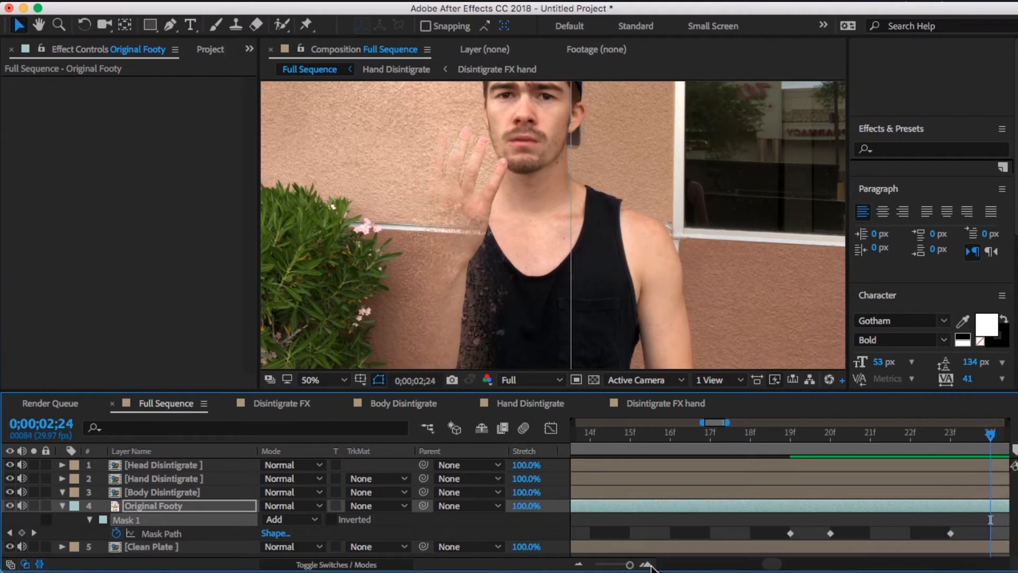
key("Page_Down")
key("Page_Down")
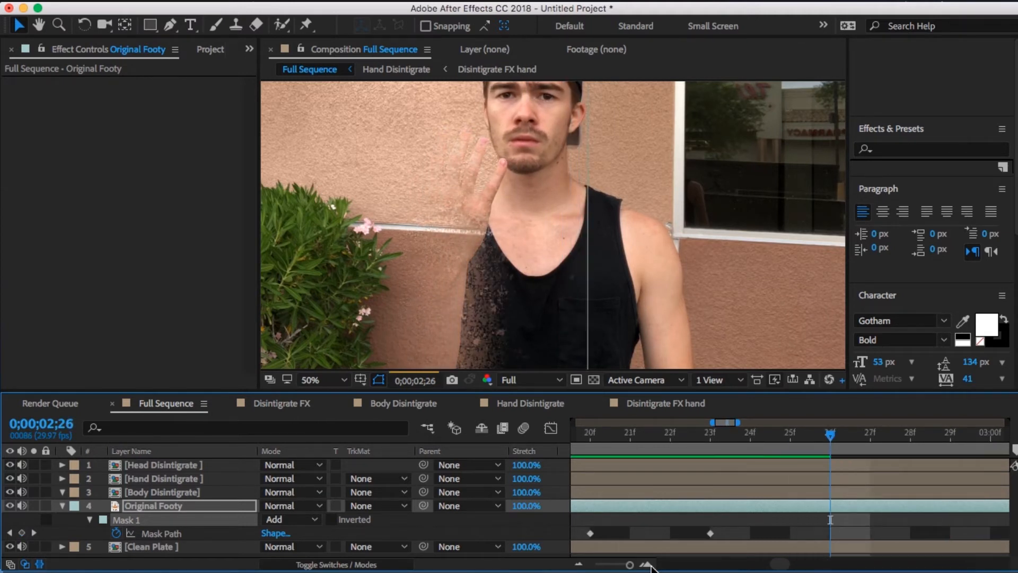
key("Page_Down")
key("Page_Down")
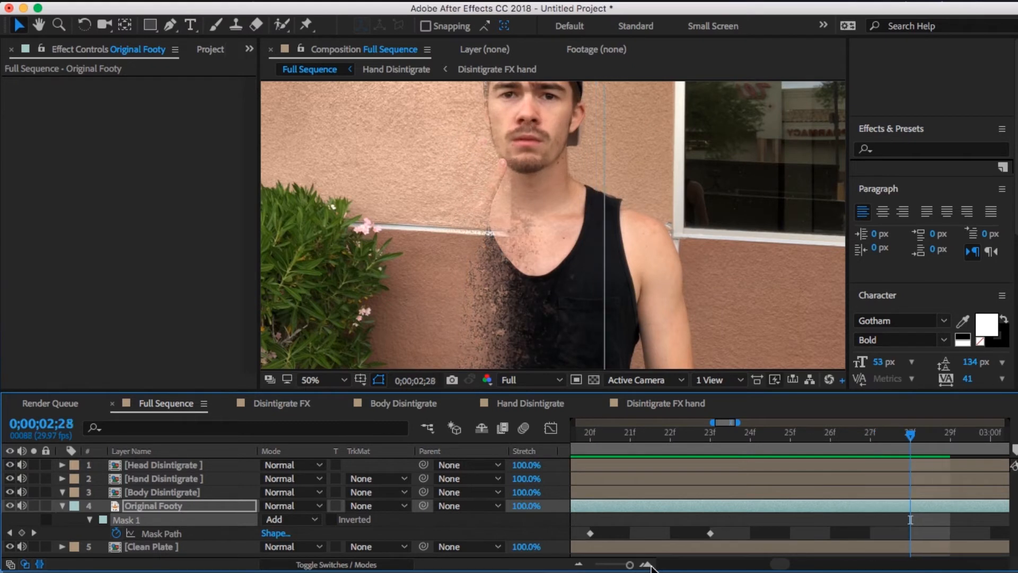
key("Page_Down")
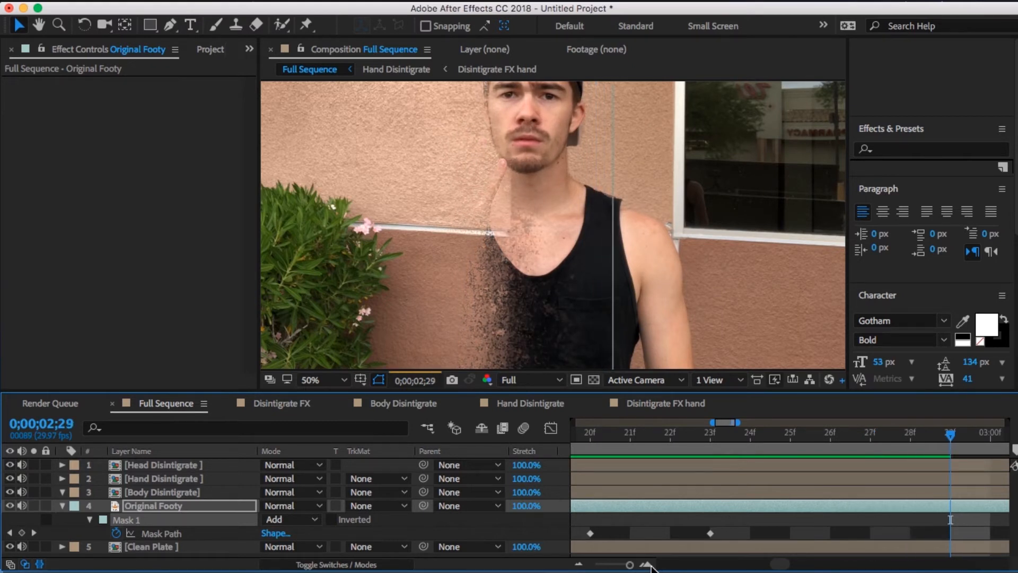
- Set Original Footy's Mask Feather to 150 pixels at 0;00;02;29
key("f")
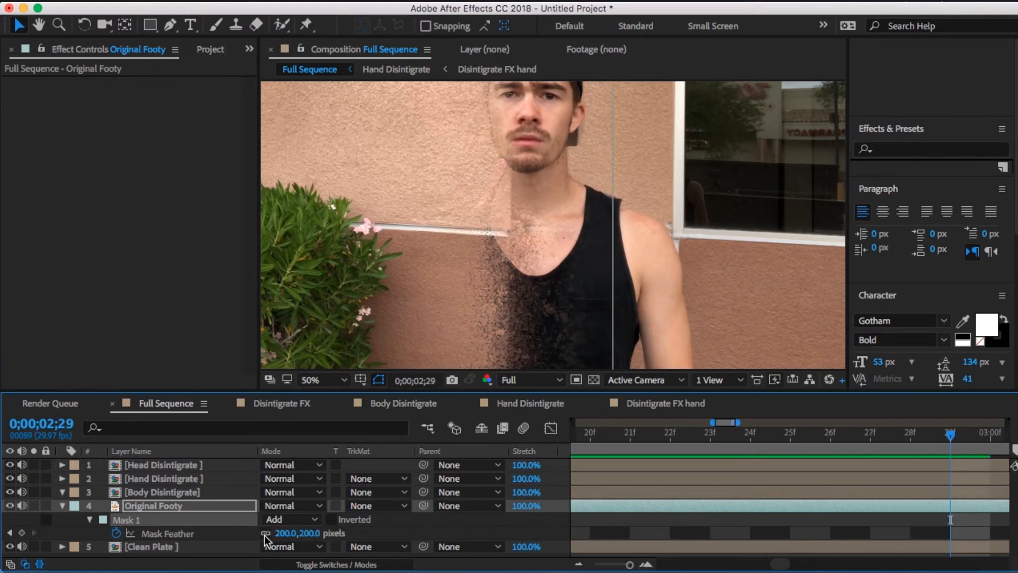
left_click_drag(281, 533, 275, 533)
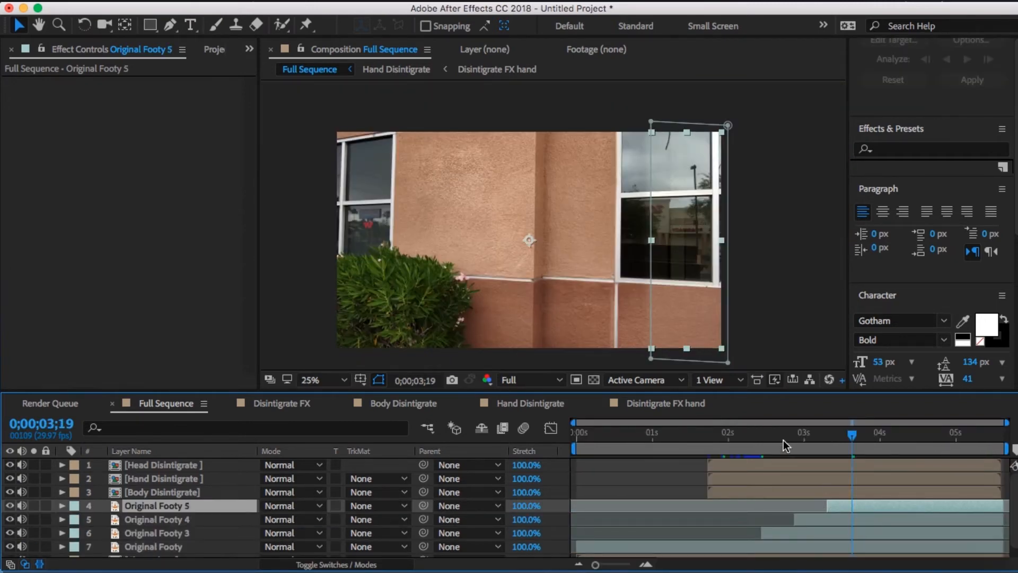
- Trim the starts of the Original Footy 4 and Original Footy 5 layers slightly earlier in the Full Sequence timeline
left_click(782, 439)
left_click_drag(773, 435, 761, 436)
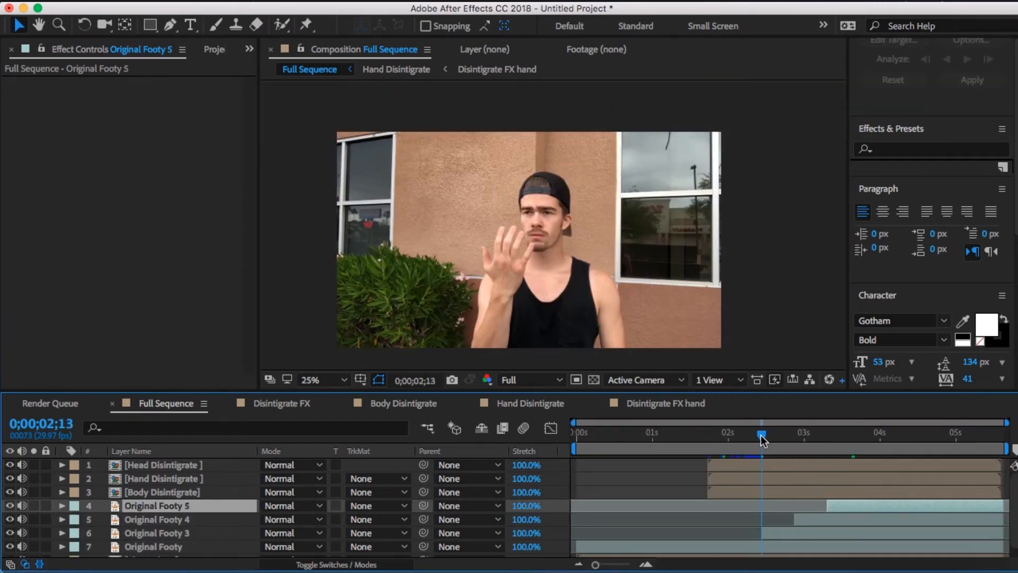
left_click(805, 523)
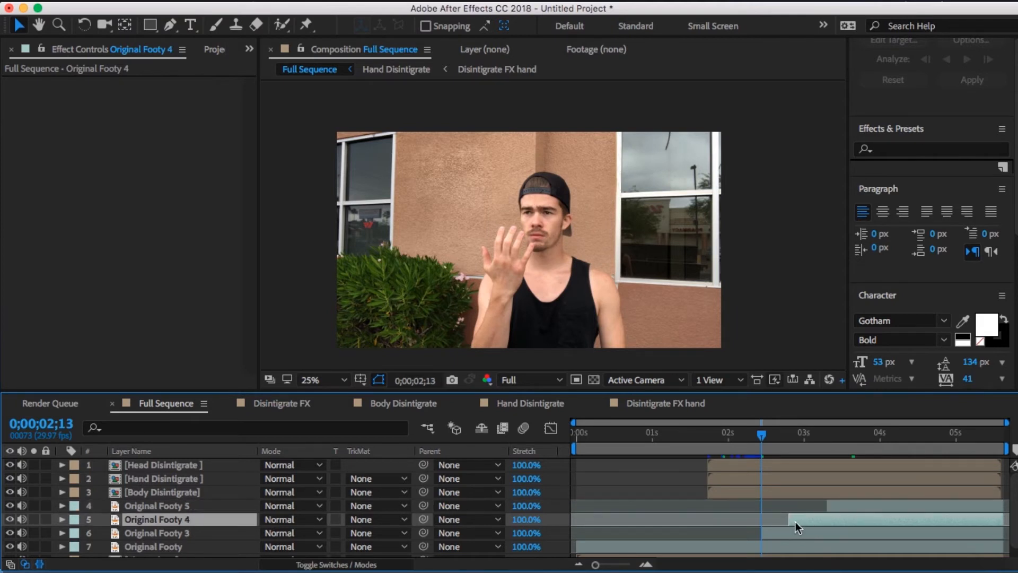
left_click_drag(826, 507, 822, 508)
left_click(802, 533)
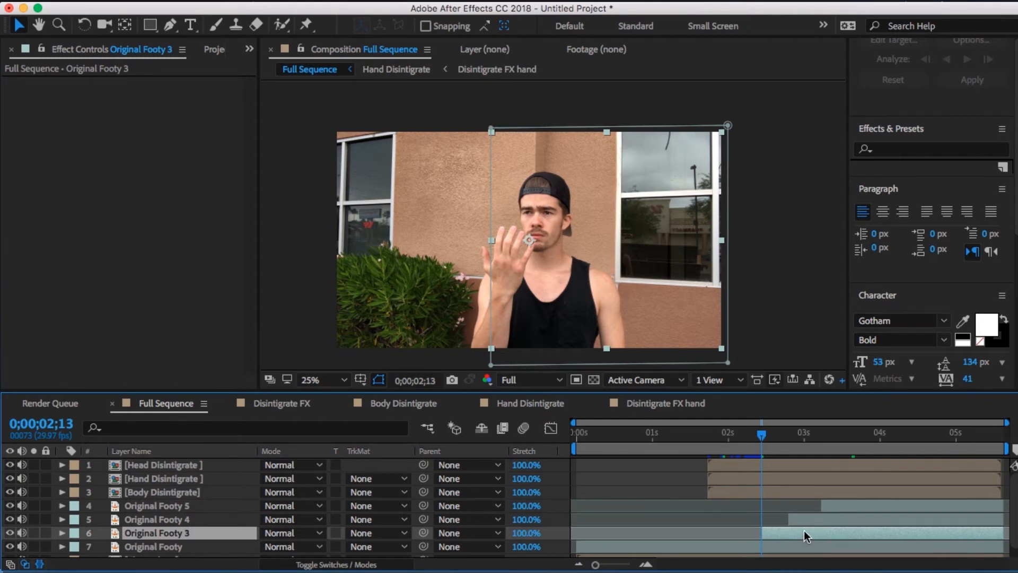
- Apply Freeze Frame at 0;00;02;13 to the Original Footy 3, Original Footy 4 and Original Footy 5 layers
right_click(804, 530)
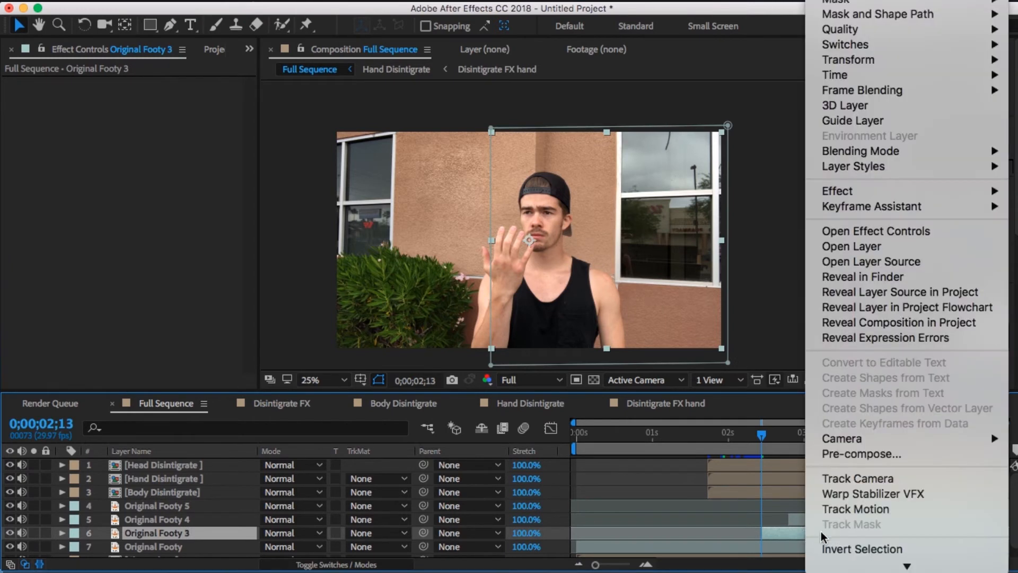
mouse_move(851, 63)
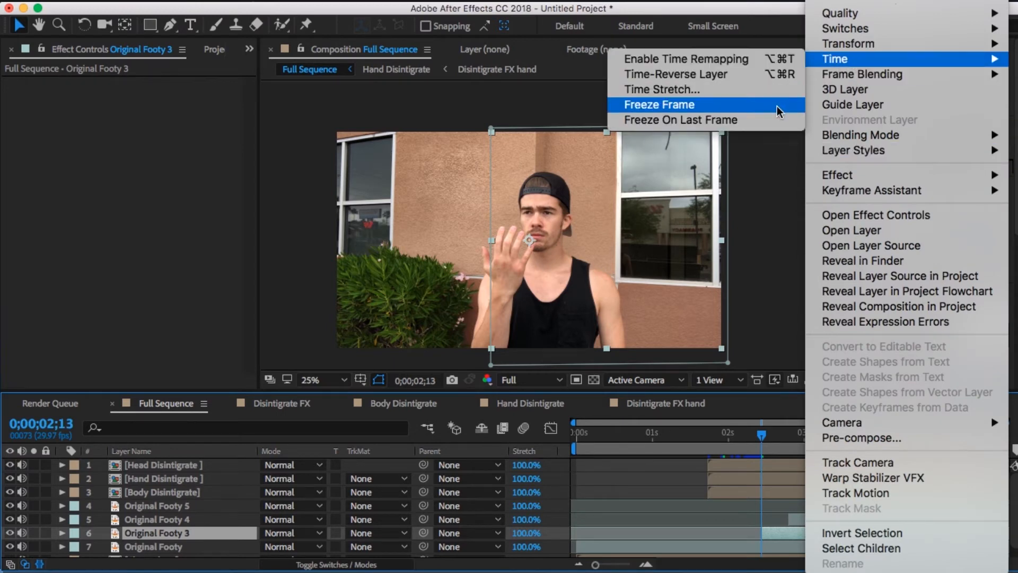
left_click(656, 104)
right_click(804, 520)
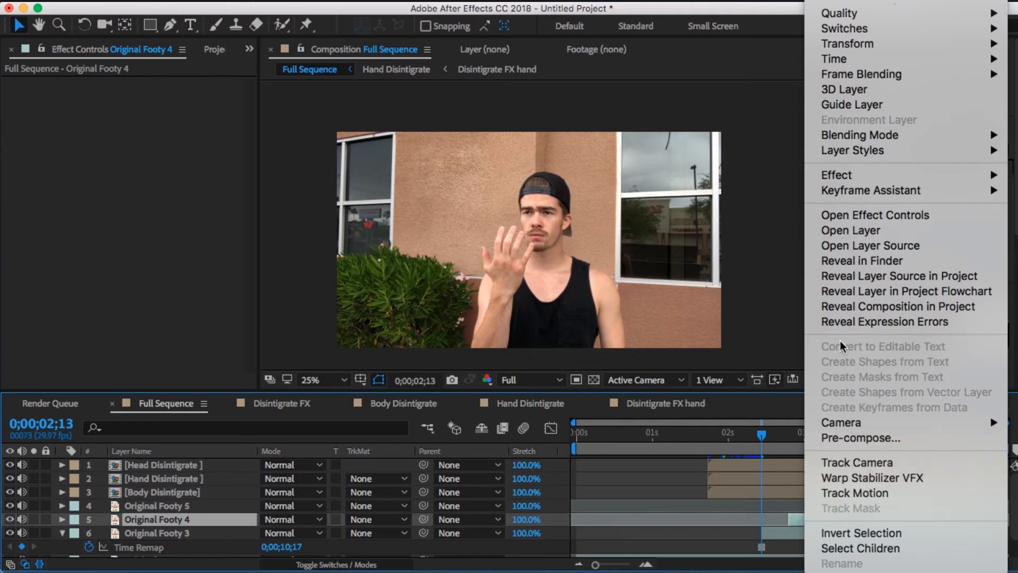
mouse_move(849, 56)
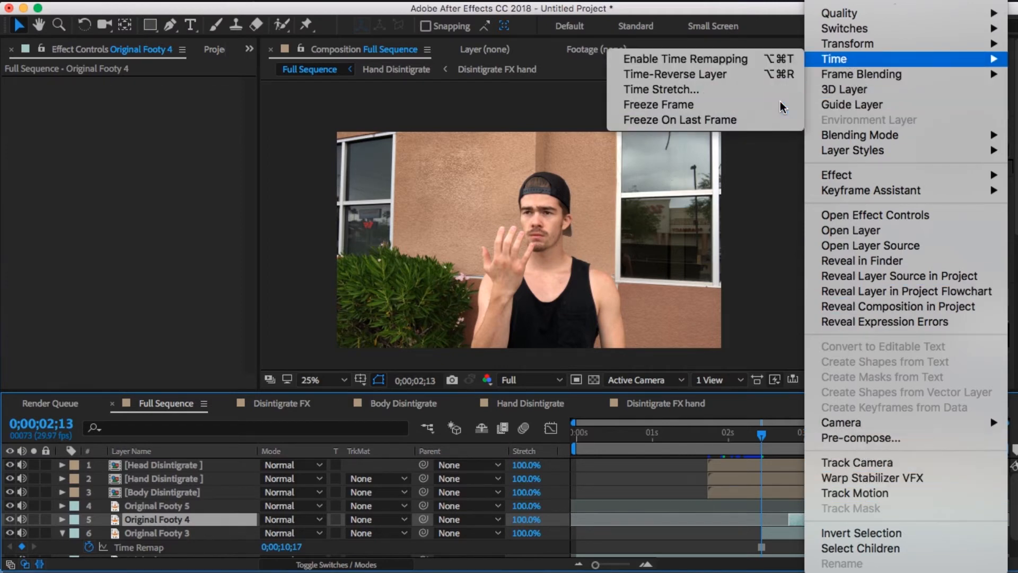
left_click(781, 103)
right_click(841, 507)
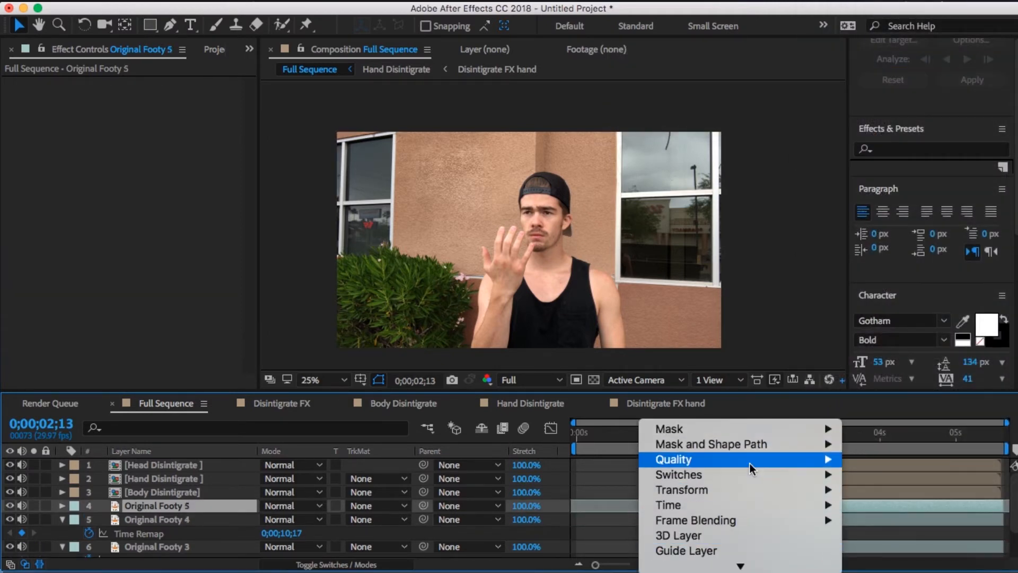
mouse_move(750, 505)
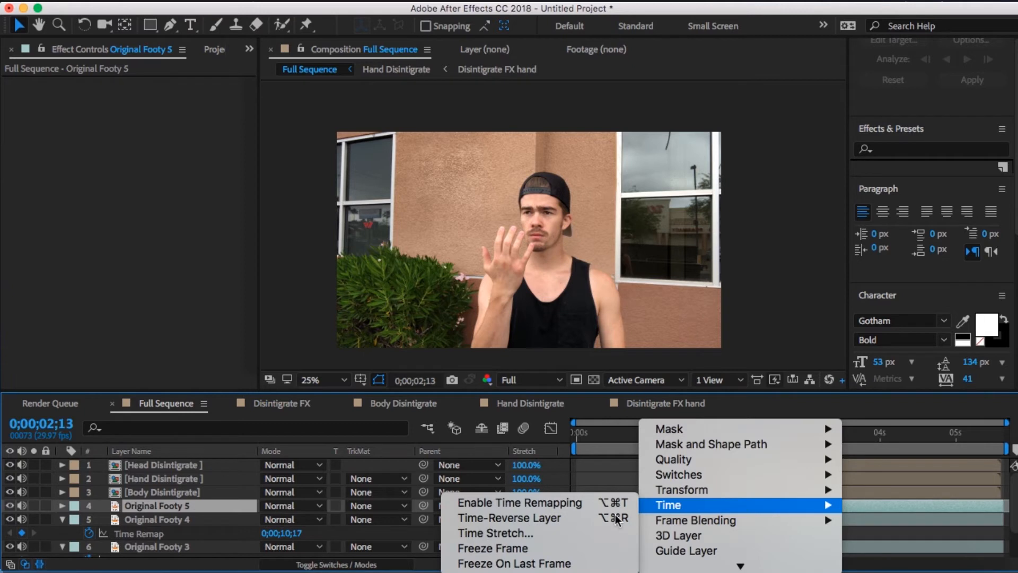
left_click(570, 553)
- Try to pre-compose Original Footy 3 with all attributes moved into the new composition
scroll(720, 502, "down", 2)
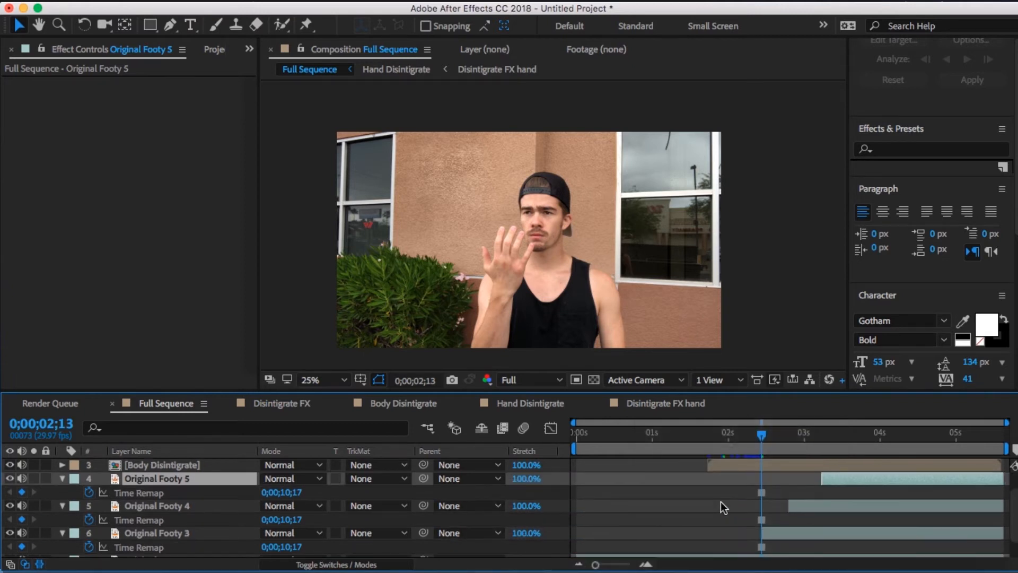
left_click(816, 534)
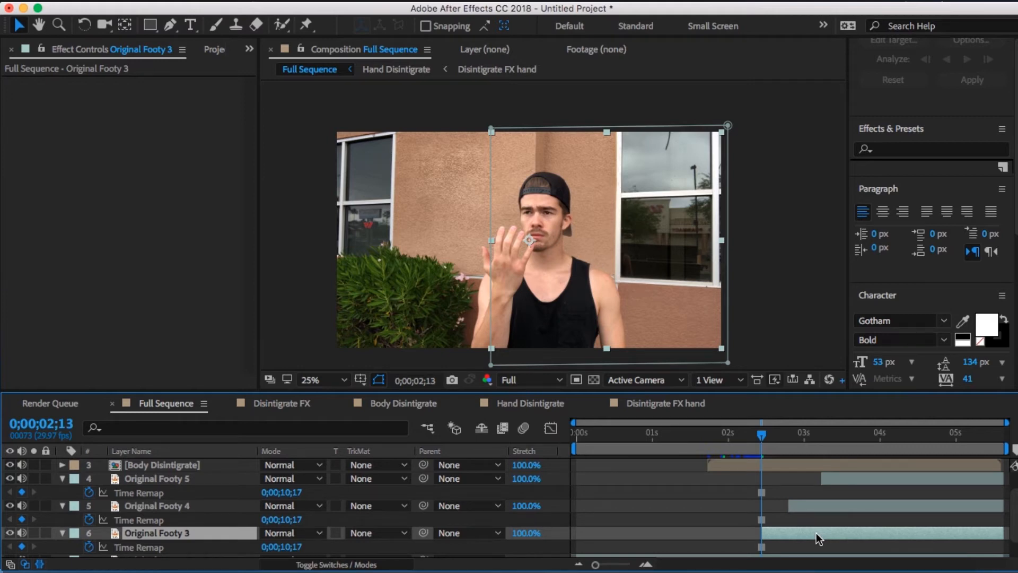
right_click(817, 533)
left_click(772, 451)
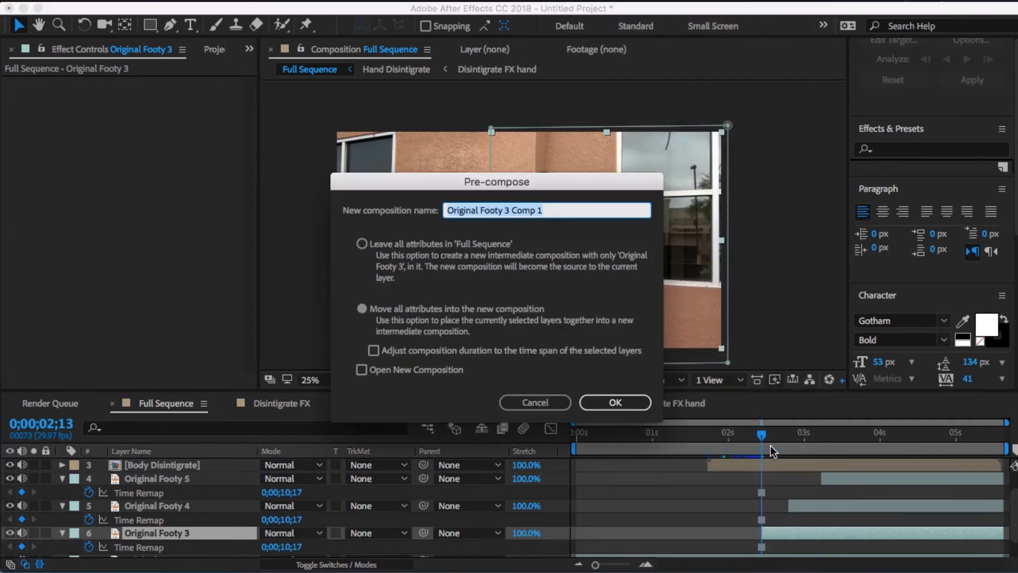
key("Return")
key("super+z")
- Pre-compose Original Footy 3, leaving all attributes in Full Sequence
right_click(825, 524)
right_click(825, 530)
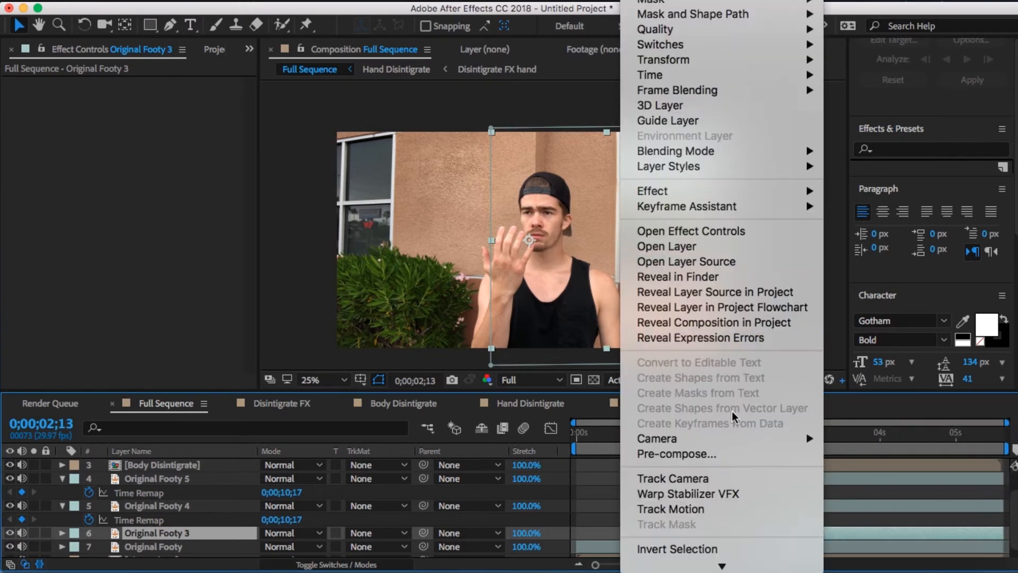
left_click(719, 453)
left_click(362, 244)
key("Return")
- Pre-compose Original Footy 4 and Original Footy 5 separately, leaving all attributes in Full Sequence
right_click(827, 504)
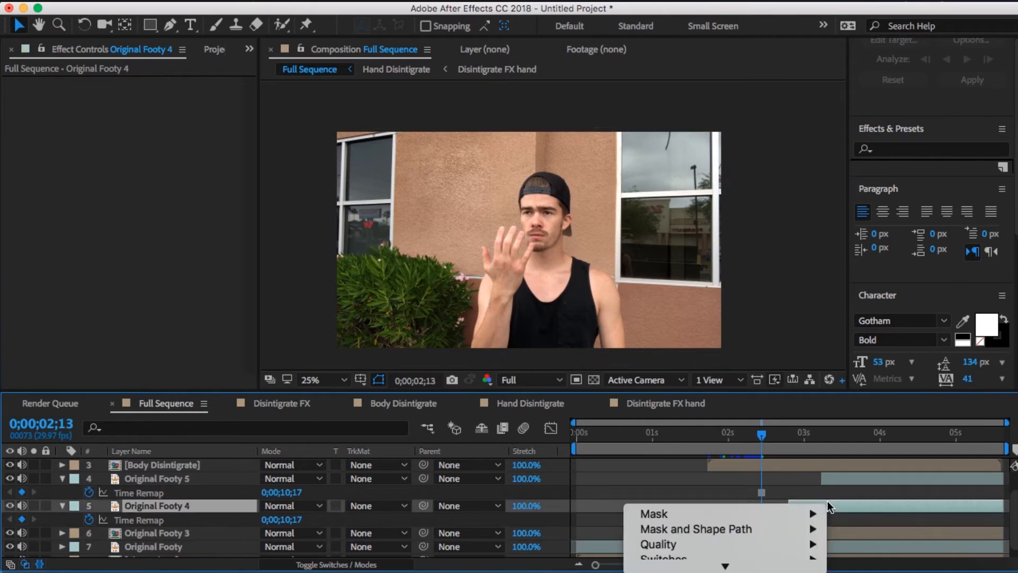
mouse_move(758, 567)
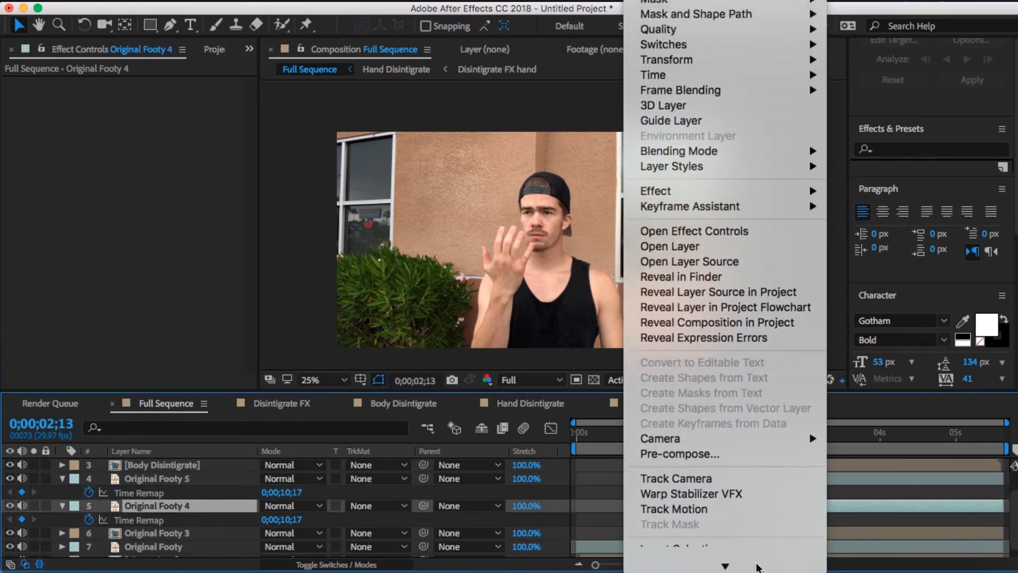
left_click(710, 441)
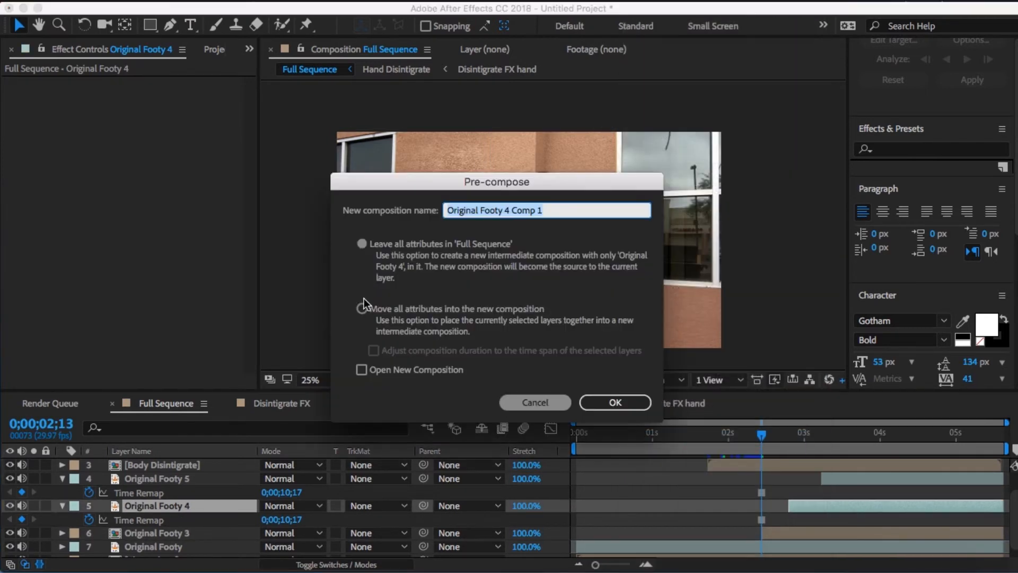
key("Return")
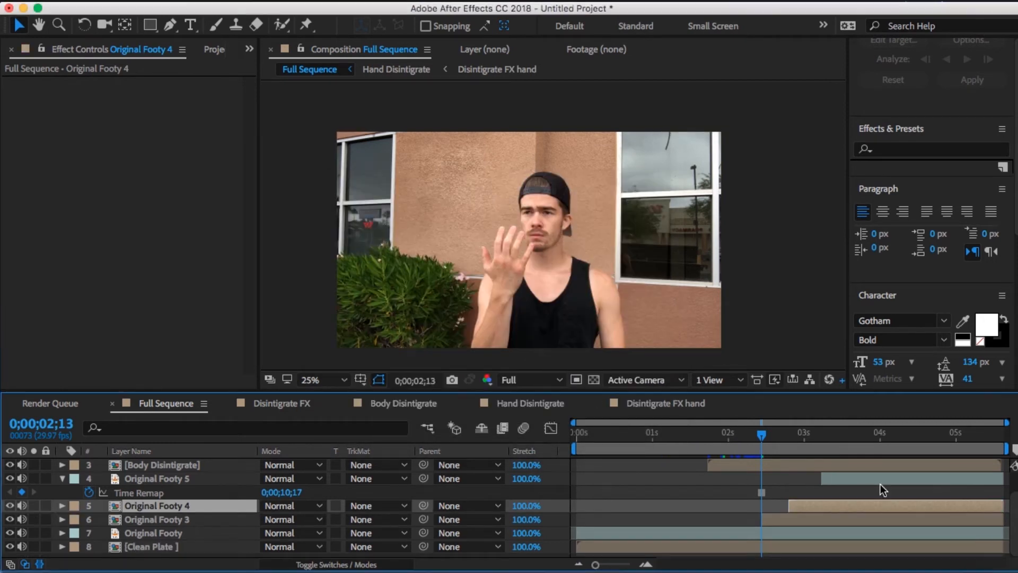
right_click(880, 484)
mouse_move(819, 567)
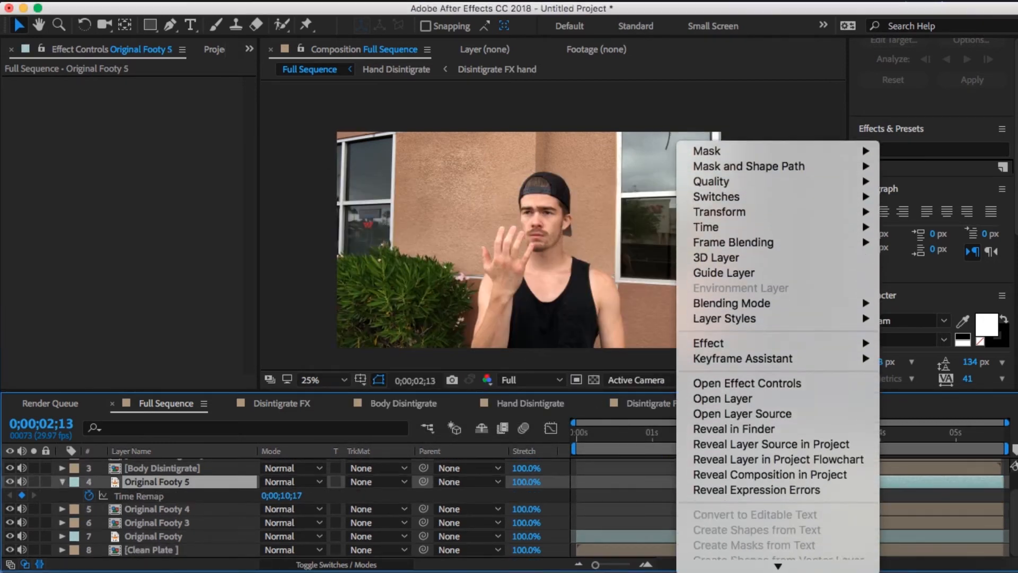
left_click(768, 502)
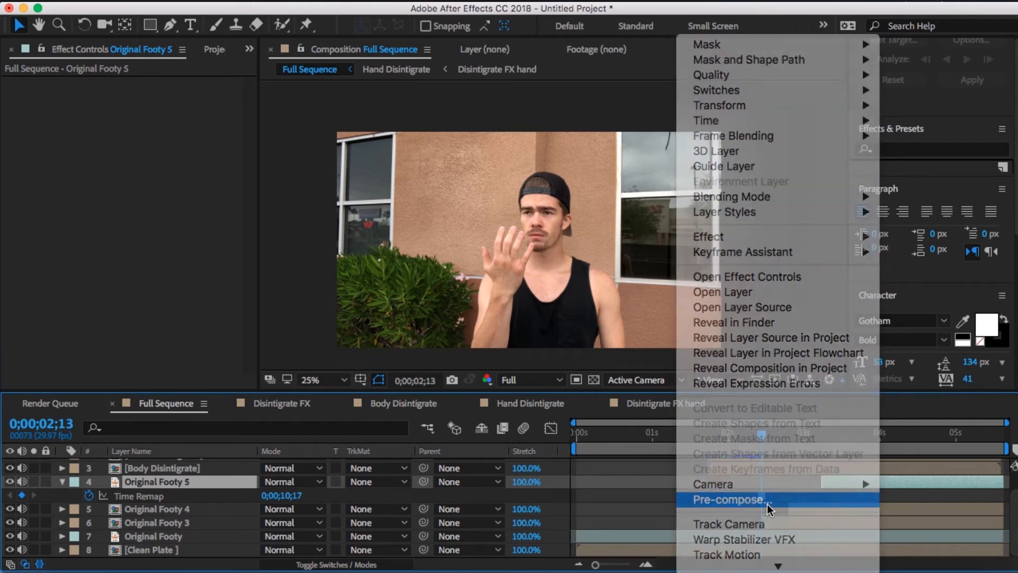
left_click(643, 402)
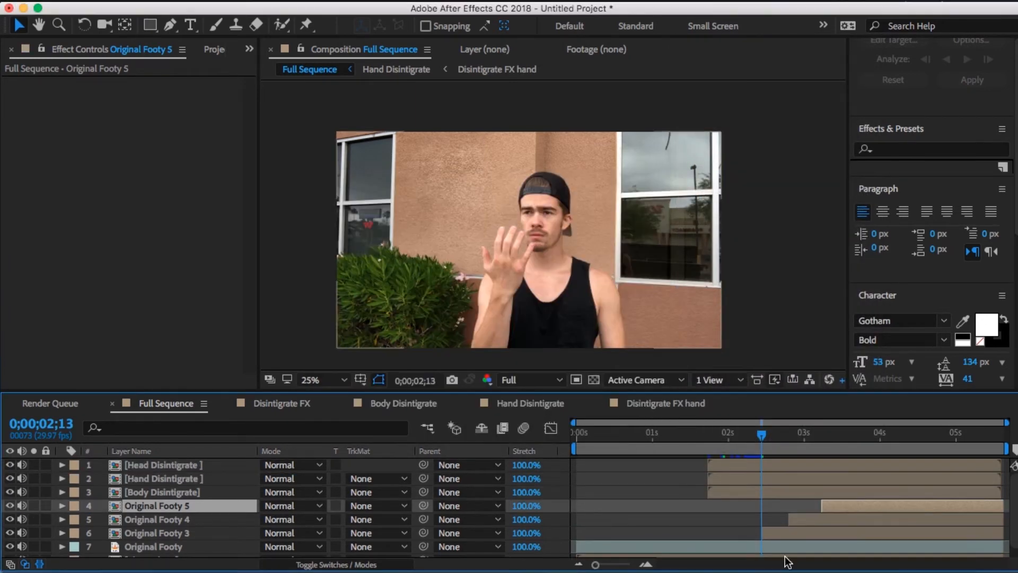
- Rename the Original Footy 3 layer to particle burst 1
left_click(167, 533)
right_click(168, 534)
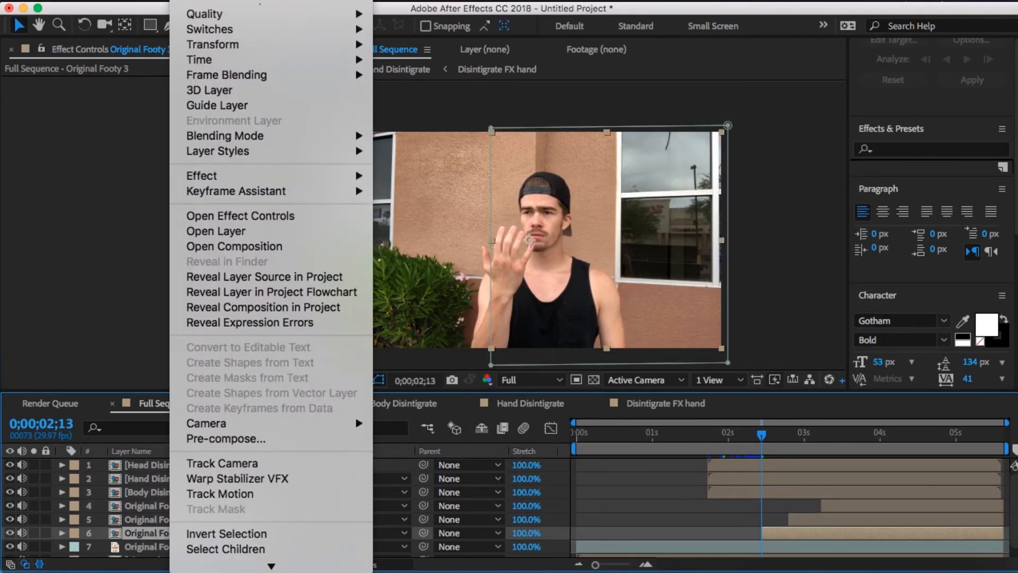
left_click(219, 567)
type("p")
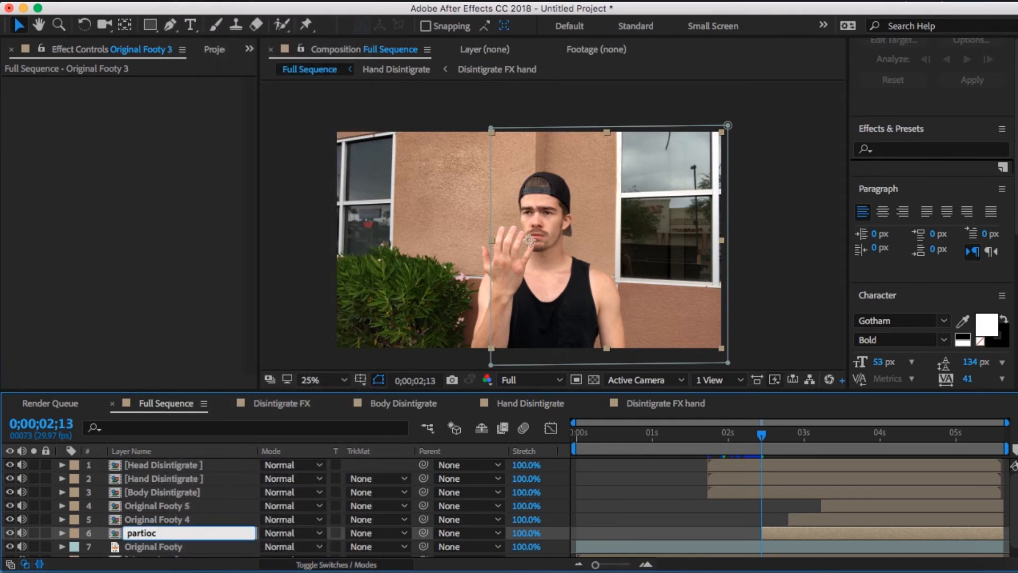
type("artioc")
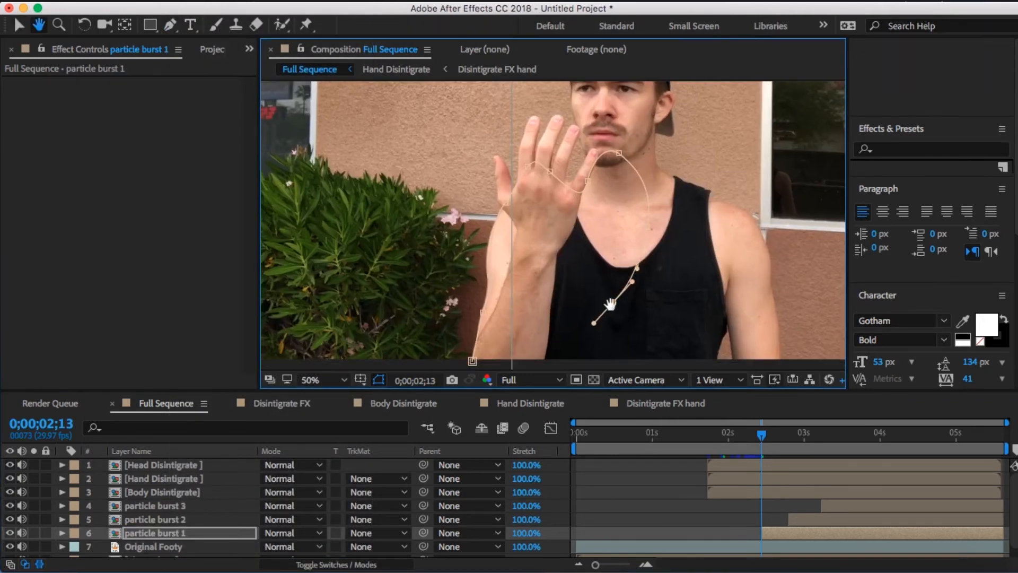
- Draw a closed mask around the raised arm and the adjacent part of the torso on particle burst 1
left_click_drag(610, 304, 610, 212)
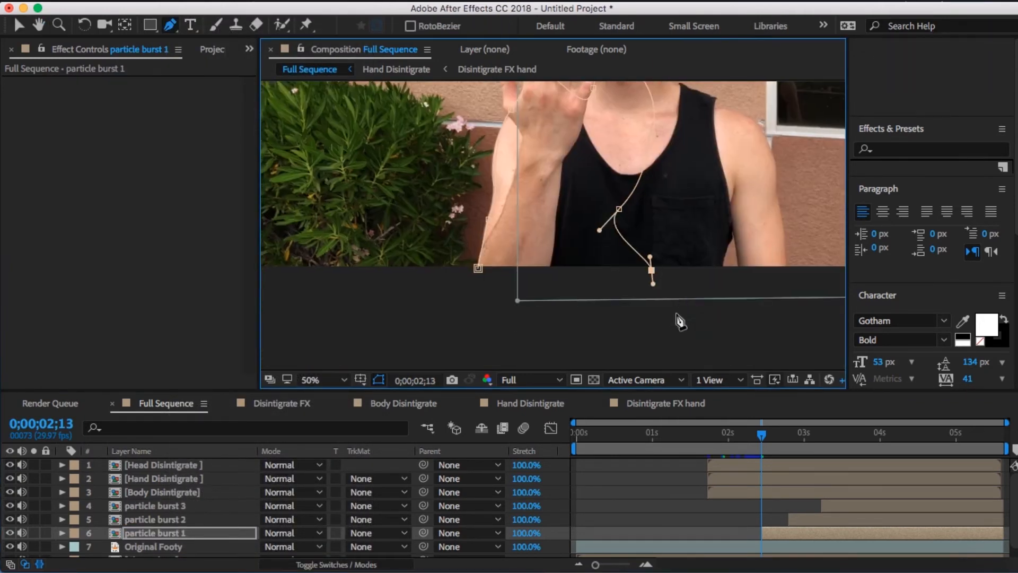
left_click(806, 519)
left_click(774, 529)
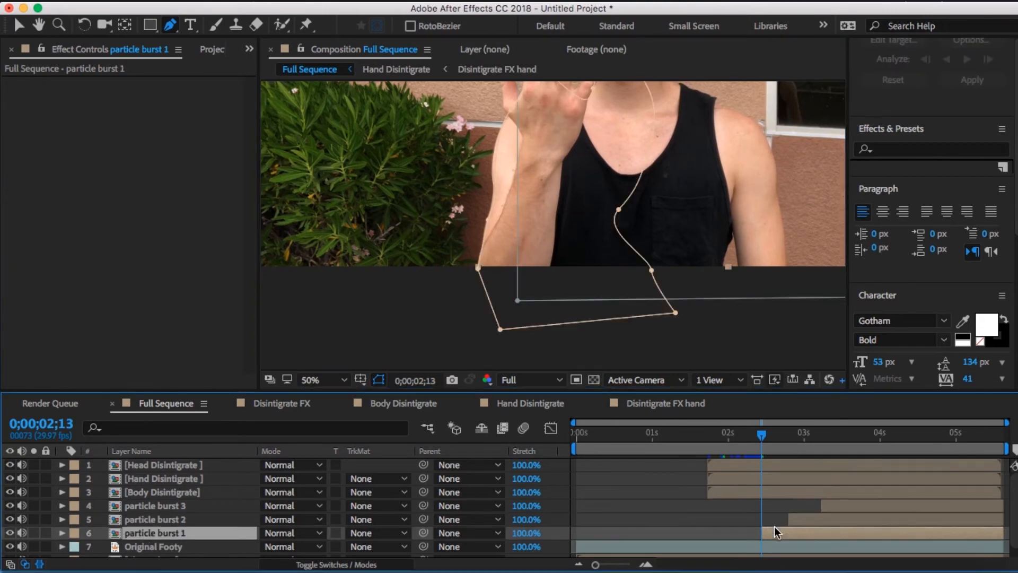
- Delete the old rectangular mask from particle burst 1 and show the Mask Feather of the new one
key("m")
left_click_drag(431, 196, 493, 275)
left_click(146, 511)
key("Delete")
left_click(157, 511)
key("f")
- Delete the old masks from the other particle burst layers
left_click(165, 482)
key("m")
left_click(149, 496)
key("Delete")
left_click(153, 470)
key("Delete")
key("super+z")
left_click(133, 495)
- Draw a mask around the neck, chest and shoulder on particle burst 2 at 0;00;02;24, with the layer hidden
left_click_drag(784, 433, 788, 444)
left_click_drag(670, 186, 595, 141)
left_click(9, 509)
left_click(574, 331)
left_click_drag(566, 220, 587, 164)
left_click_drag(556, 144, 557, 119)
left_click(607, 281)
left_click_drag(667, 319, 681, 319)
left_click_drag(684, 318, 636, 191)
left_click_drag(651, 244, 651, 267)
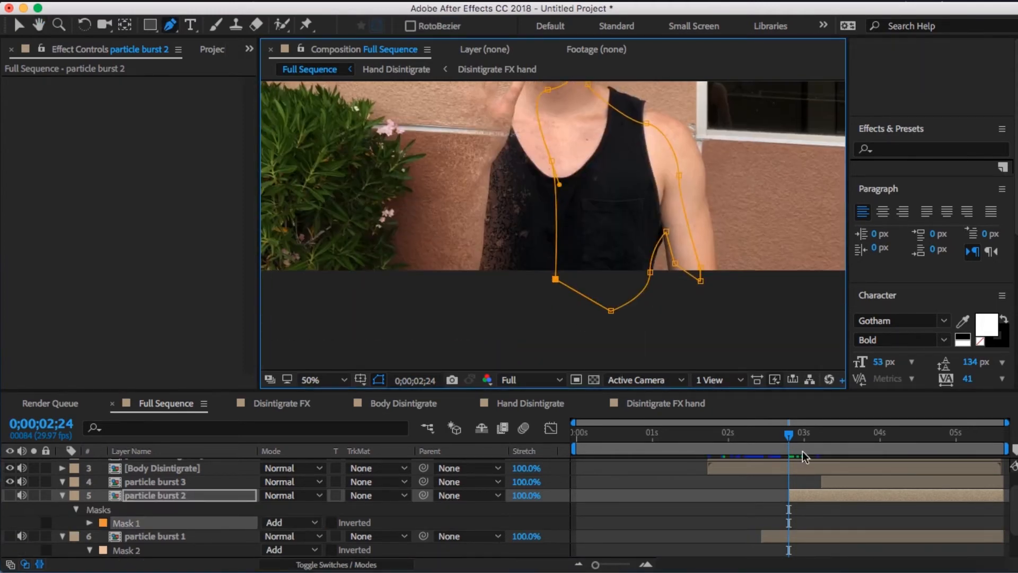
- Mask the remaining shoulder and arm on particle burst 3 at 0;00;03;07
left_click_drag(789, 433, 825, 447)
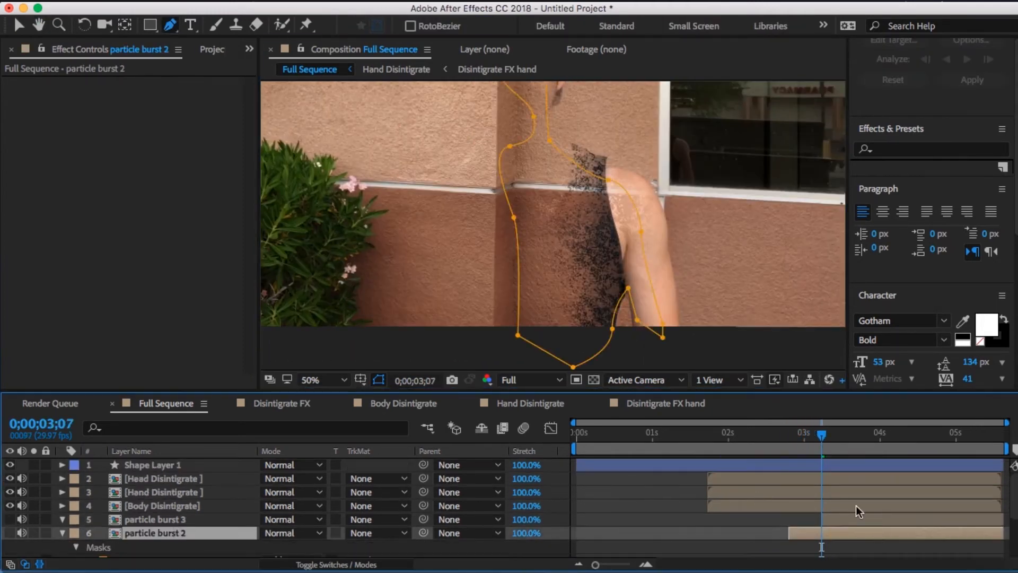
left_click(679, 338)
left_click(641, 331)
- Adjust the Mask Feather of the new masks on the particle burst layers
key("f")
left_click(62, 506)
left_click(155, 520)
key("f")
left_click(291, 546)
left_click(63, 520)
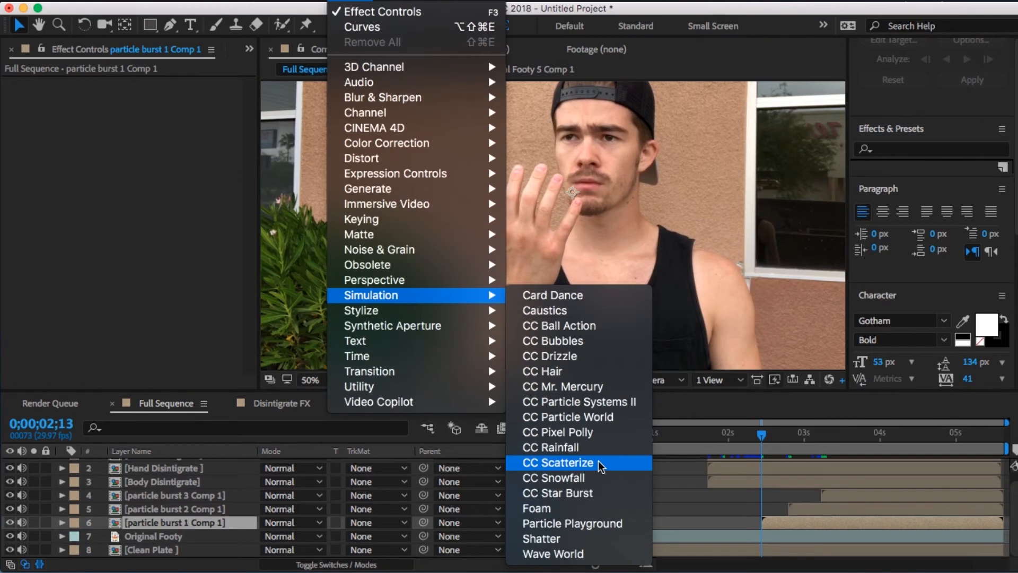
- Apply the CC Pixel Polly simulation effect to the particle burst 1 Comp 1 layer
left_click(582, 433)
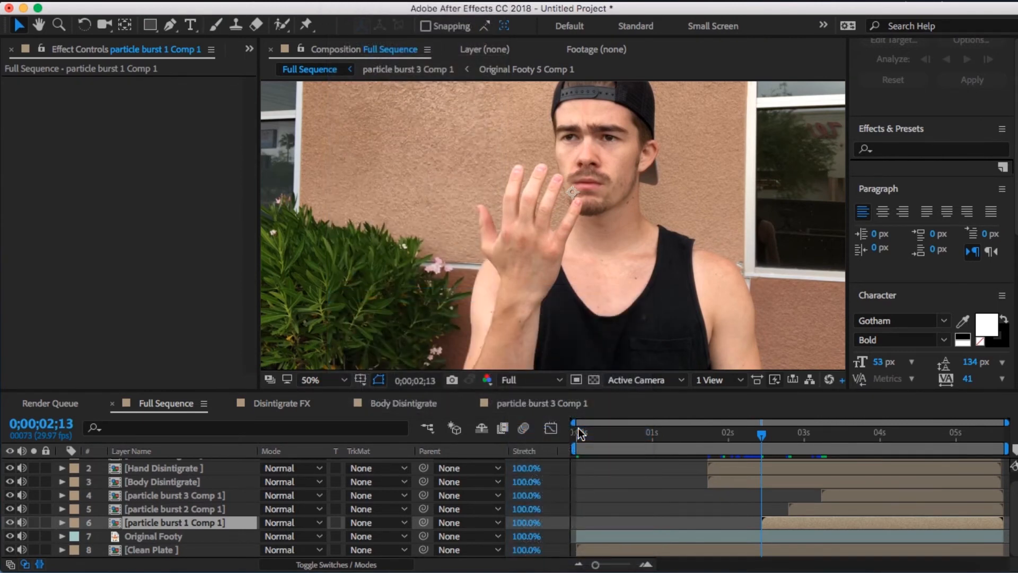
left_click(777, 524)
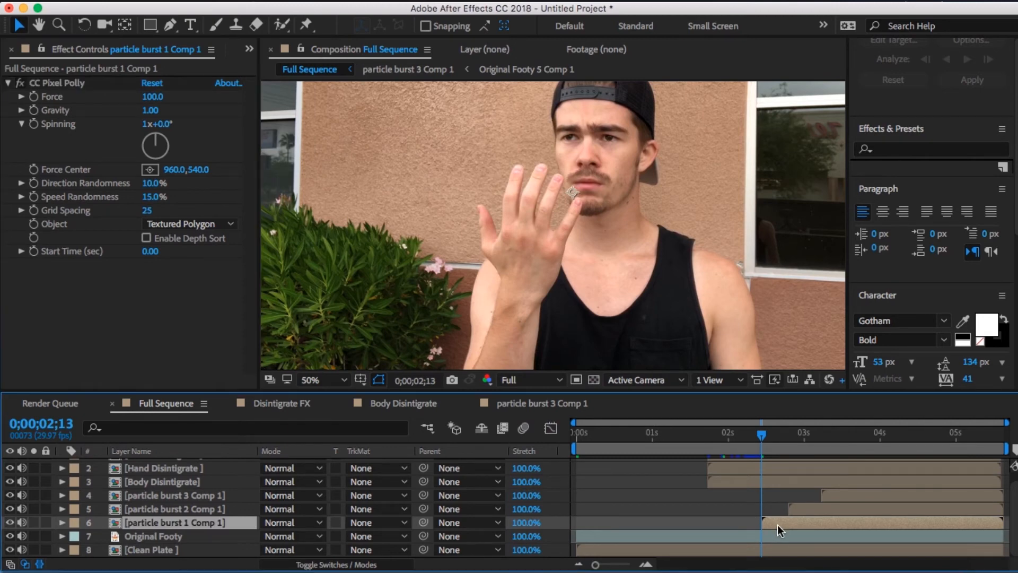
left_click_drag(775, 524, 777, 524)
- Step forward to 0;00;02;16 and compare the frame with particle burst 1 Comp 1 hidden and shown
key("Page_Down")
key("Page_Down")
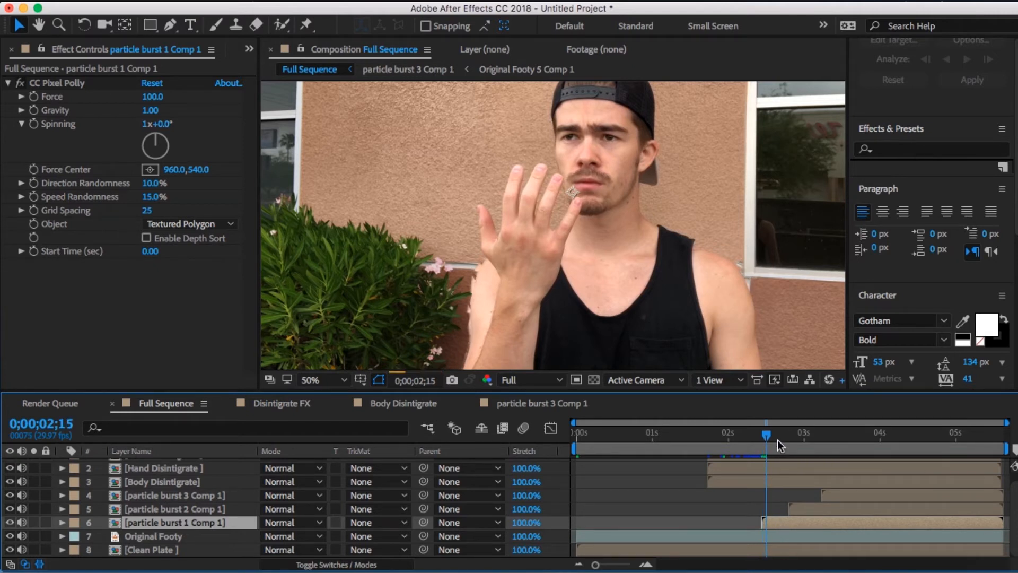
key("Page_Down")
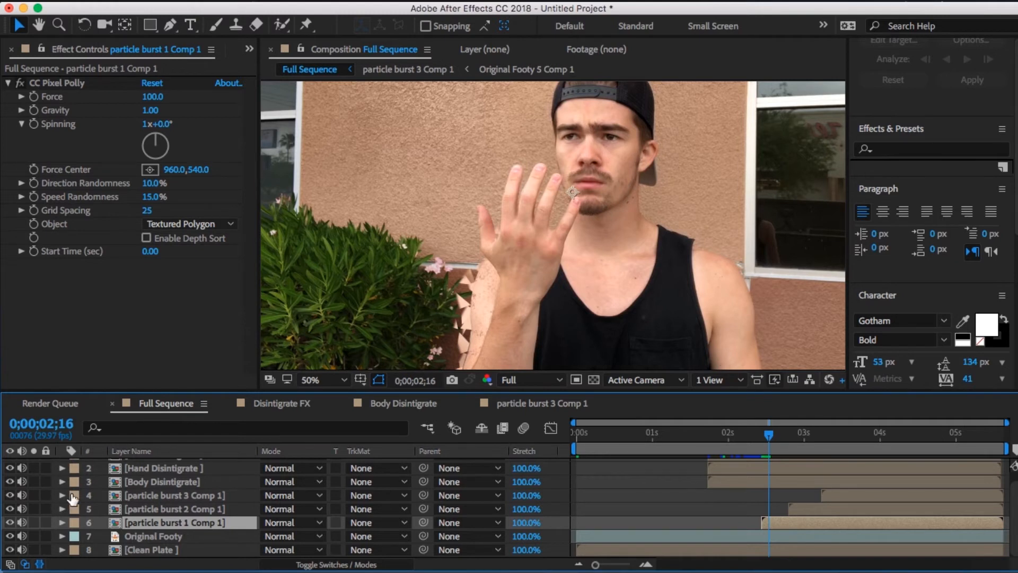
scroll(73, 498, "up", 1)
left_click(10, 532)
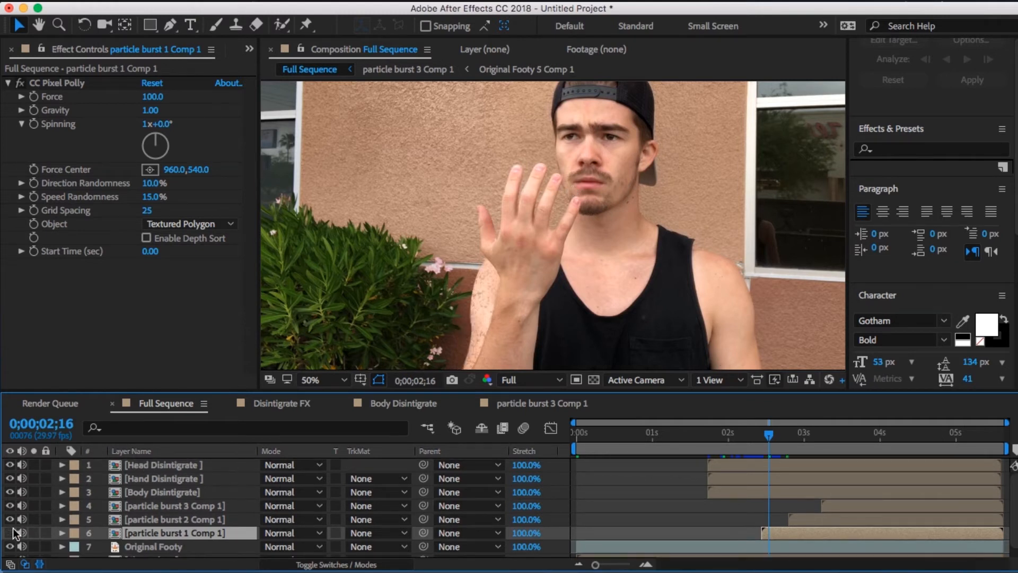
left_click(11, 533)
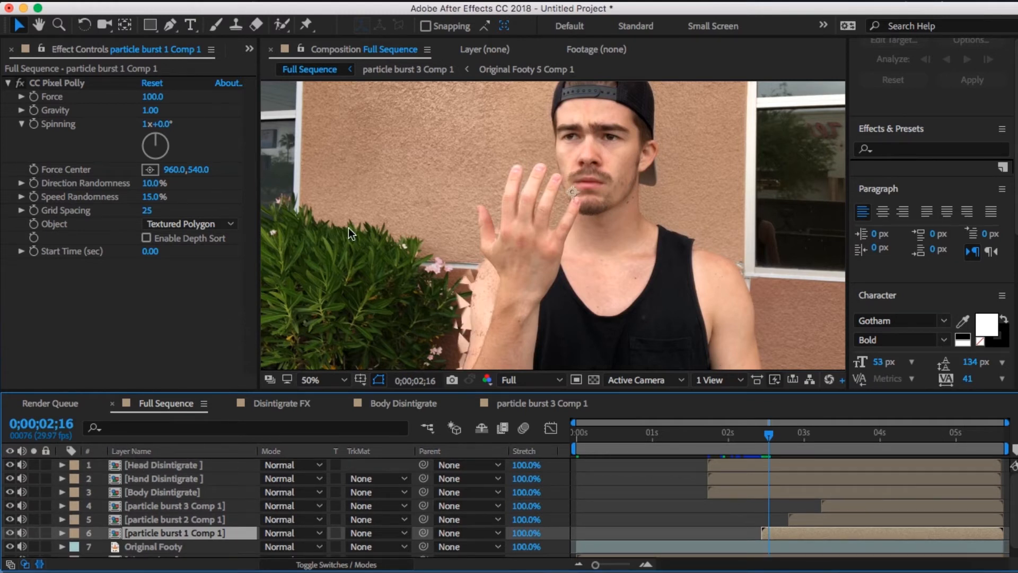
- Try a CC Pixel Polly Force of 50 on particle burst 1 Comp 1 and settle on 40
scroll(337, 234, "down", 3)
left_click(153, 98)
type("50")
key("Return")
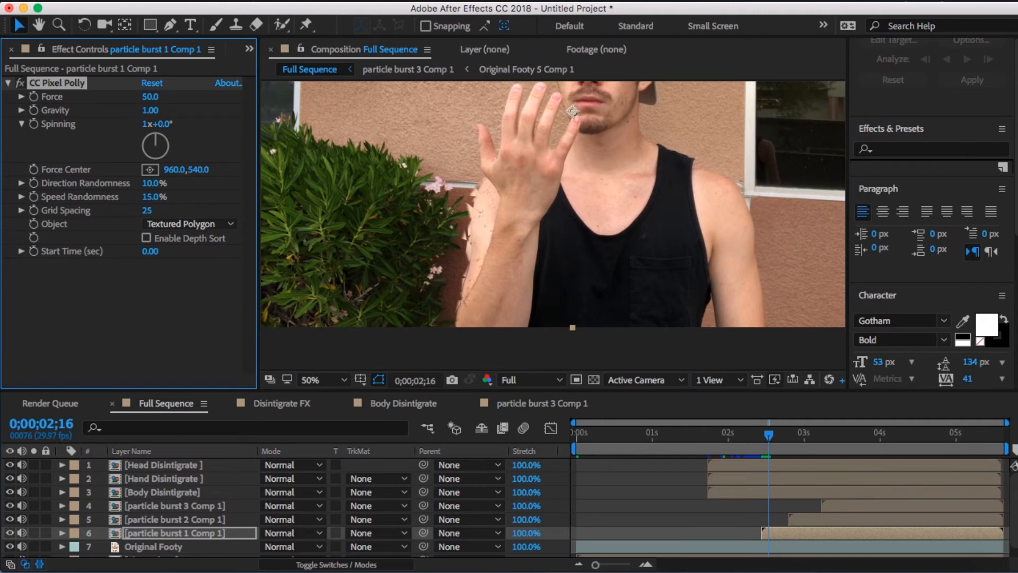
left_click(146, 109)
left_click(150, 96)
type("40")
key("Return")
- Set CC Pixel Polly's Gravity to -0.50 and Grid Spacing to 6
left_click(150, 111)
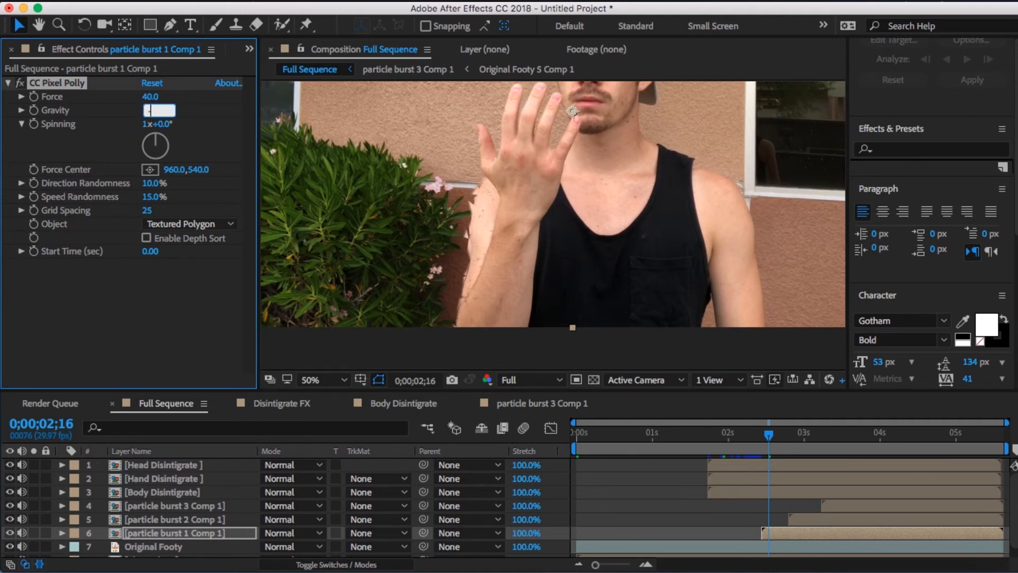
key("Return")
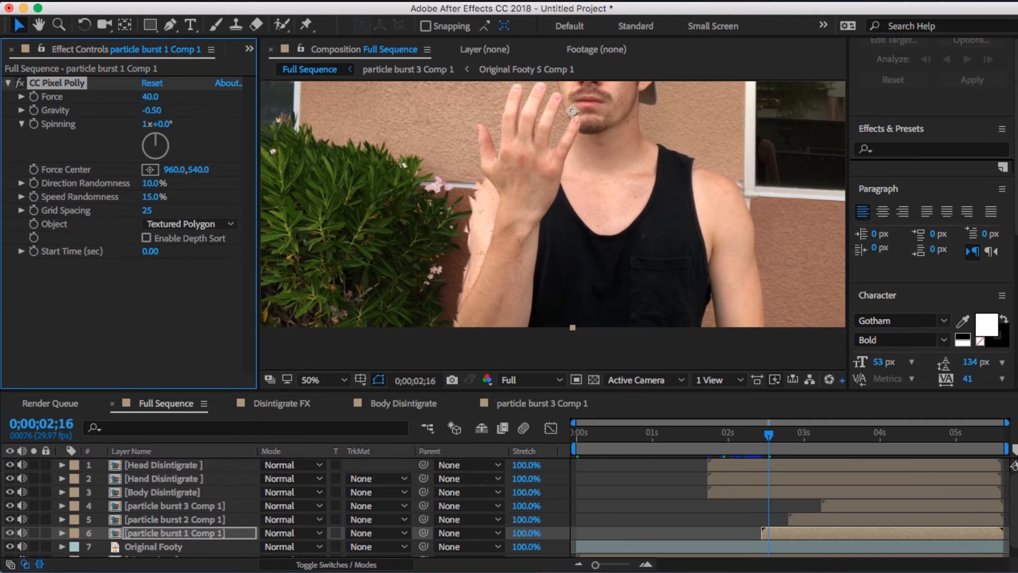
left_click(148, 211)
type("6")
key("Return")
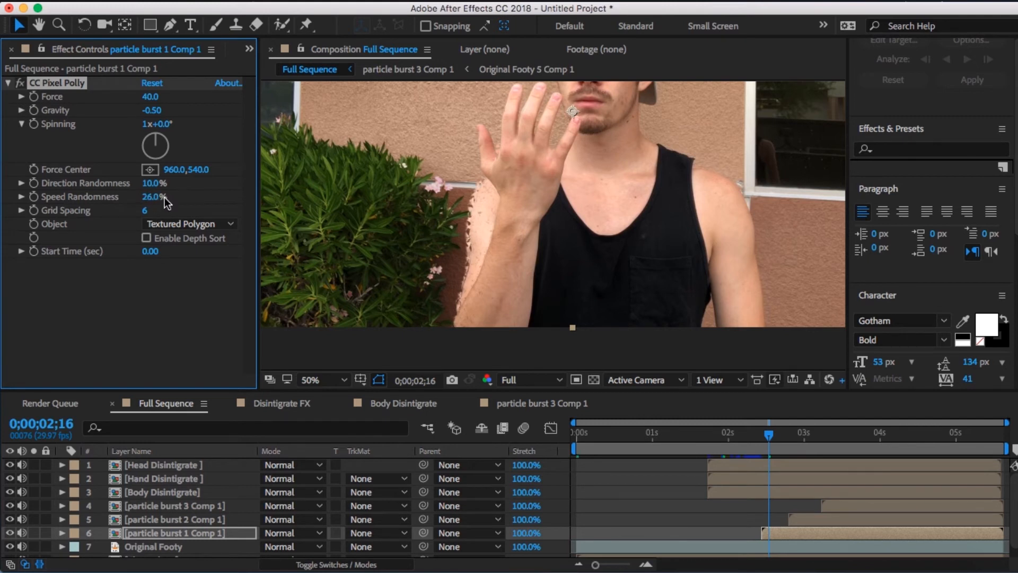
- Set Direction Randomness to 5% and Speed Randomness to 25%, and move the Force Center beyond the lowered arm to about 1584, 942
type("5")
key("Return")
type("25")
key("Return")
left_click_drag(573, 111, 822, 273)
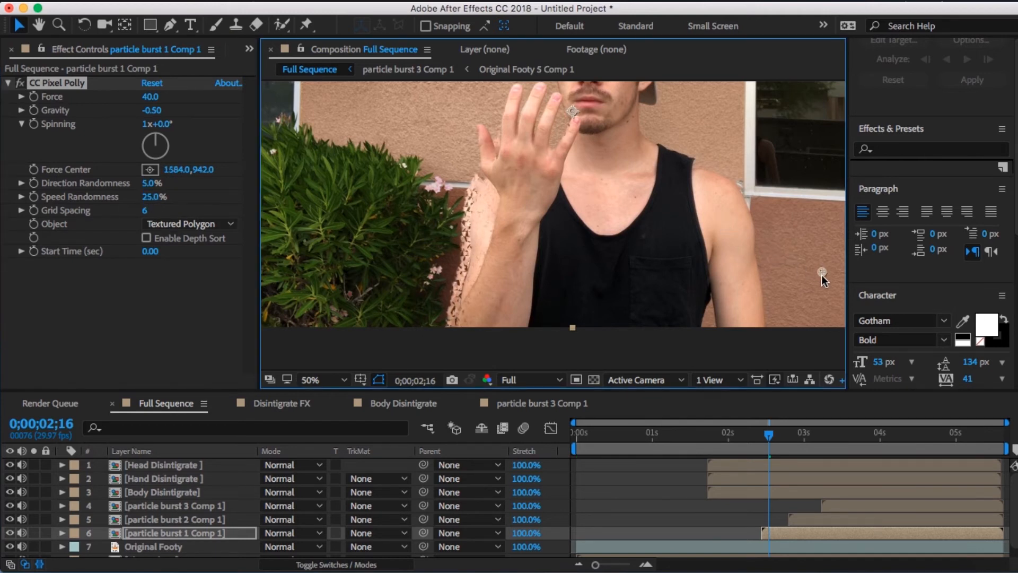
- Move the Force Center onto the raised forearm at about 714, 944 and check the frames from 0;00;02;13 to 0;00;02;18
left_click_drag(657, 277, 472, 276)
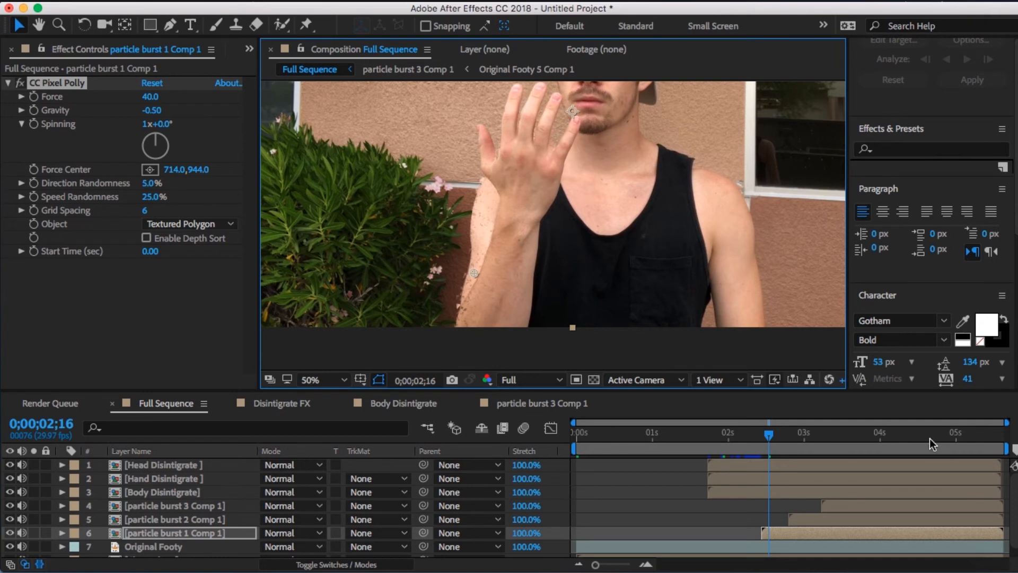
key("Page_Up")
key("Page_Up")
key("Page_Up")
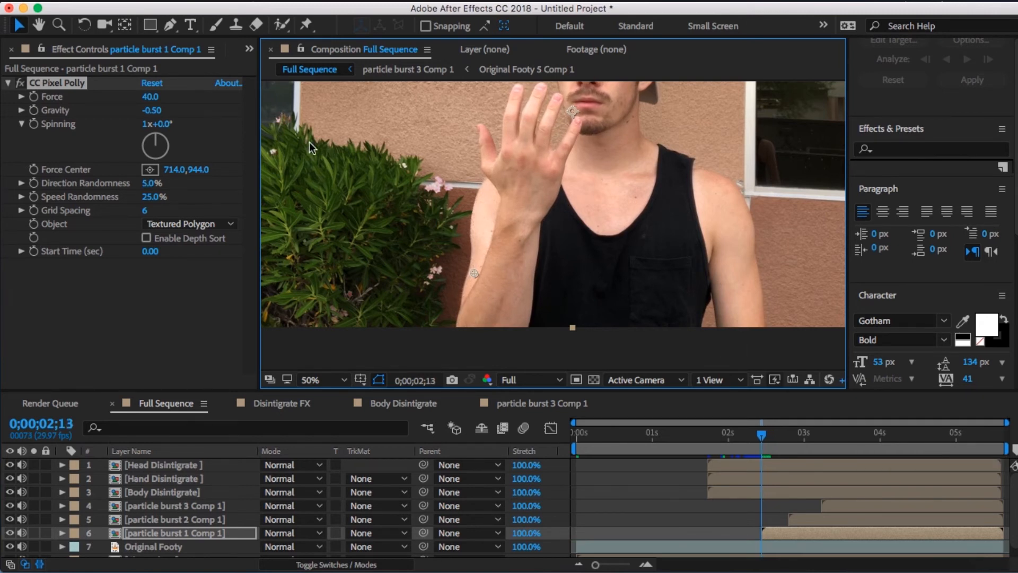
key("Page_Down")
key("Page_Down")
key("Page_Down")
key("Page_Down")
key("Page_Down")
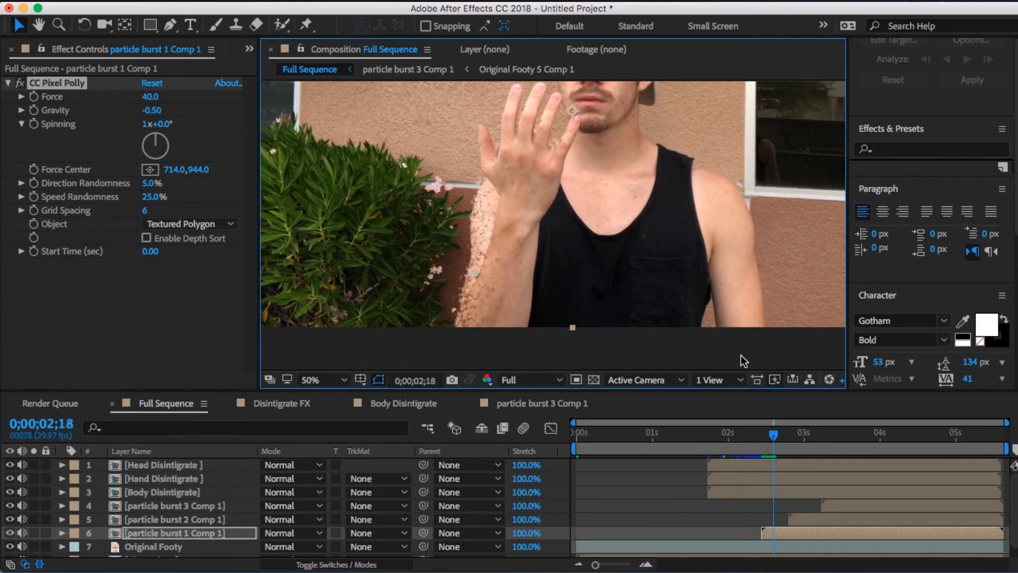
- Start keyframing the Force Center at 0;00;02;18 and move it to about 796, 956 at 0;00;02;21
left_click(36, 170)
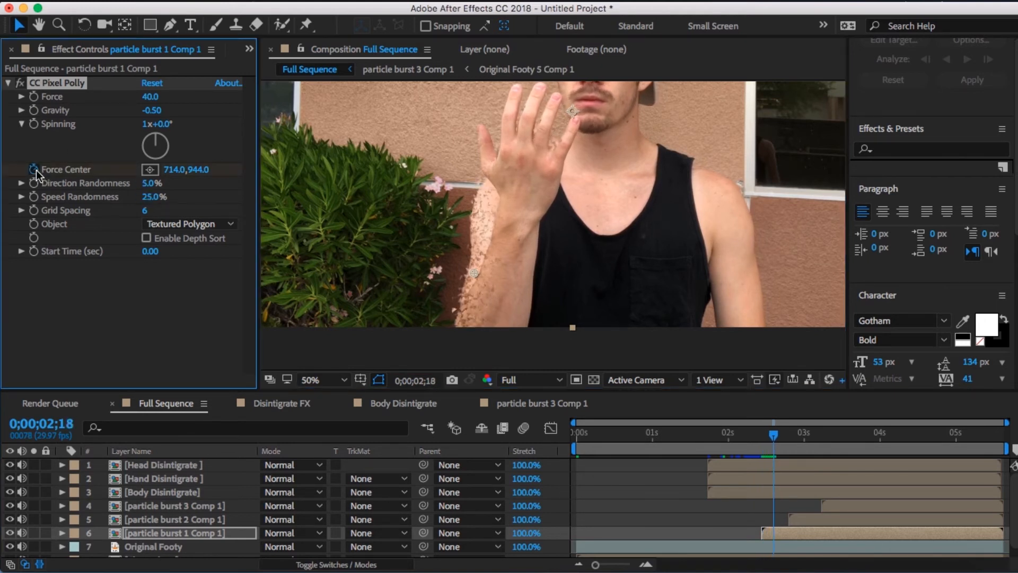
key("Page_Down")
key("Page_Down")
key("Page_Down")
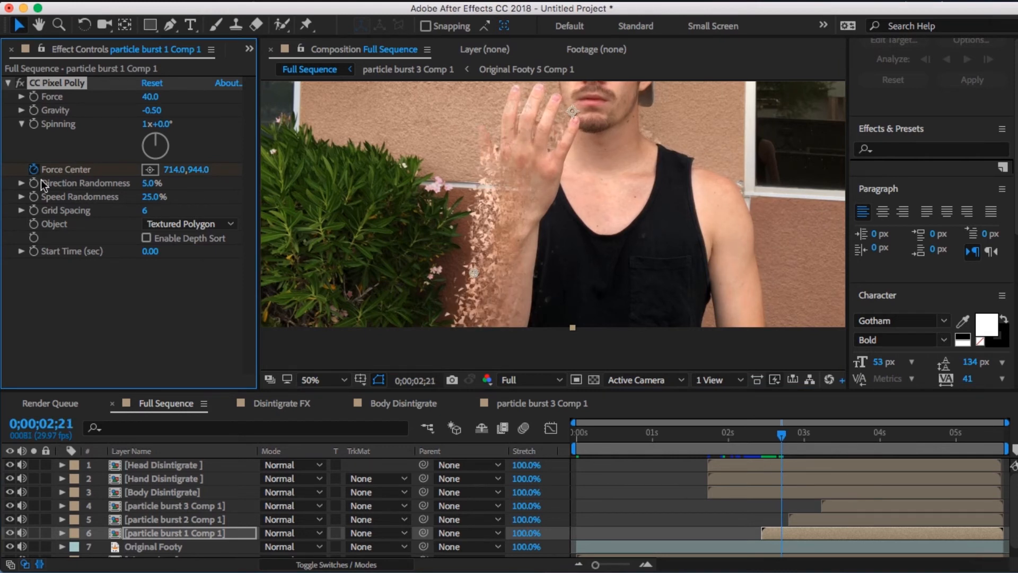
left_click_drag(472, 272, 505, 276)
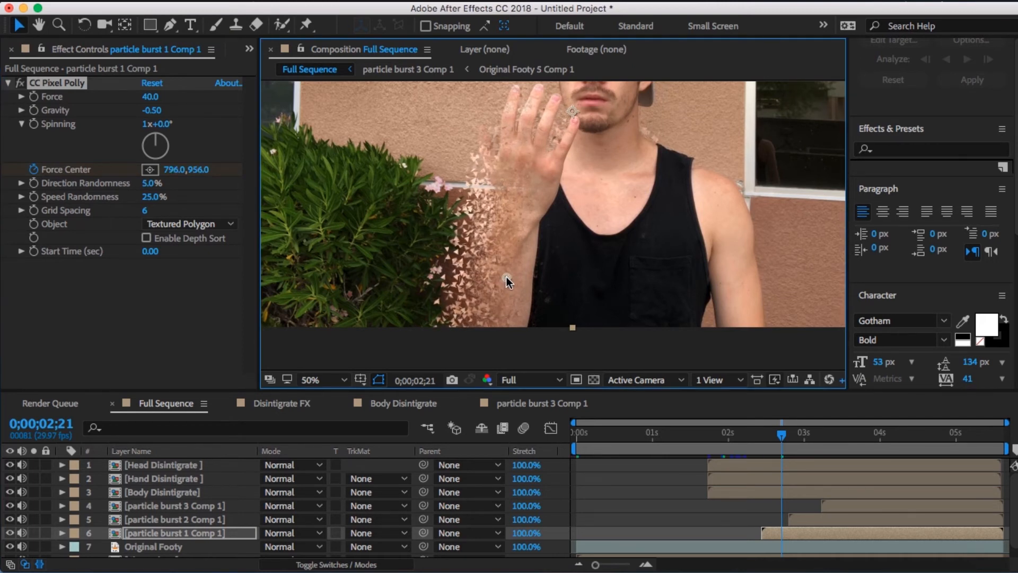
- Shift the second Force Center keyframe to about 0;00;03;25 and set its position to about 1178, 1002
key("u")
left_click(783, 552)
left_click_drag(783, 552, 868, 552)
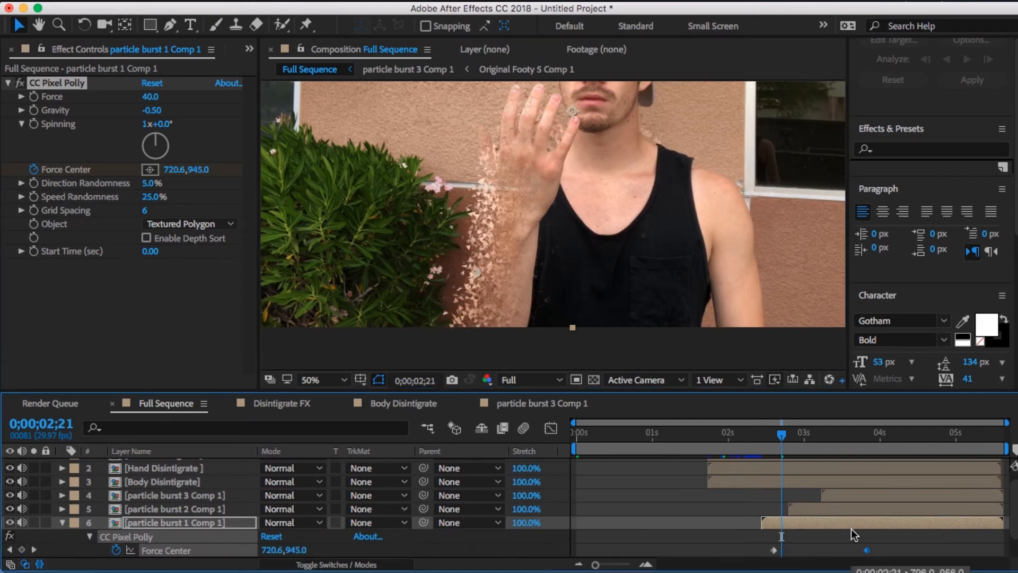
left_click_drag(782, 436, 868, 459)
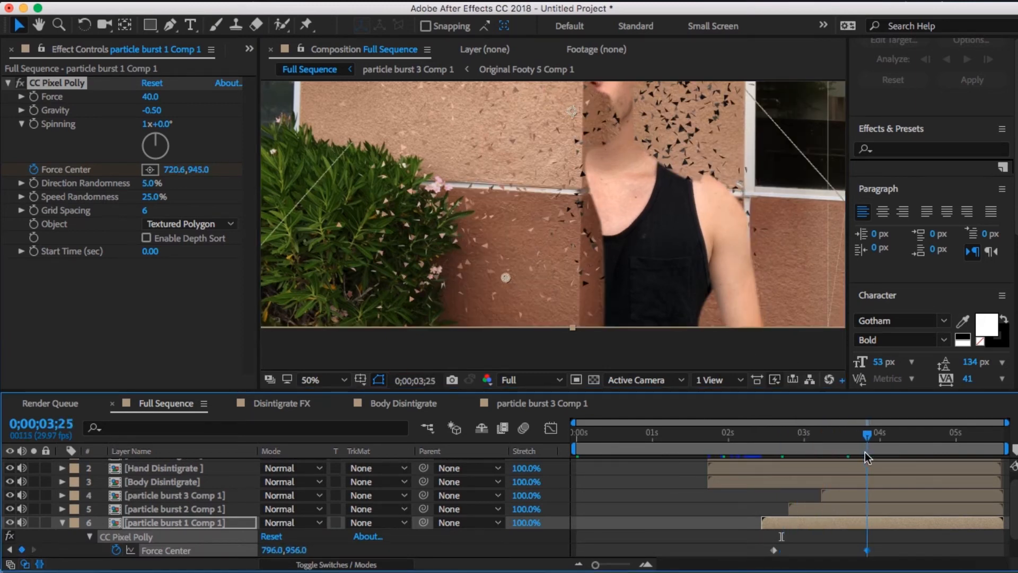
left_click_drag(505, 278, 660, 298)
key("space")
left_click_drag(611, 219, 654, 294)
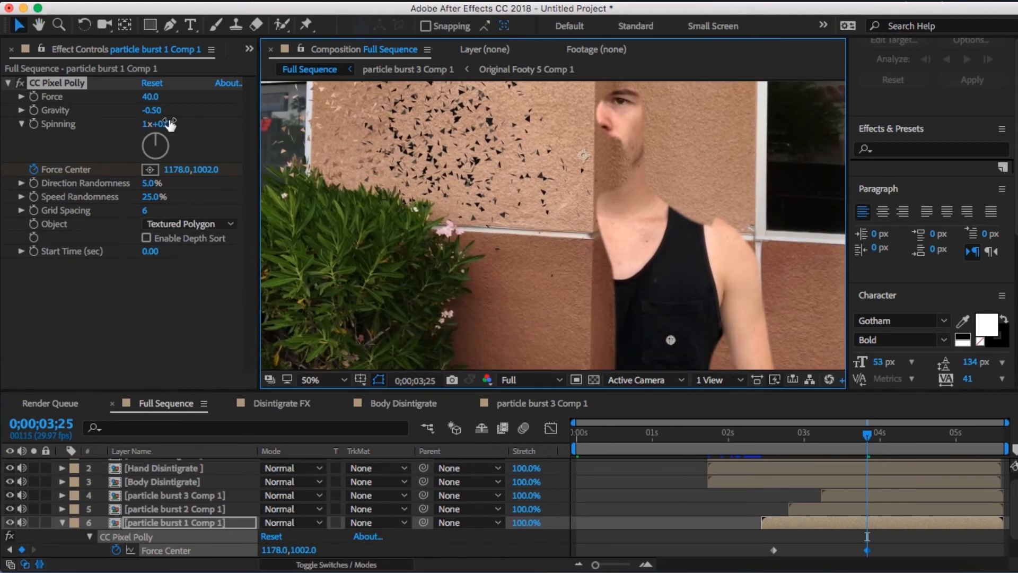
- Add a Force Center keyframe at 0;00;02;24 on particle burst 1 Comp 1, placed on the shirt at about 1085, 969
left_click(816, 437)
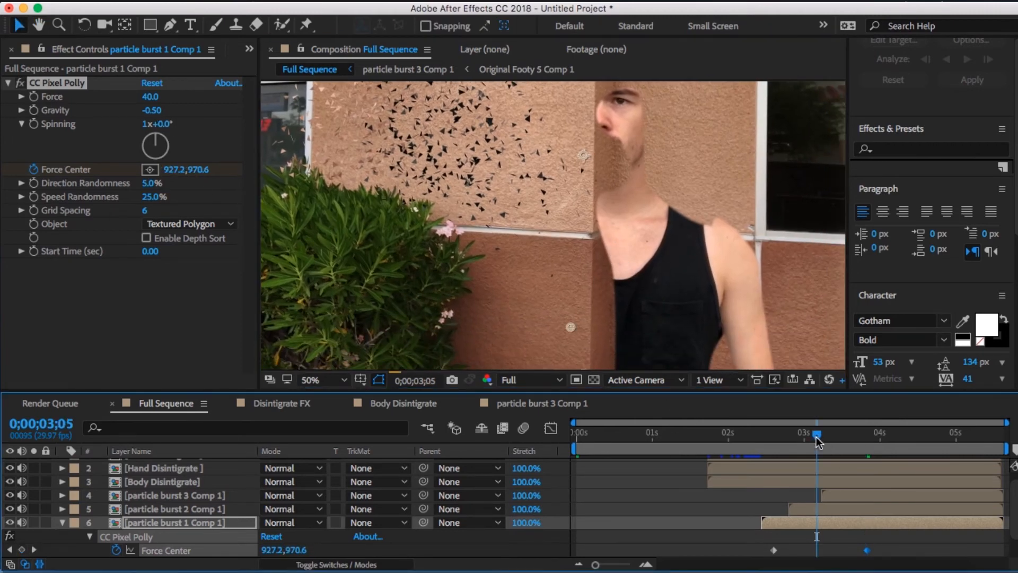
left_click_drag(811, 438, 787, 438)
left_click(793, 437)
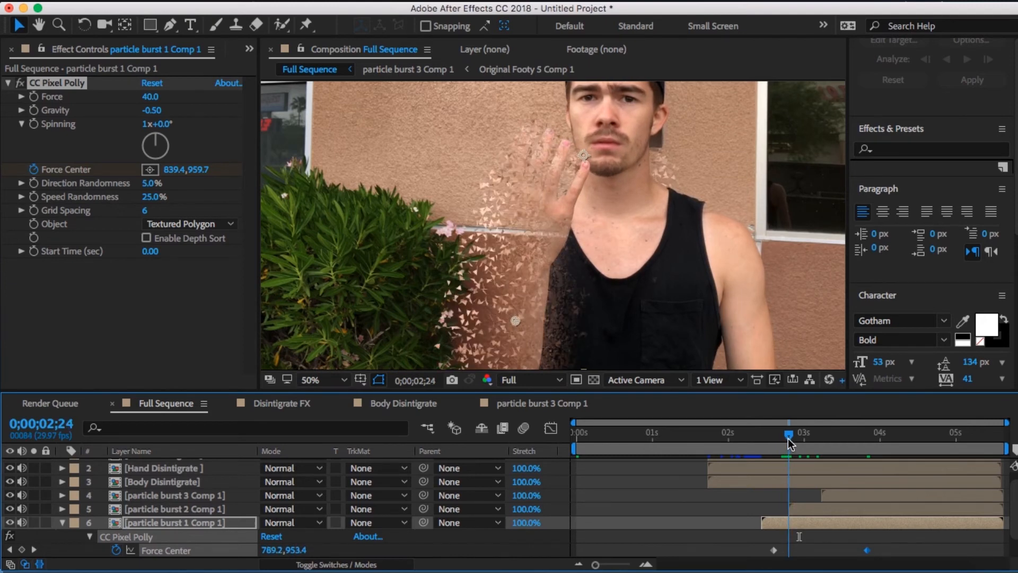
key("h")
left_click_drag(698, 235, 681, 179)
key("v")
left_click_drag(501, 264, 620, 273)
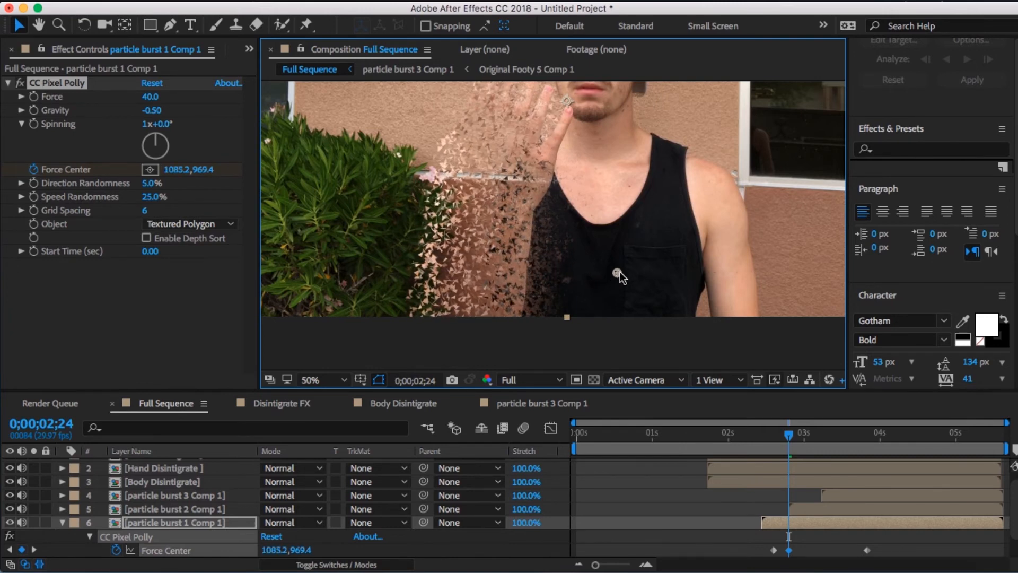
- Copy CC Pixel Polly from particle burst 1 Comp 1 onto particle burst 2 Comp 1 at 0;00;02;24
key("space")
left_click_drag(619, 206, 616, 237)
key("comma")
key("Page_Down")
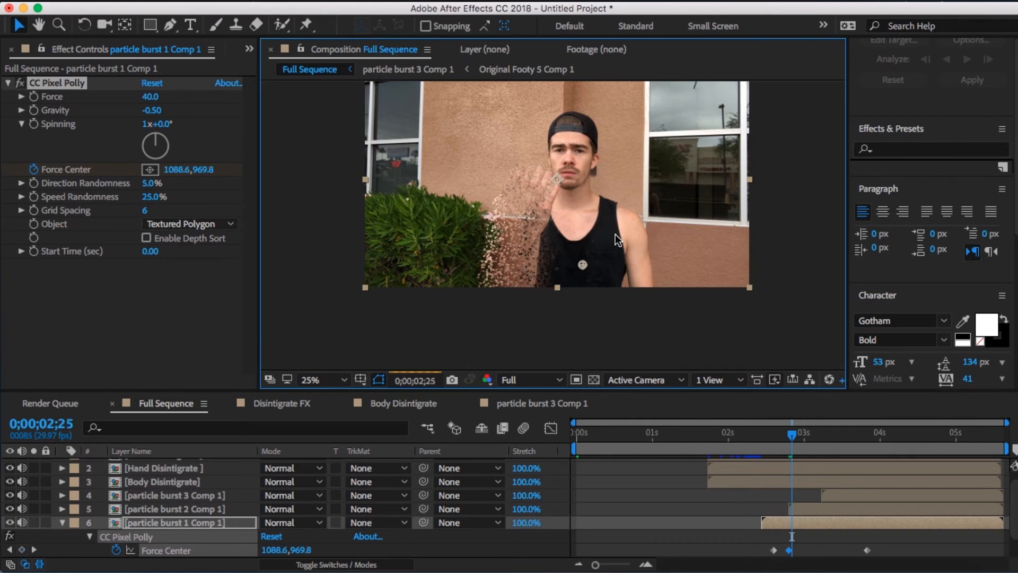
mouse_move(798, 434)
left_mouse_down()
mouse_move(819, 443)
mouse_move(788, 437)
left_mouse_up()
left_click(801, 508)
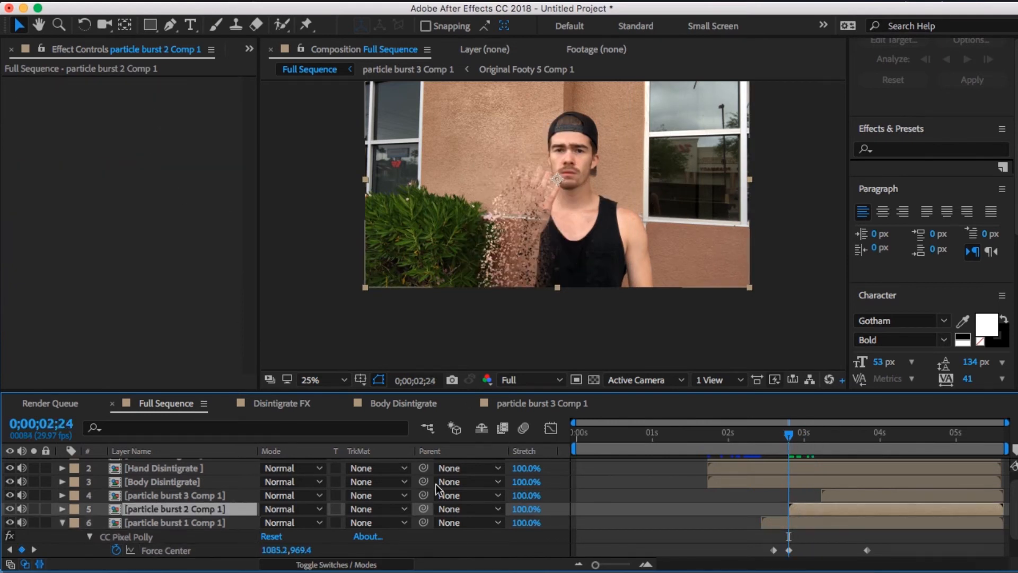
left_click(828, 523)
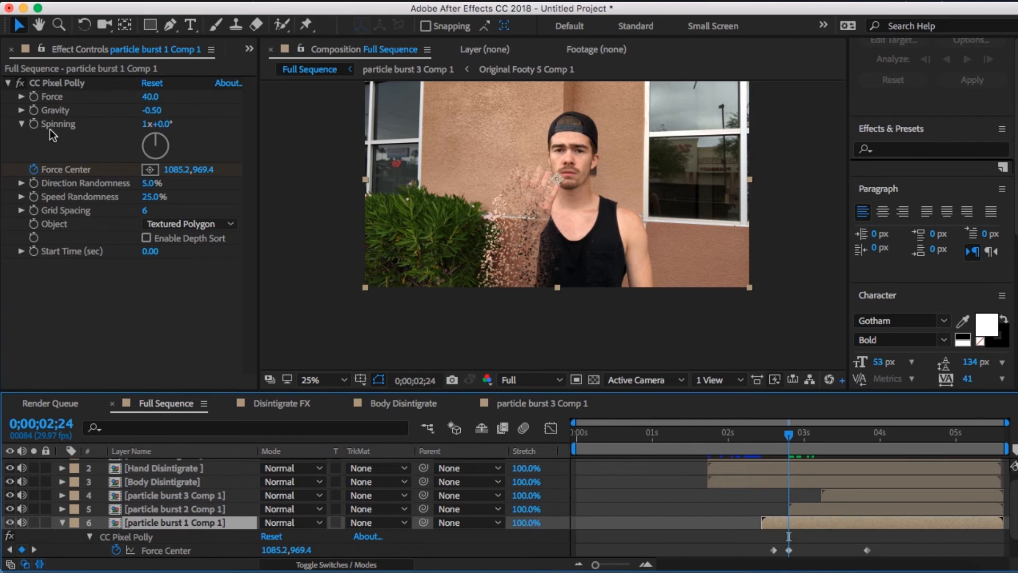
left_click(48, 84)
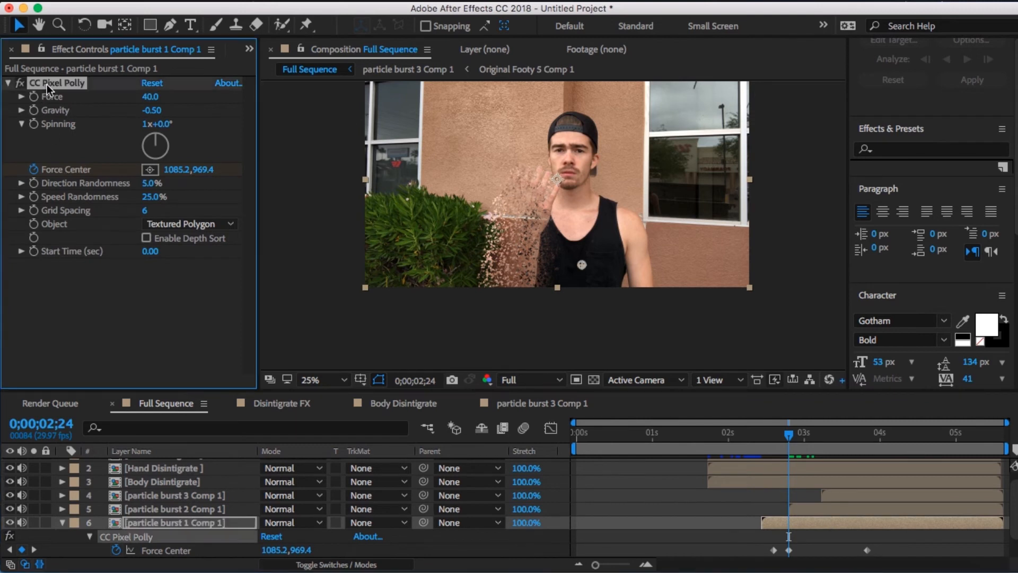
left_click(821, 514)
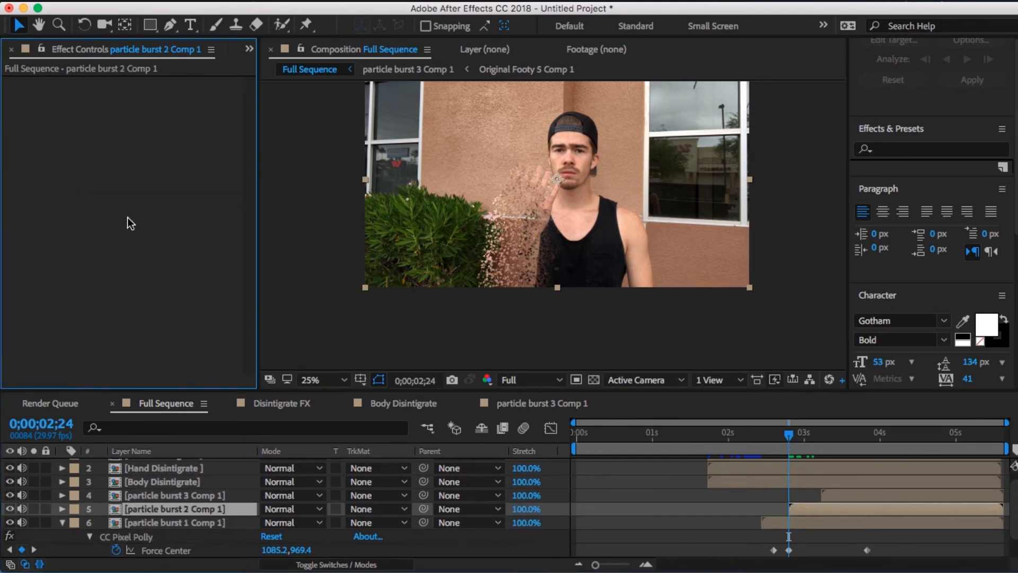
key("super+v")
- Keyframe particle burst 2 Comp 1's Force Center at about 1210, 988 on 0;00;02;24 and about 1720, 1008 on 0;00;02;28
left_click(33, 169)
left_click_drag(504, 262, 607, 269)
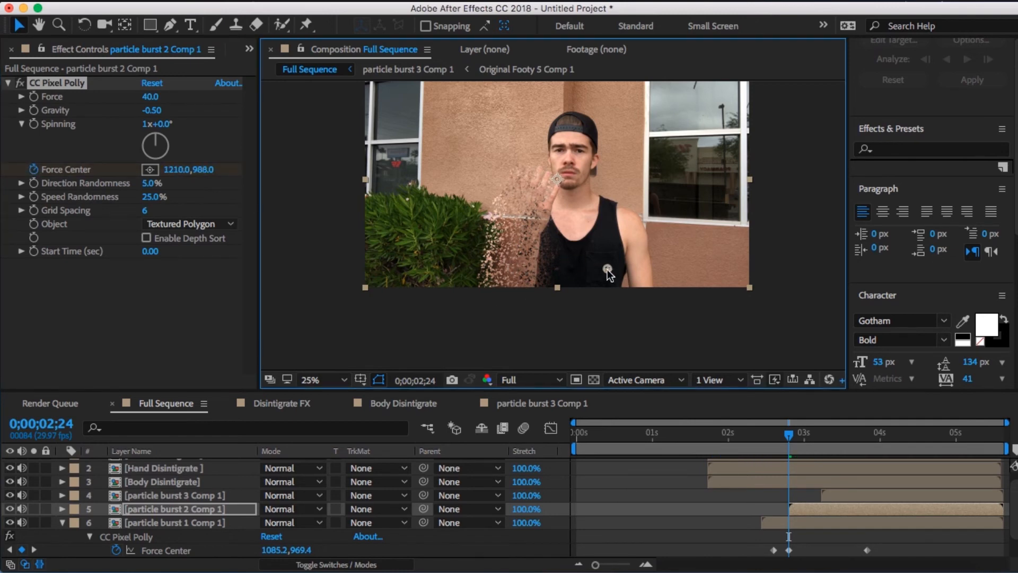
key("period")
key("Page_Down")
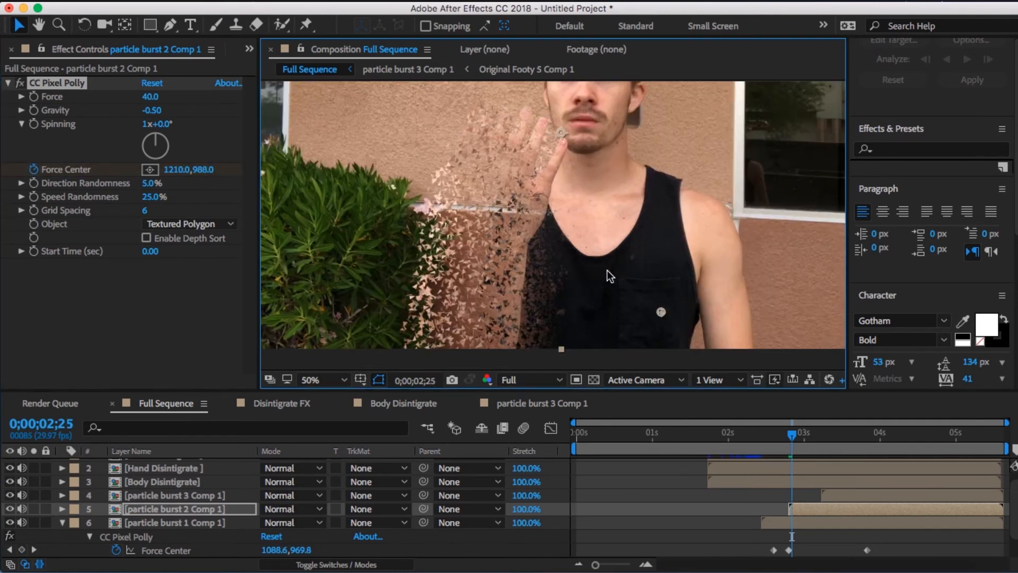
key("Page_Down")
key("Page_Down")
key("Page_Down")
left_click_drag(661, 312, 866, 320)
- Open particle burst 2 Comp 1, inspect the masked body area and return to Full Sequence
double_click(819, 510)
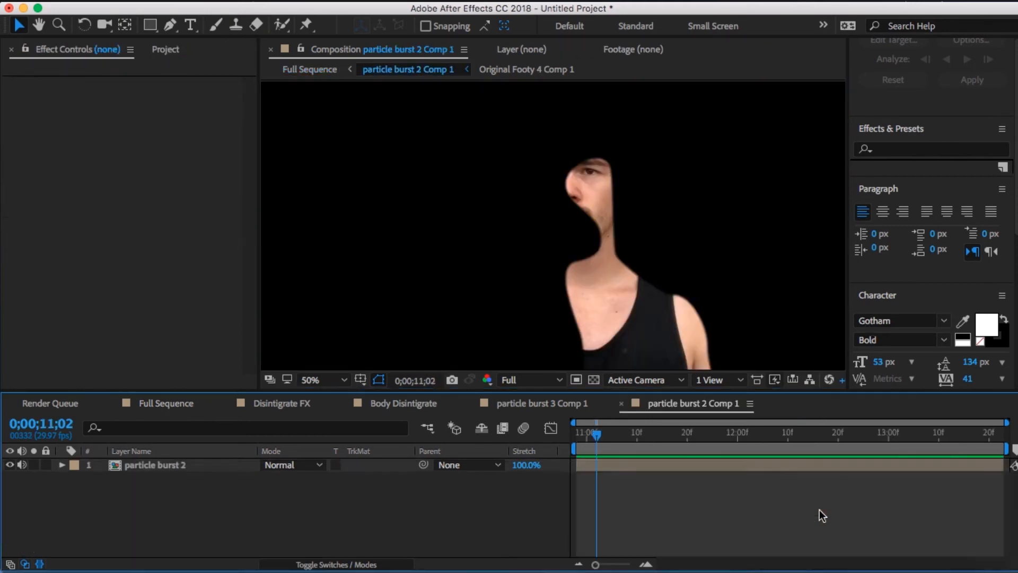
double_click(771, 462)
left_click(773, 404)
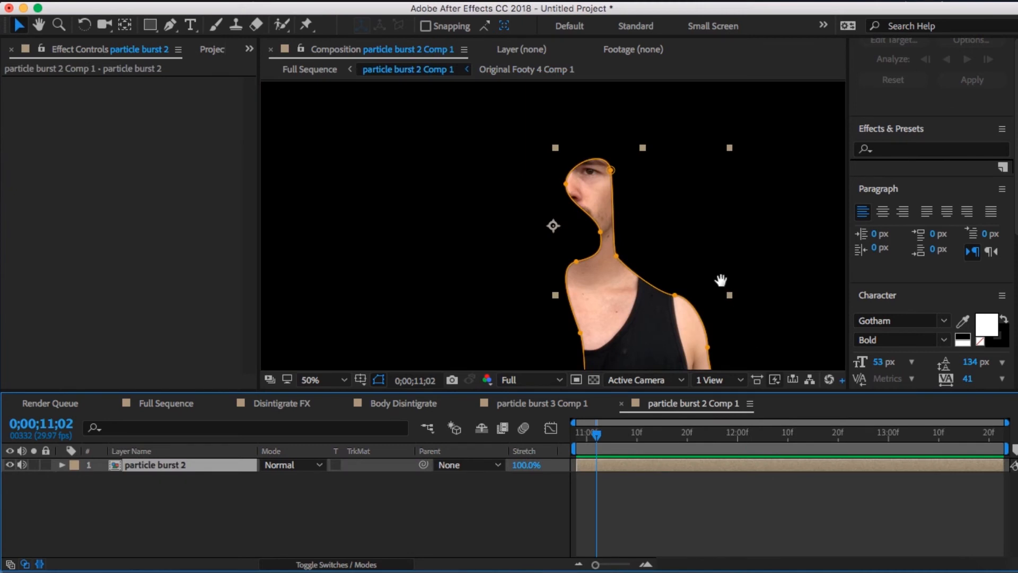
left_click_drag(721, 280, 721, 140)
left_click_drag(693, 271, 682, 260)
left_click_drag(734, 315, 671, 221)
left_click(620, 404)
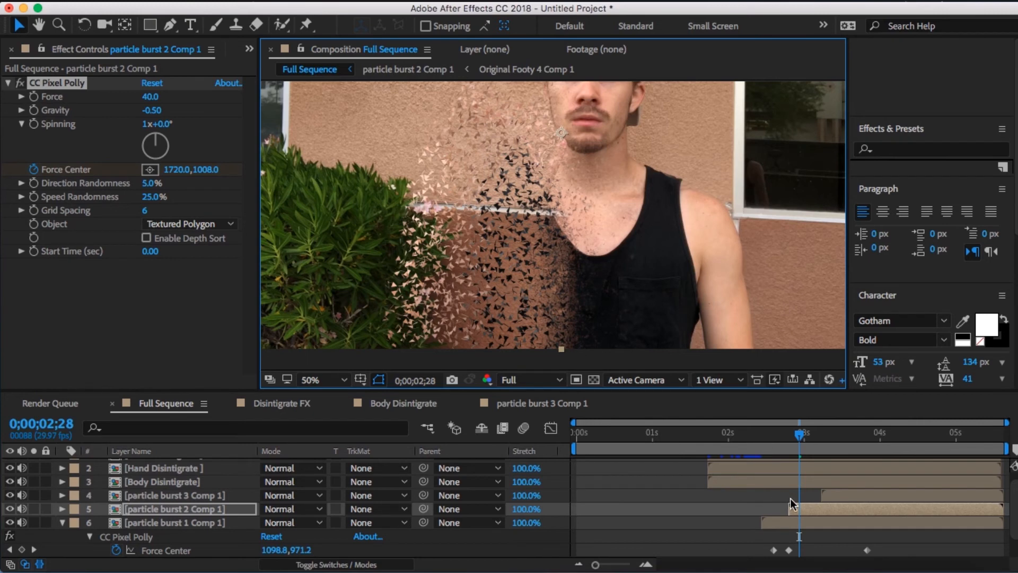
- Trim the start of particle burst 2 Comp 1 to 0;00;02;28 and check the frames up to 0;00;03;02
left_click(790, 507)
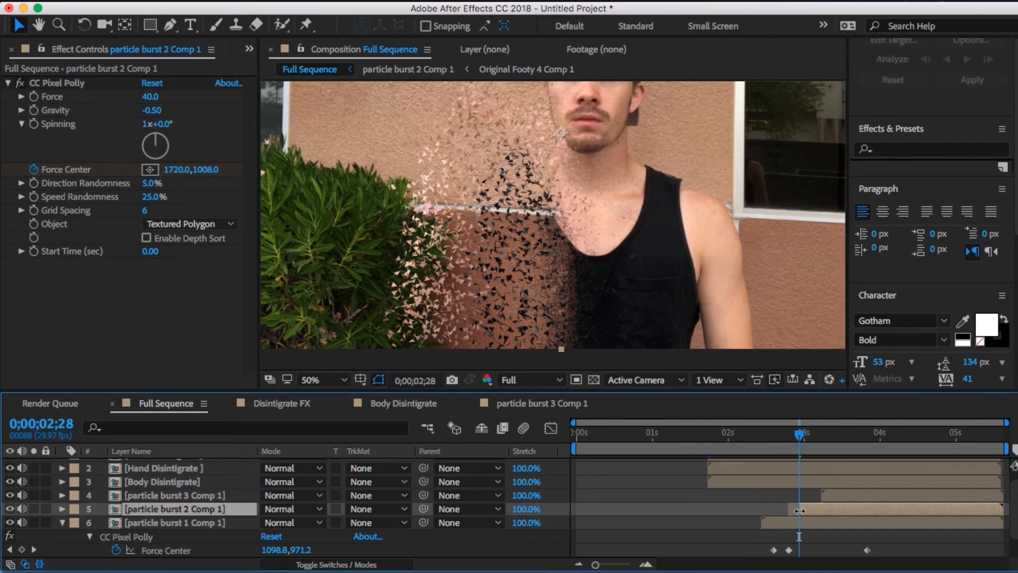
left_click_drag(812, 511, 801, 511)
left_click_drag(672, 159, 676, 216)
key("Page_Down")
key("Page_Down")
key("Page_Down")
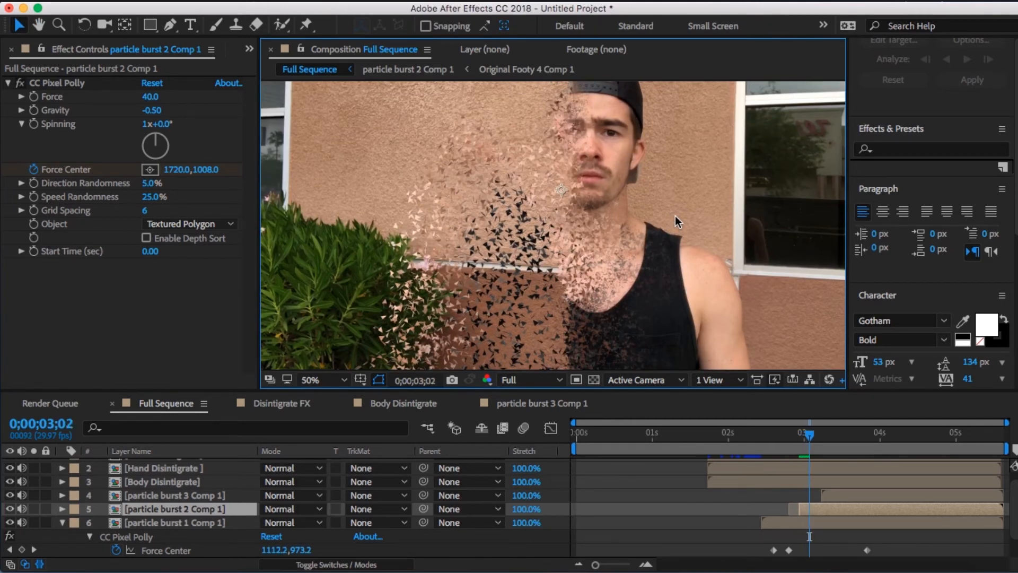
- Add a Force Center keyframe to particle burst 2 Comp 1 at 0;00;03;18, positioned at about 1766, 950
key("Page_Down")
key("u")
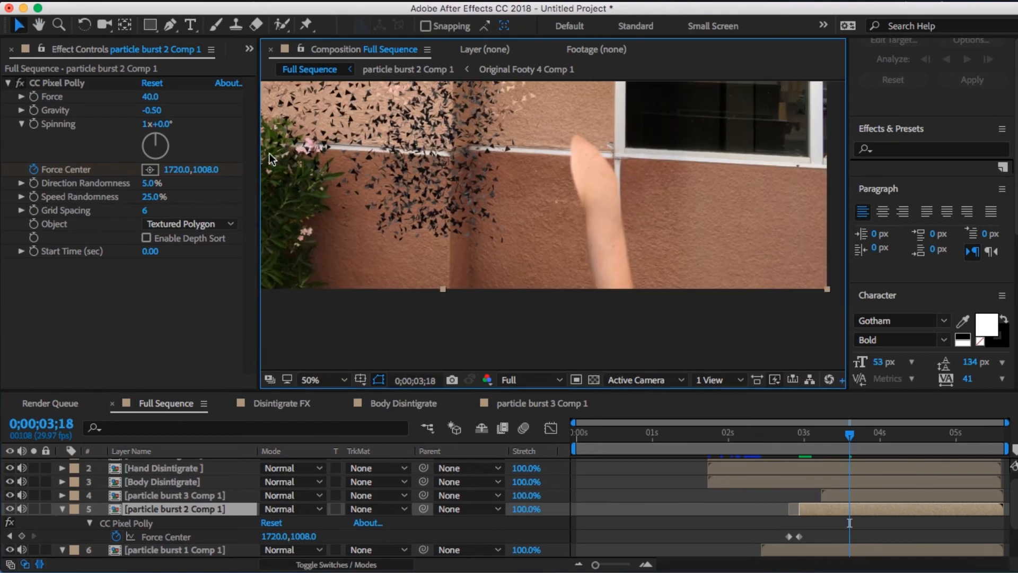
left_click(150, 169)
left_click(691, 227)
left_click_drag(691, 226, 765, 236)
key("space")
left_click_drag(573, 192, 513, 242)
left_click_drag(705, 288, 651, 287)
key("super+z")
key("space")
left_click_drag(503, 192, 672, 312)
key("comma")
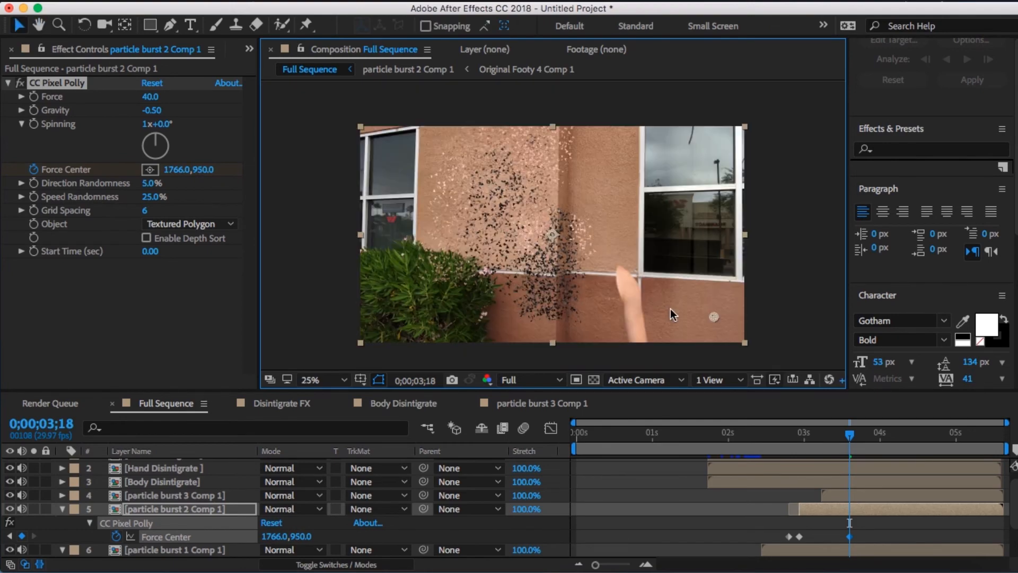
- Paste the copied CC Pixel Polly effect onto particle burst 3 Comp 1 at 0;00;03;07
left_click_drag(848, 437, 814, 440)
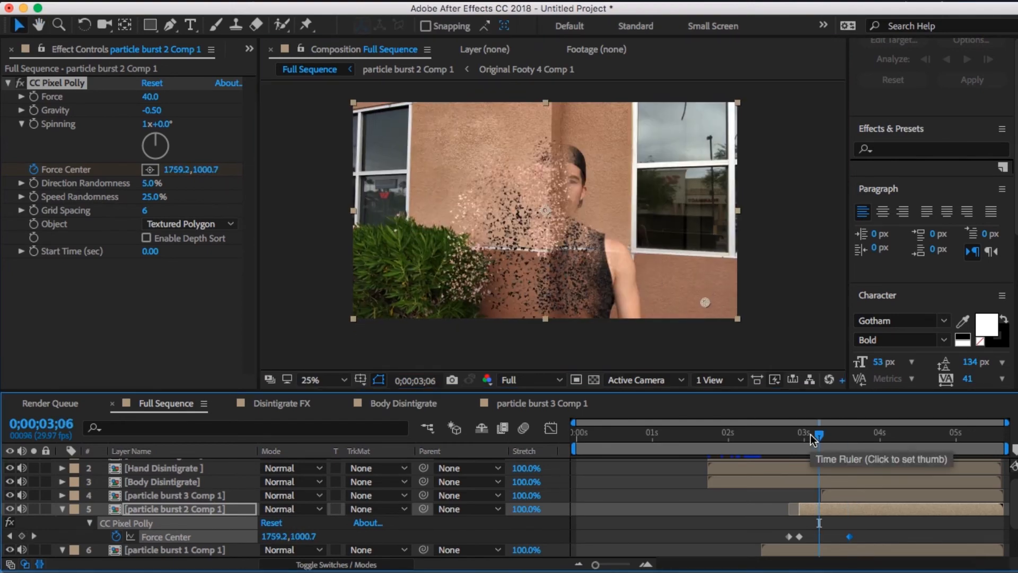
key("period")
key("period")
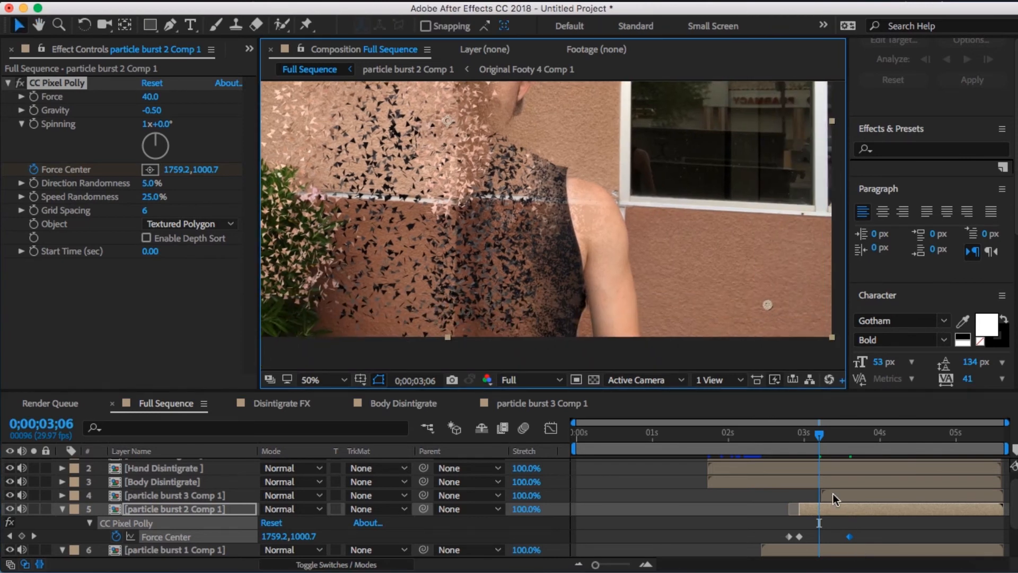
key("Page_Down")
left_click(834, 494)
left_click(202, 190)
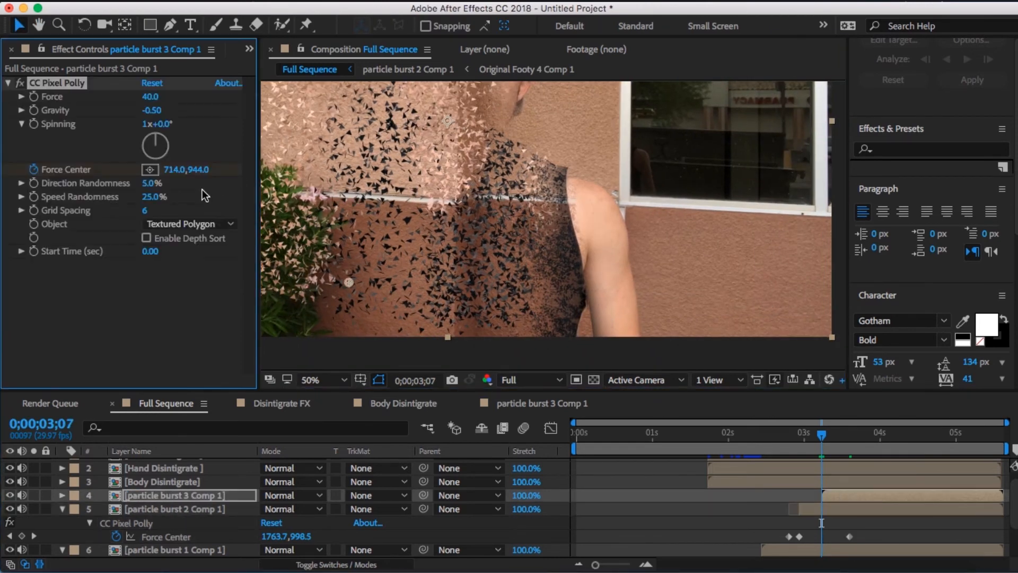
- Keyframe particle burst 3 Comp 1's Force Center beside the remaining arm from 0;00;03;07, ending at about 1424, 1008 on 0;00;03;12
left_click(39, 171)
left_click_drag(349, 282, 661, 289)
key("Page_Down")
key("Page_Down")
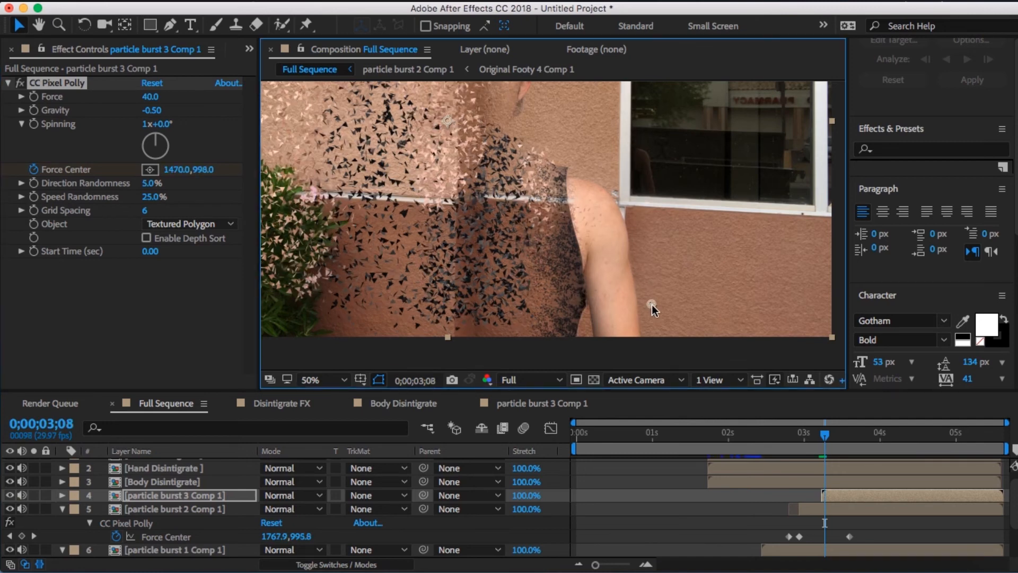
left_click_drag(651, 304, 714, 314)
key("Page_Down")
key("Page_Down")
key("Page_Down")
left_click_drag(714, 314, 634, 308)
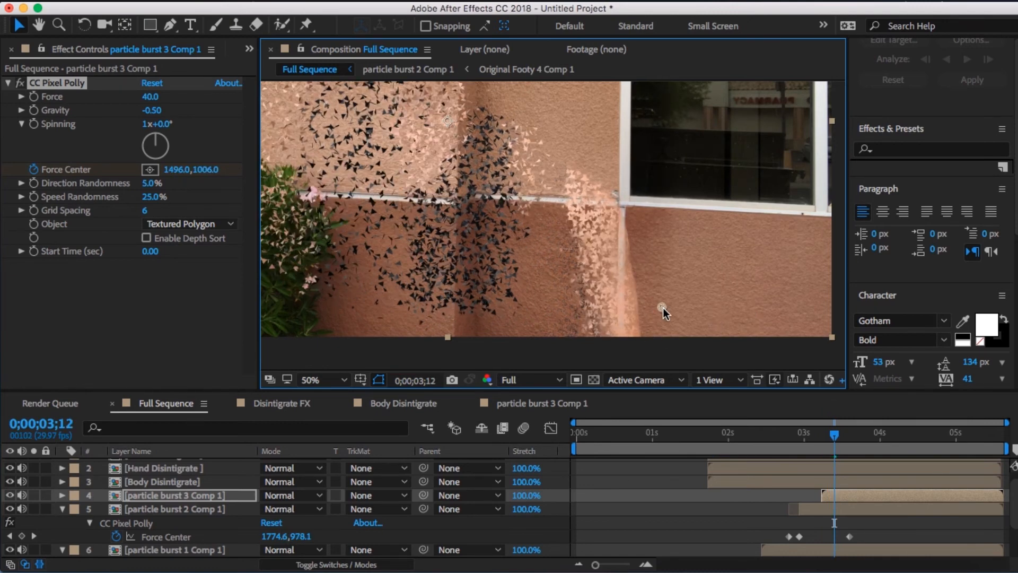
- Move particle burst 3 Comp 1's Force Center outward to about 1696, 1014 at 0;00;03;16
key("Page_Down")
key("Page_Down")
key("Page_Down")
key("Page_Down")
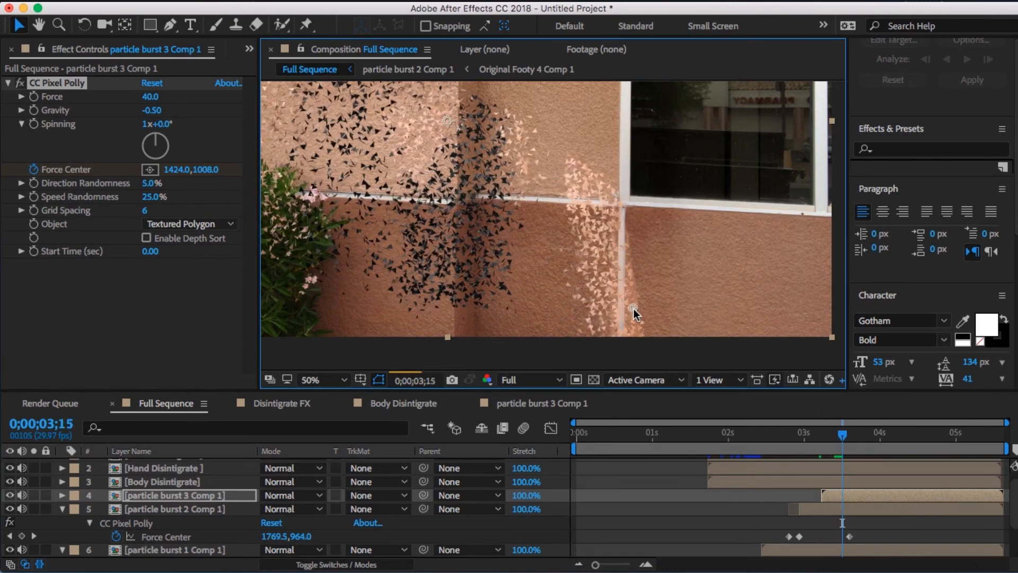
left_click_drag(634, 309, 742, 312)
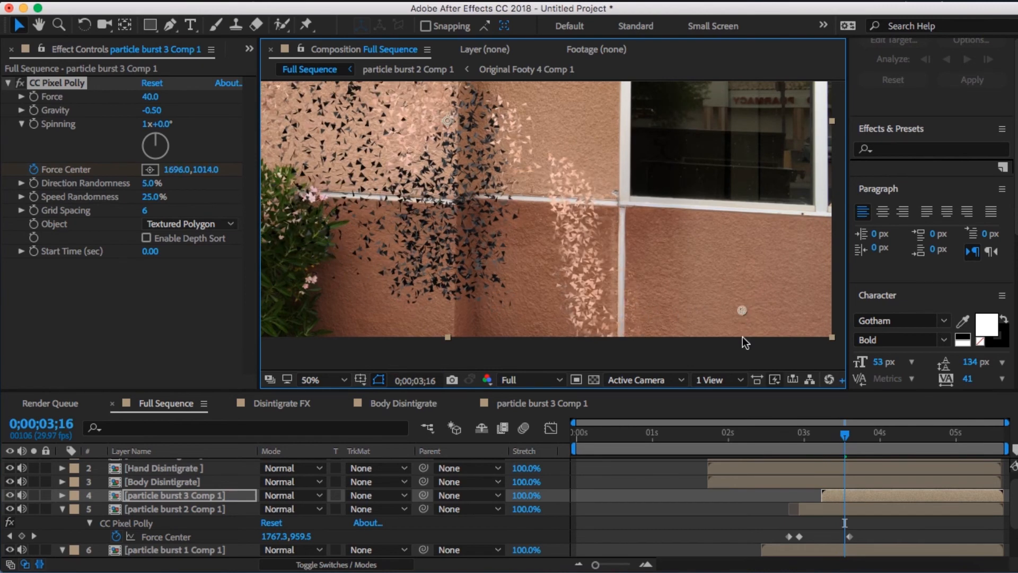
- Raise Speed Randomness on the three particle burst layers, setting it to 100% on particle burst 3 Comp 1 and particle burst 1 Comp 1
left_click_drag(152, 197, 278, 199)
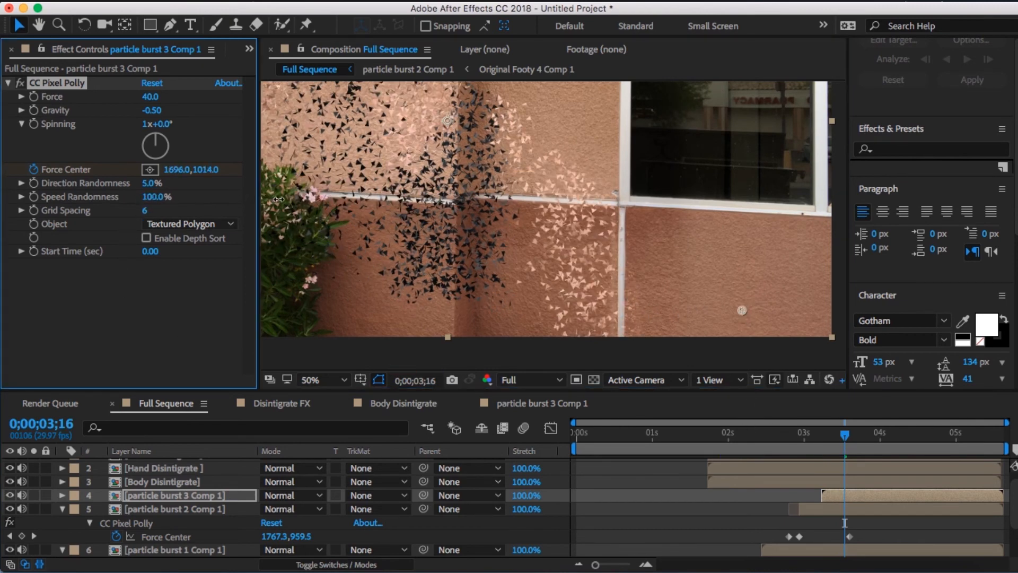
left_click(817, 510)
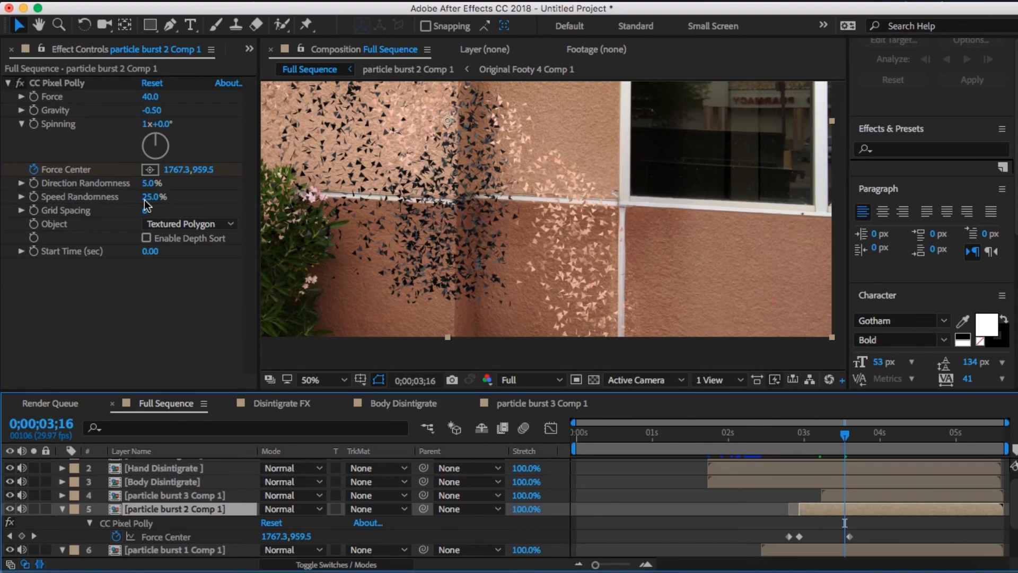
left_click_drag(516, 211, 695, 340)
left_click(837, 549)
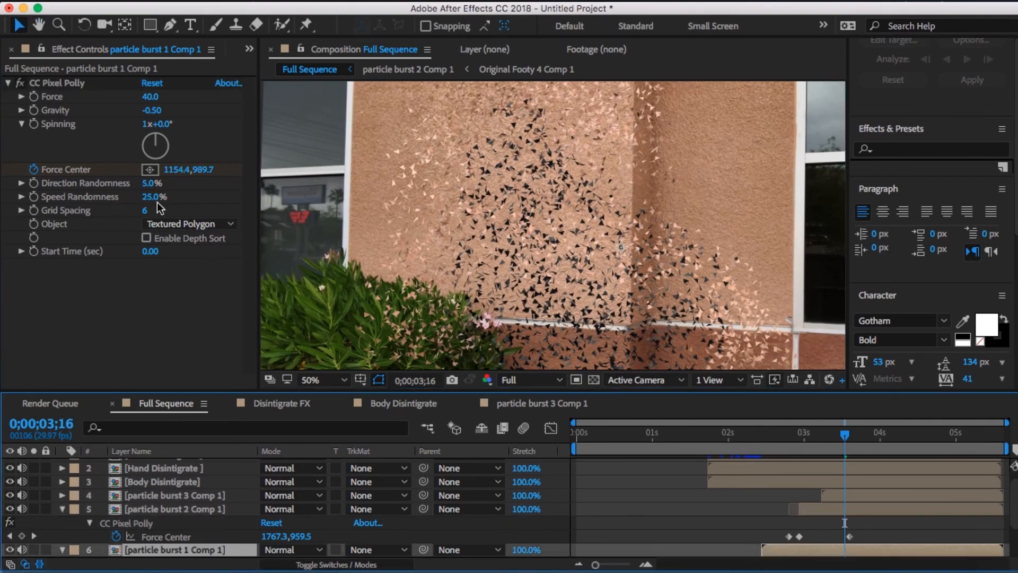
left_click_drag(158, 197, 202, 198)
scroll(583, 196, "down", 1)
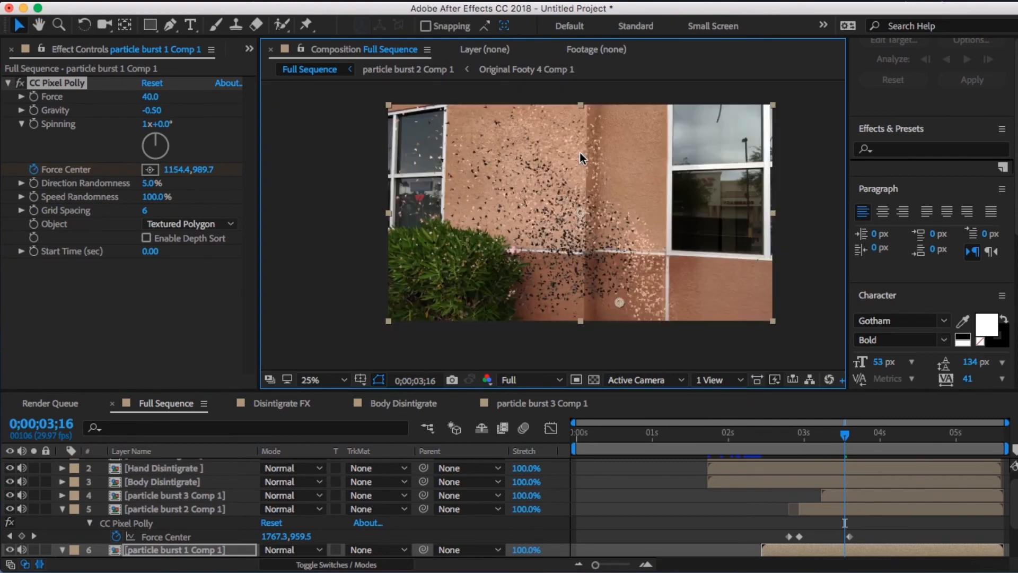
- Set the Mask Feather of Original Footy's Mask 1 to 656 pixels at 0;00;05;18
left_click(783, 232)
scroll(787, 232, "up", 1)
left_click_drag(739, 244, 672, 203)
scroll(670, 201, "down", 1)
left_click_drag(848, 426, 1003, 462)
scroll(916, 485, "down", 3)
left_click(632, 536)
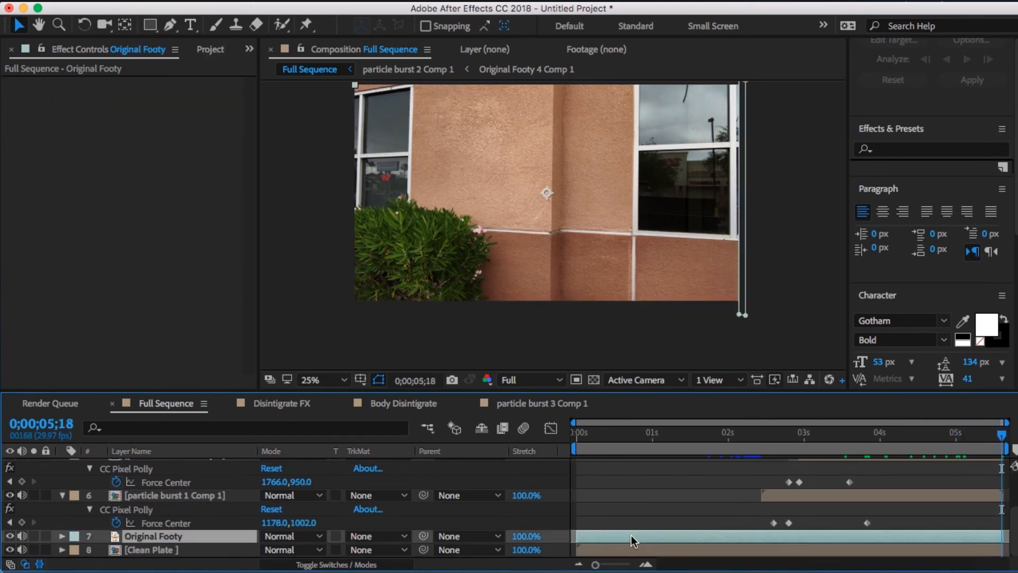
key("f")
left_click(301, 549)
type("5")
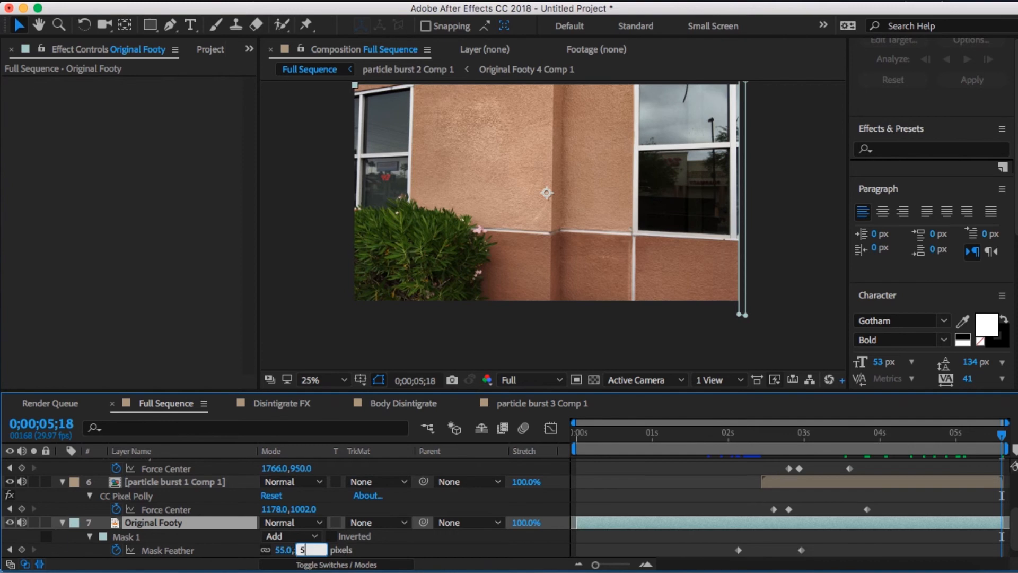
key("Return")
left_click(296, 551)
type("656")
key("Return")
- Pre-compose the three particle burst layers together as Pre-comp 1, moving all attributes into the new composition
scroll(817, 499, "down", 1)
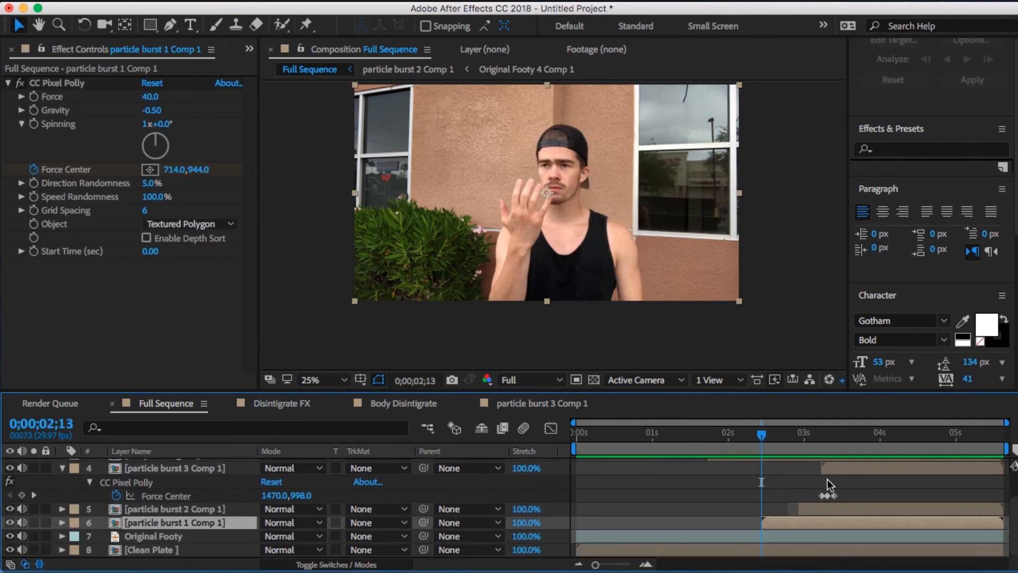
left_click(836, 472, "shift")
right_click(836, 471)
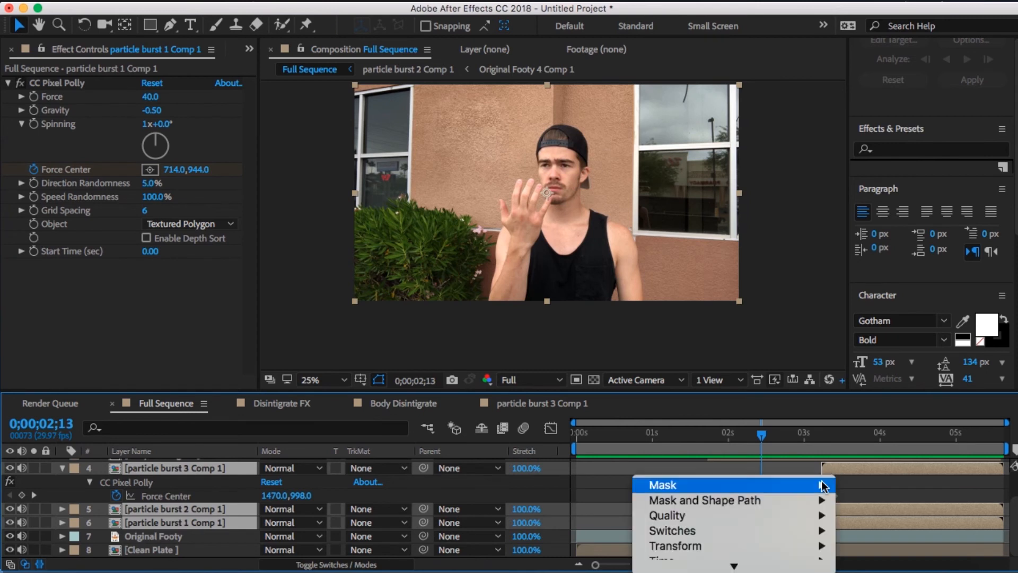
mouse_move(783, 522)
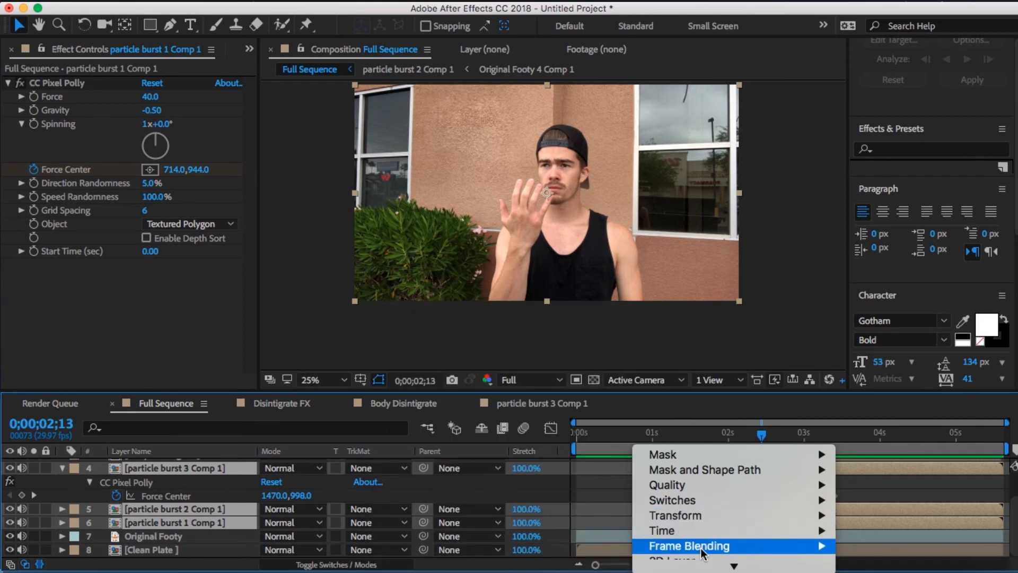
scroll(701, 552, "down", 5)
scroll(702, 552, "down", 1)
left_click(710, 437)
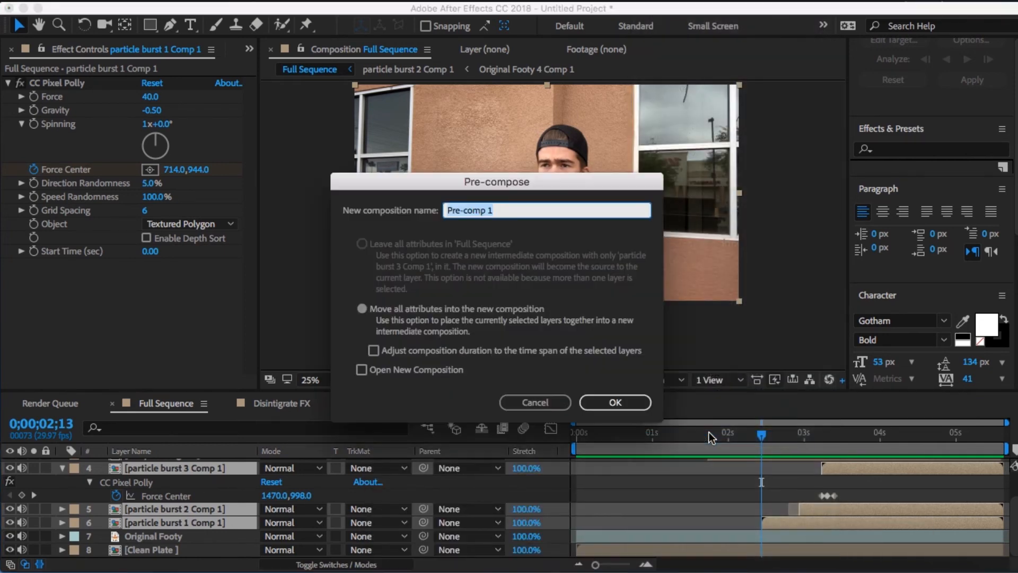
key("Return")
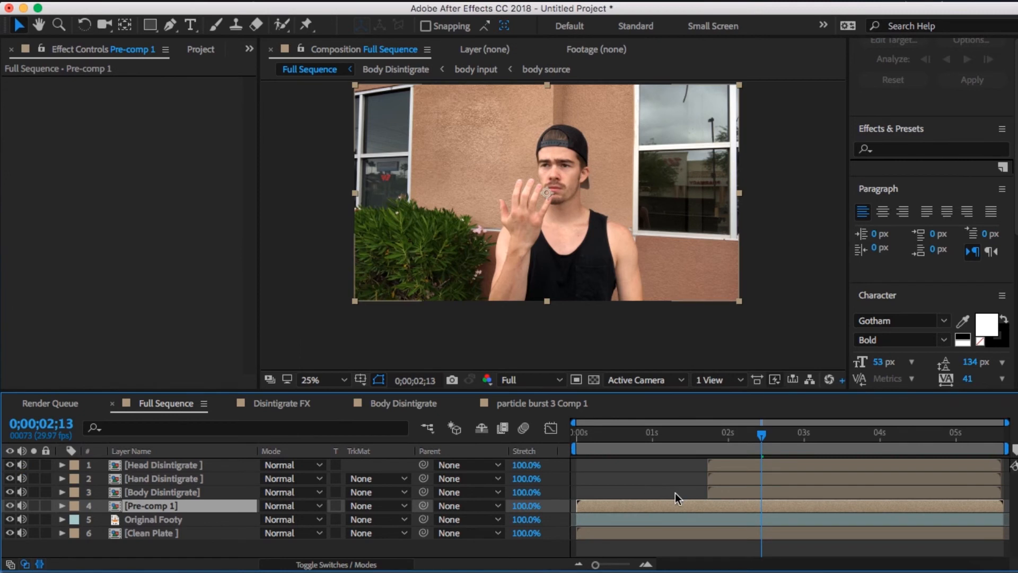
- Trim the Pre-comp 1 composition to its work area starting at 0;00;02;13, close it and return to Full Sequence
double_click(688, 510)
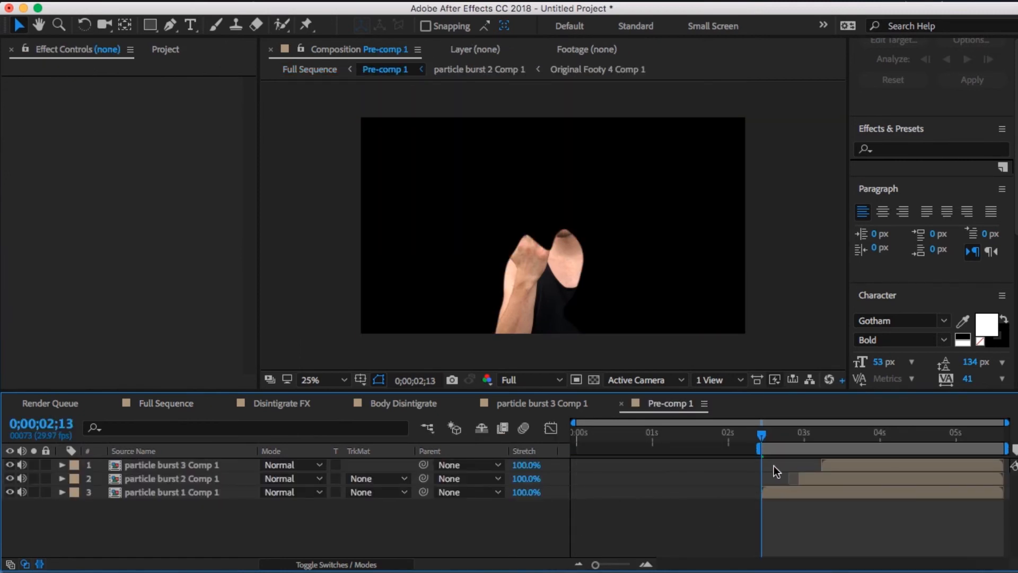
right_click(787, 447)
left_click(803, 487)
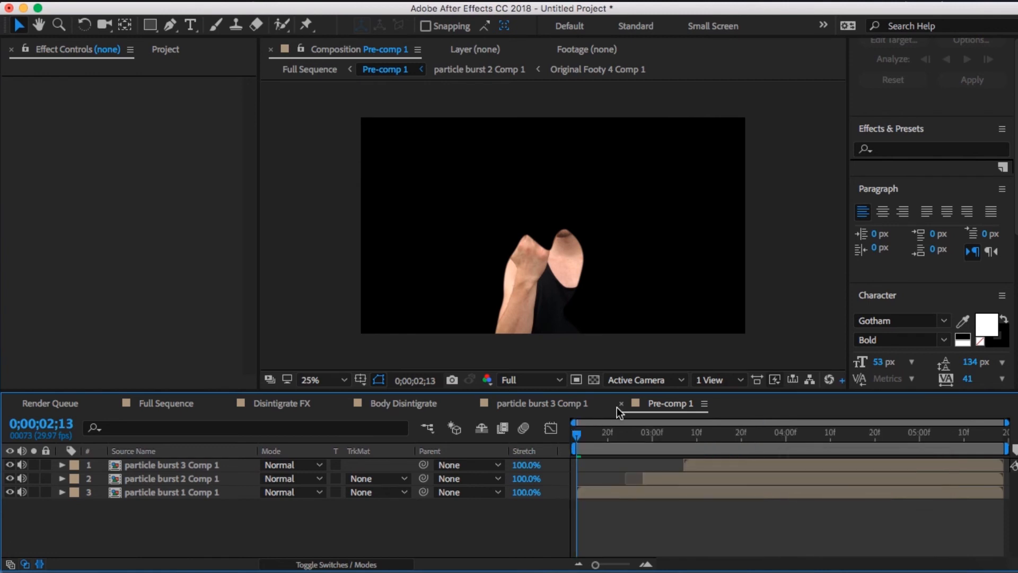
left_click(620, 405)
left_click(147, 406)
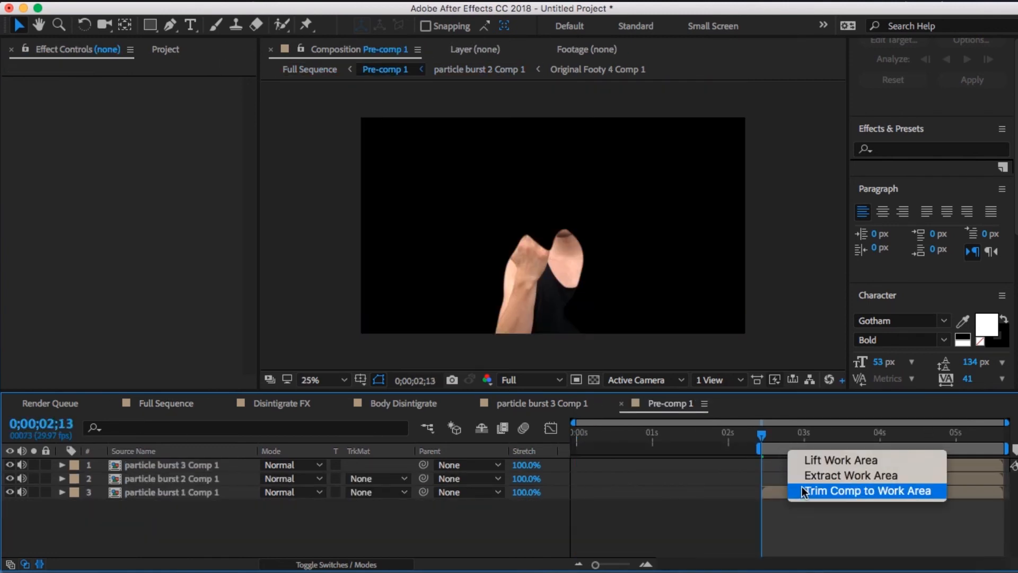
left_click(790, 487)
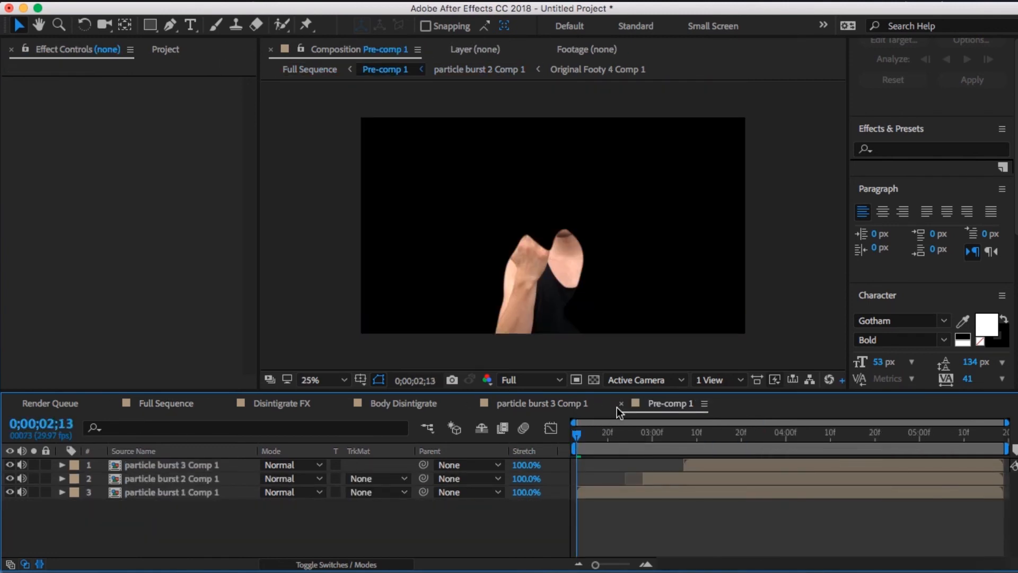
left_click(620, 404)
left_click(147, 407)
- Move the Pre-comp 1 layer to start at about 0;00;02;12 and check the particles through 0;00;03;26
left_click_drag(745, 506, 928, 505)
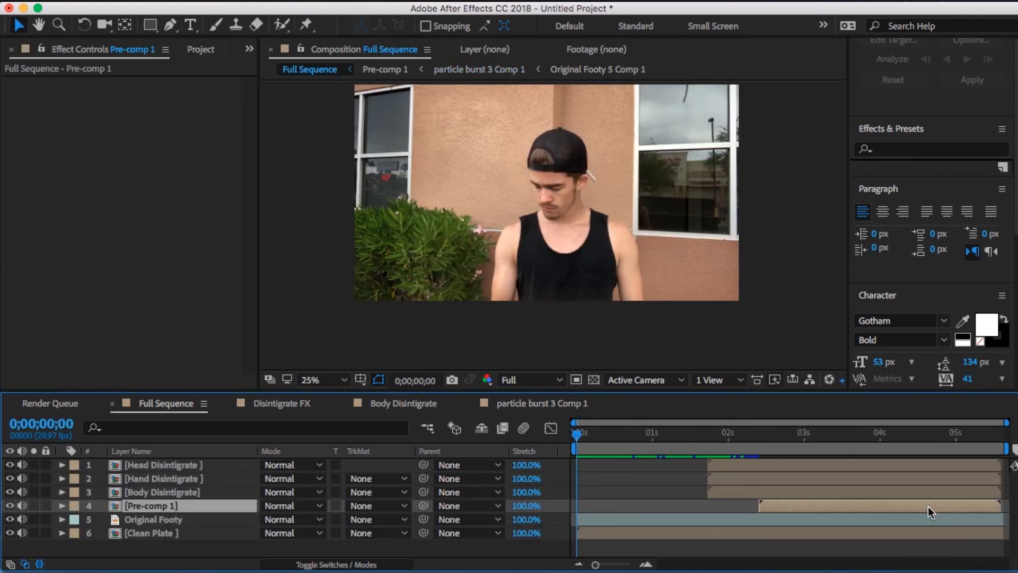
left_click(779, 443)
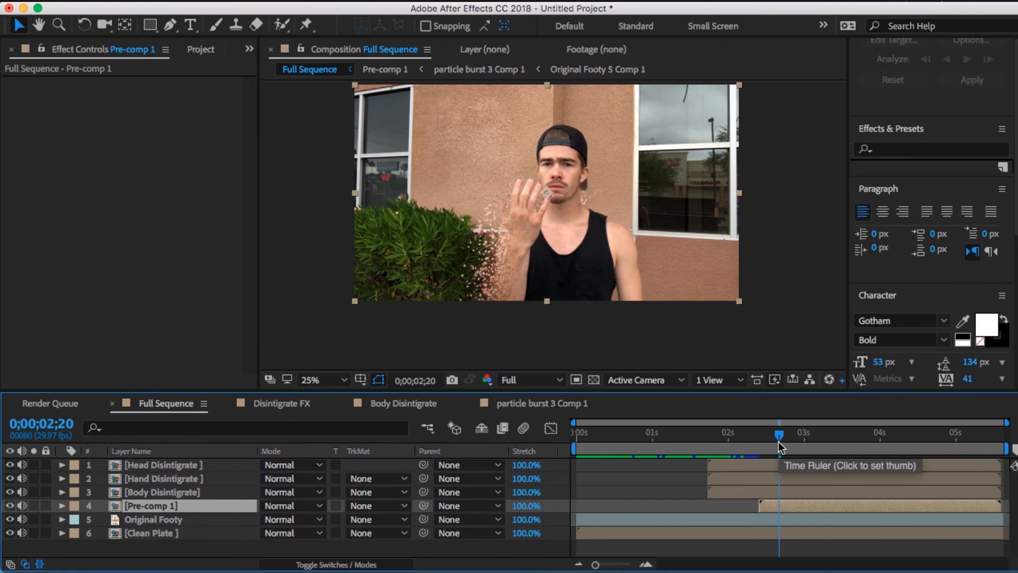
left_click(850, 433)
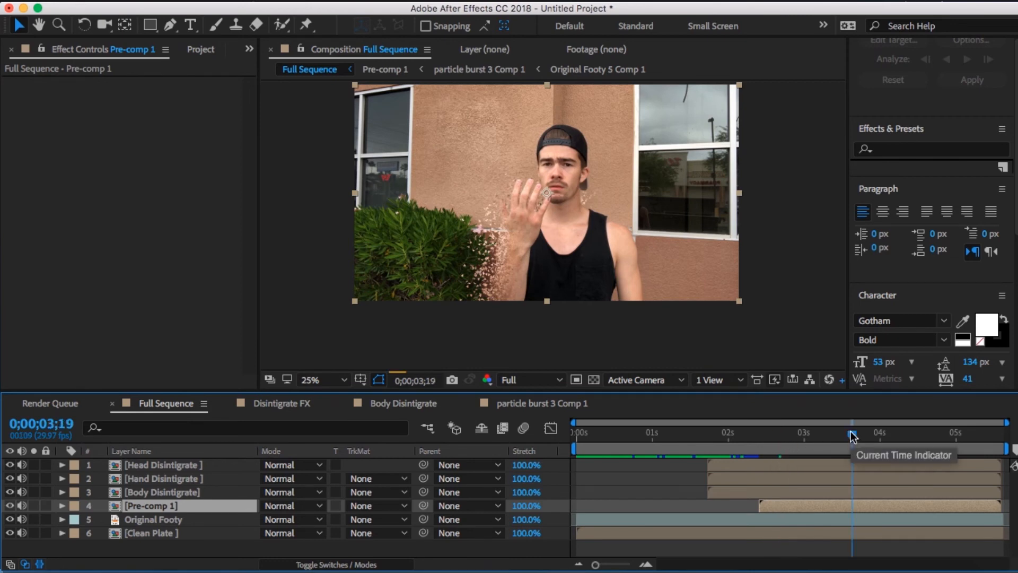
left_click(870, 435)
key("period")
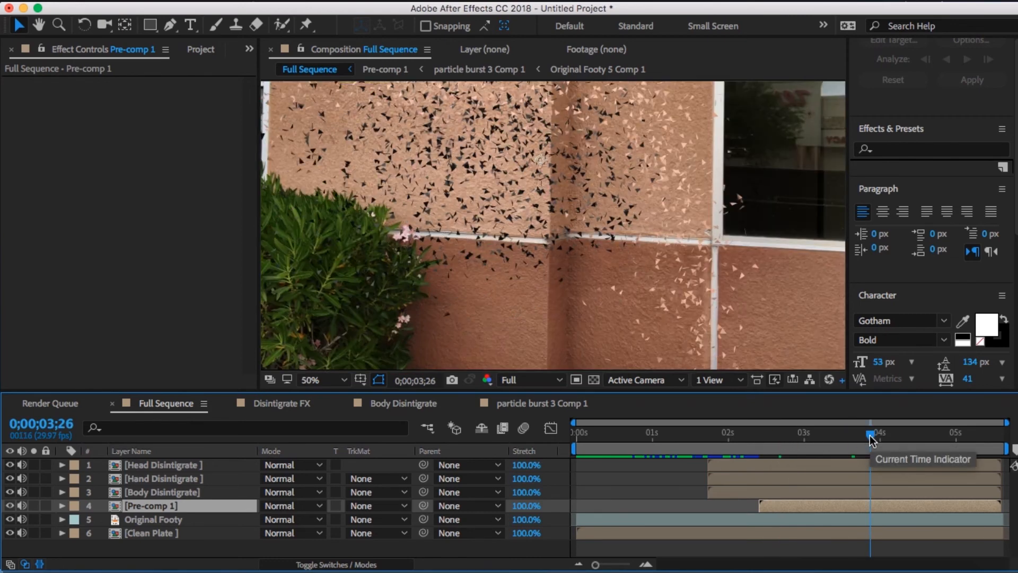
- Apply the Tritone color correction effect to the Pre-comp 1 layer
key("space")
left_click_drag(639, 179, 647, 343)
left_click(350, 0)
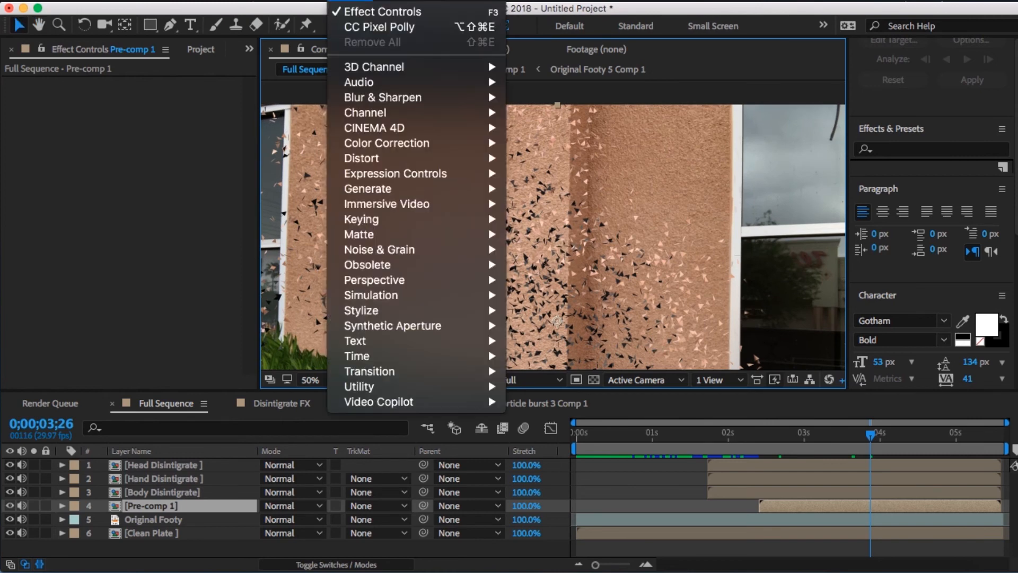
mouse_move(444, 142)
left_click(548, 545)
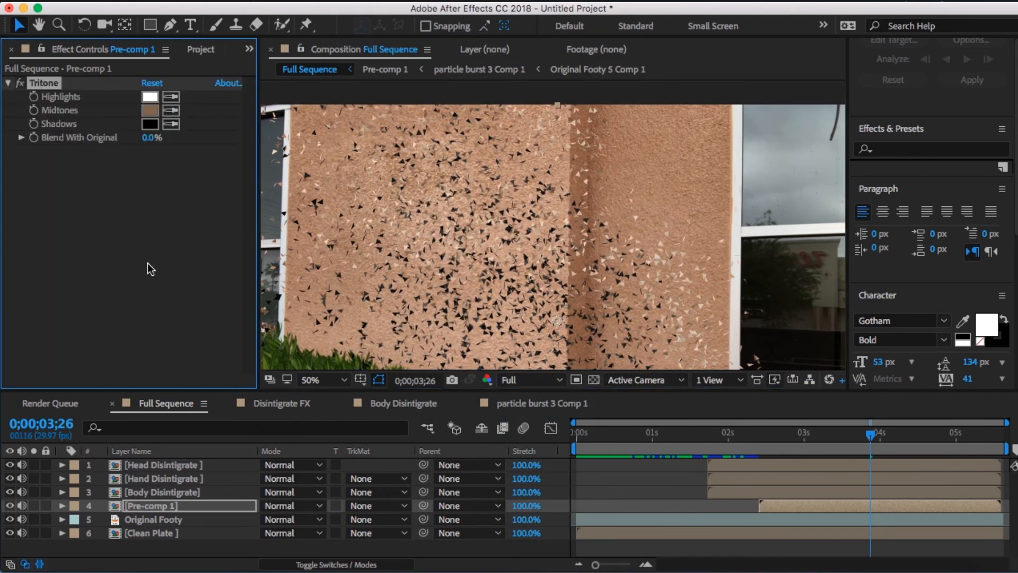
- Set the Tritone Shadows color to a very dark brown
left_click(150, 123)
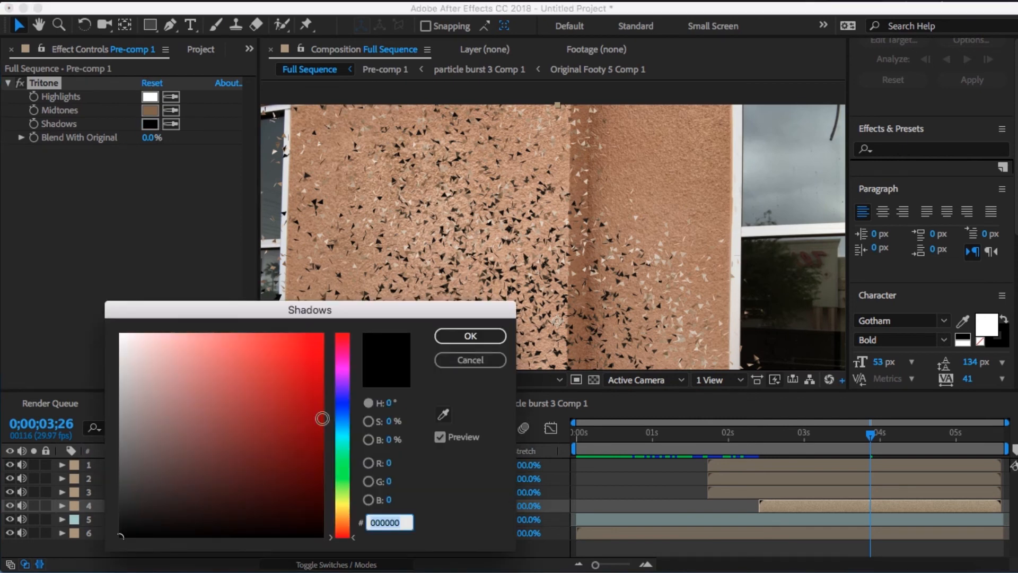
left_click(340, 524)
left_click_drag(320, 518, 333, 509)
key("Return")
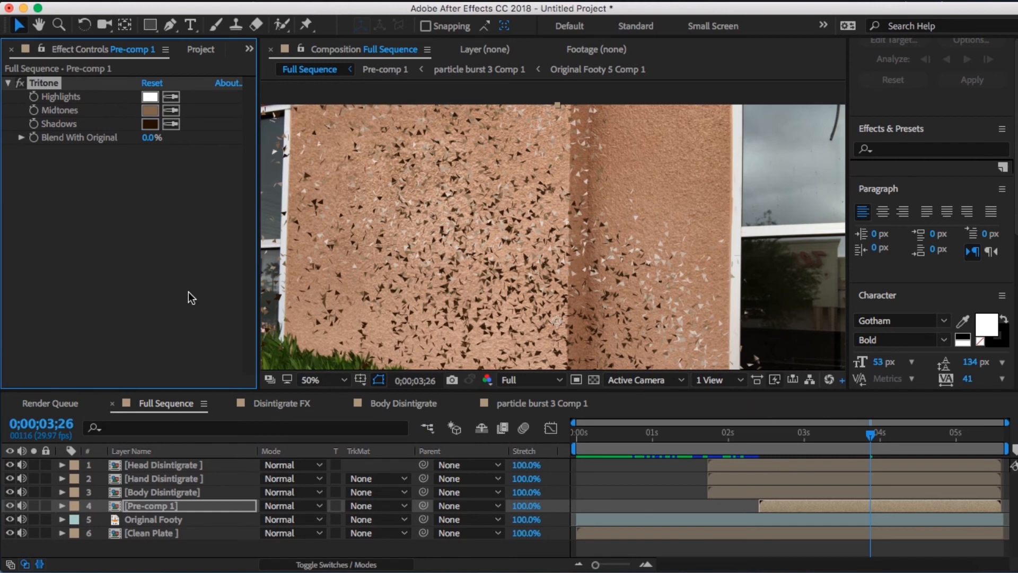
- Set the Tritone Highlights color to a muted dark brown
left_click(150, 96)
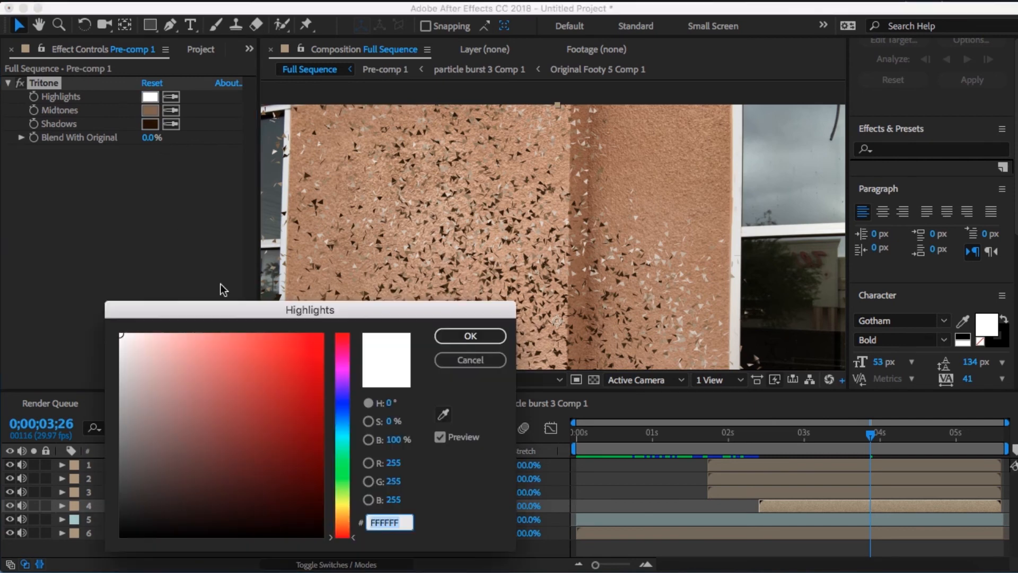
left_click(340, 523)
left_click(234, 478)
left_click(218, 476)
key("Return")
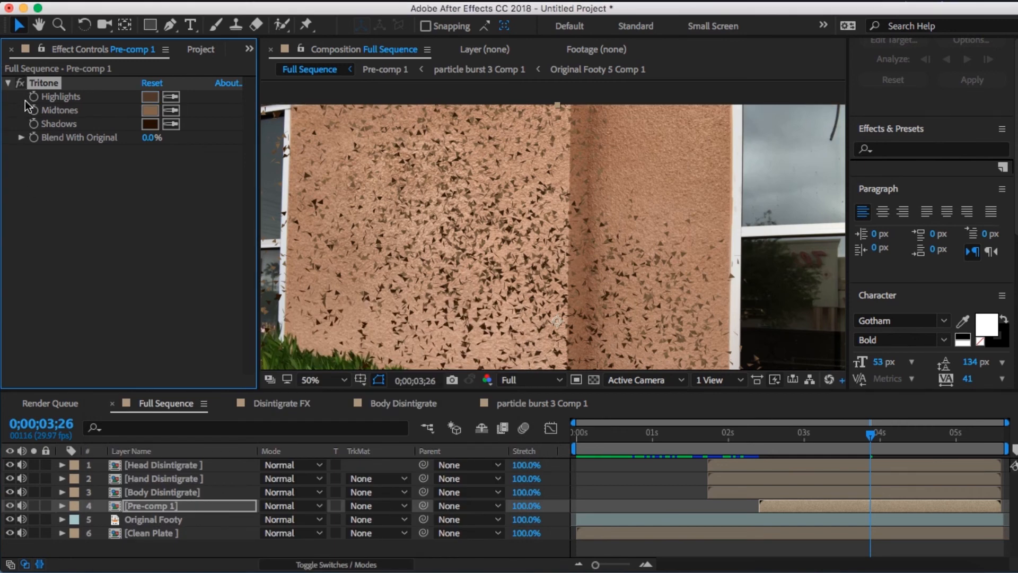
- Apply CC Vector Blur to Pre-comp 1 and set its Type to Perpendicular
left_click(323, 0)
mouse_move(347, 1)
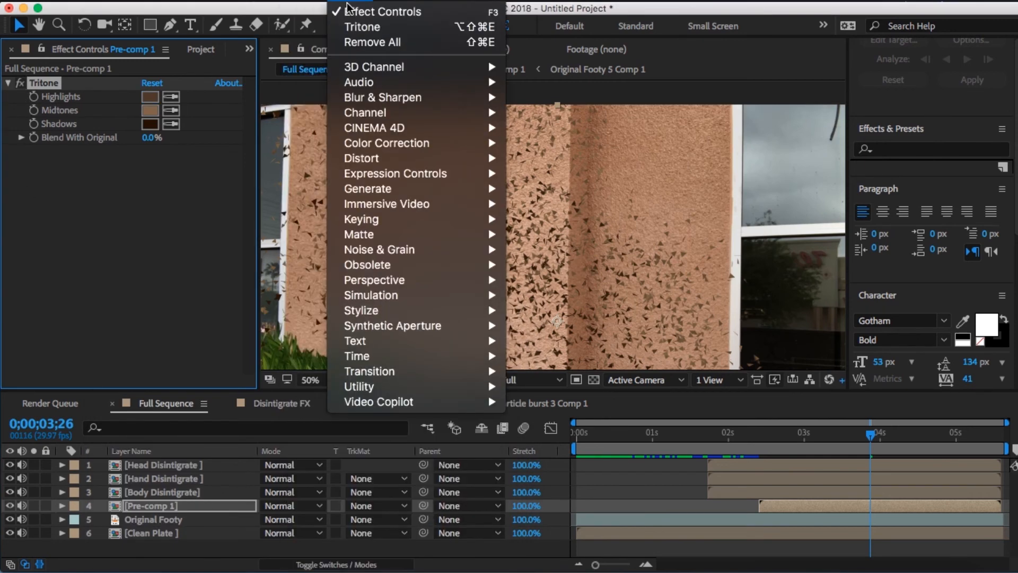
mouse_move(410, 100)
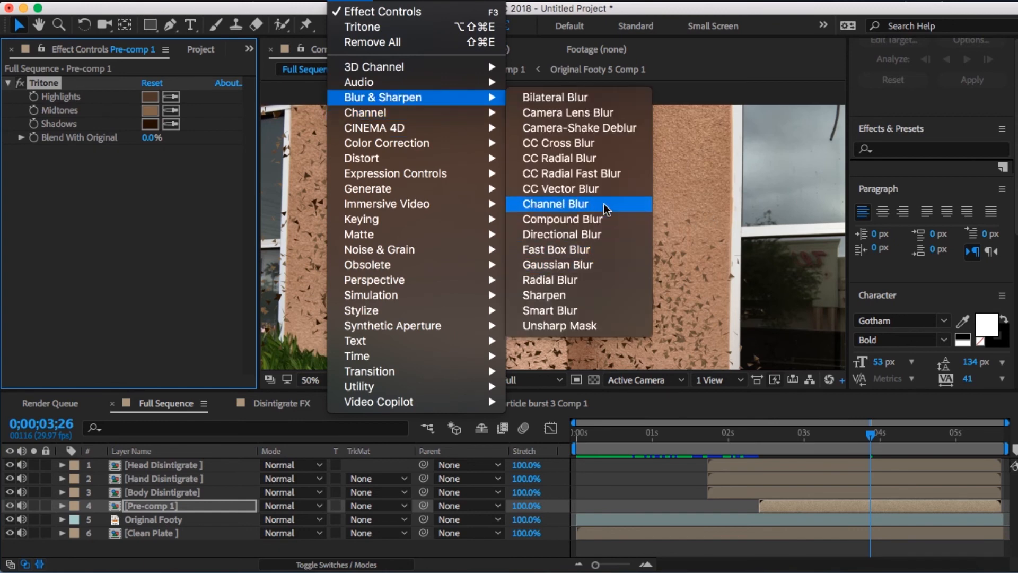
left_click(589, 189)
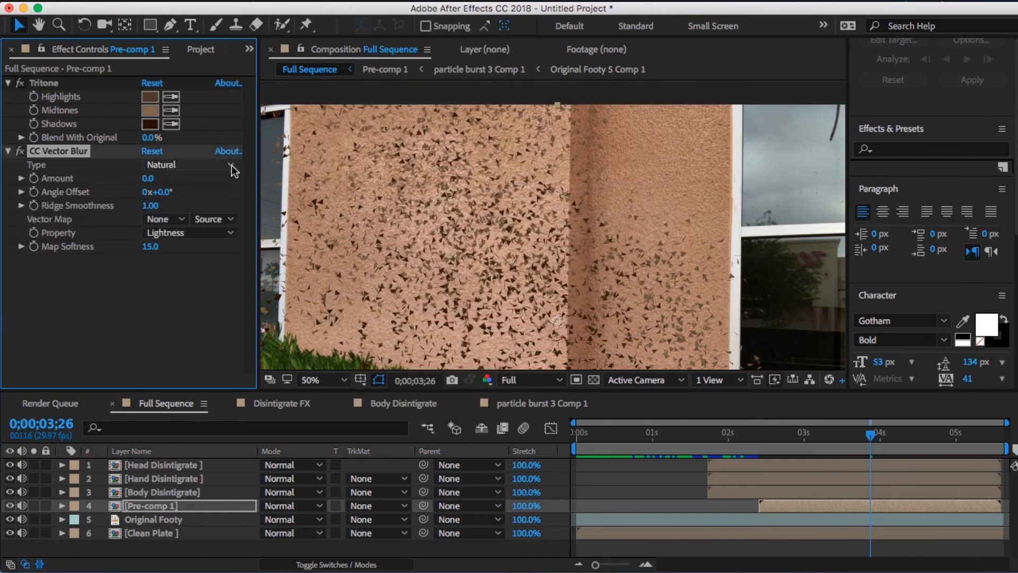
left_click(214, 164)
left_click(221, 213)
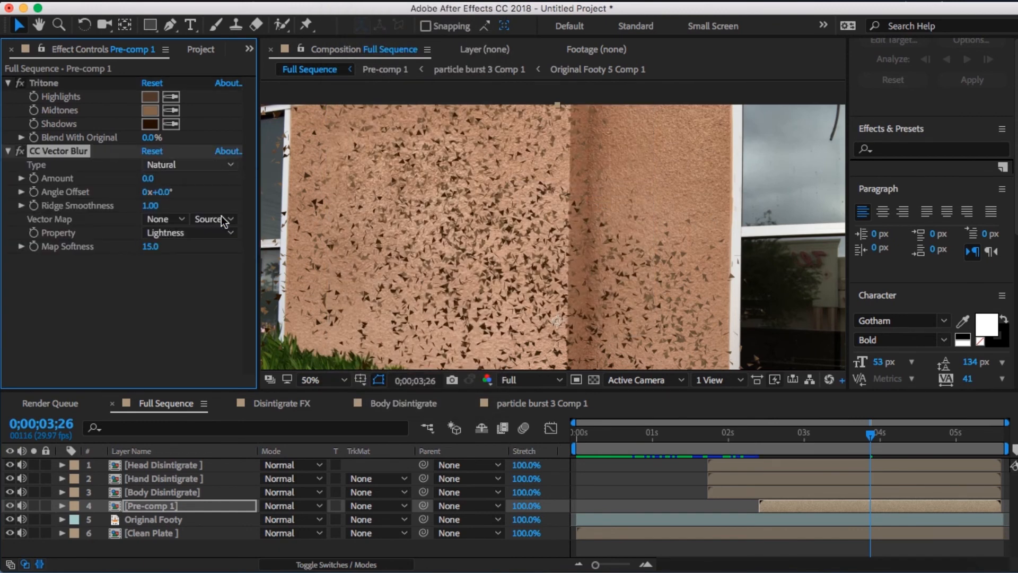
- Set the CC Vector Blur Amount to 9, inspecting the blurred particles up close at 0;00;03;26
left_click(145, 178)
key("Return")
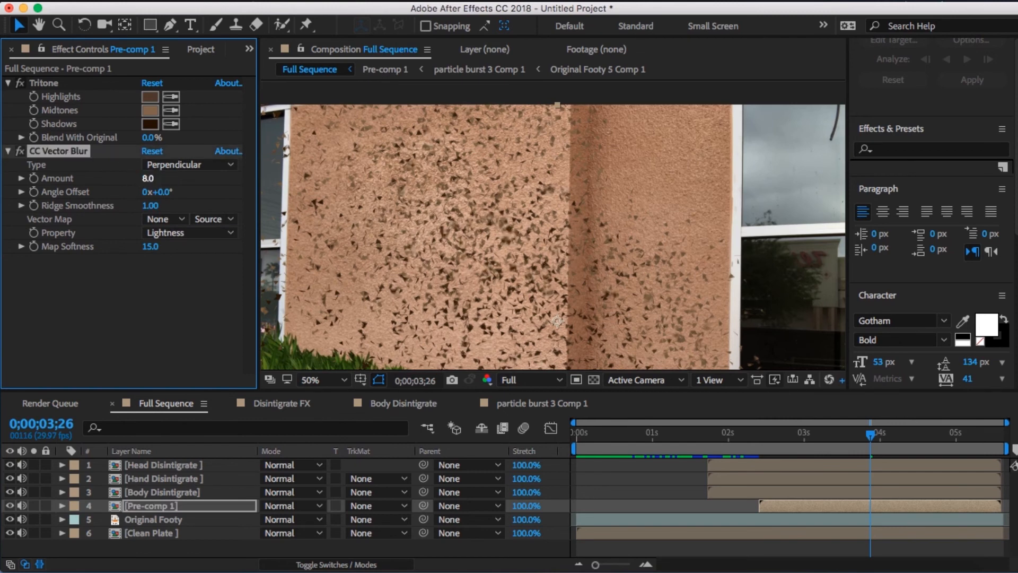
key("period")
key("period")
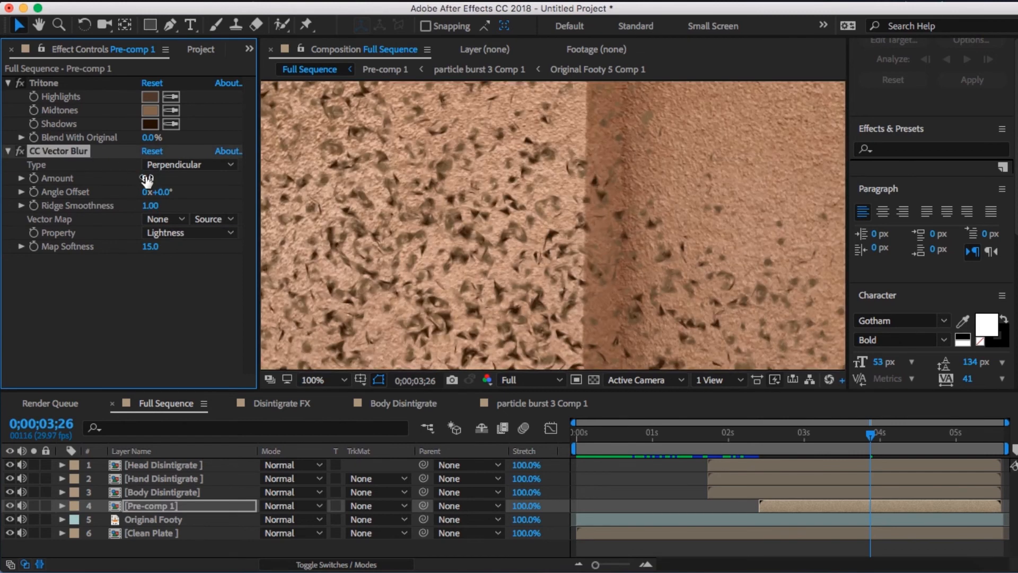
key("comma")
key("comma")
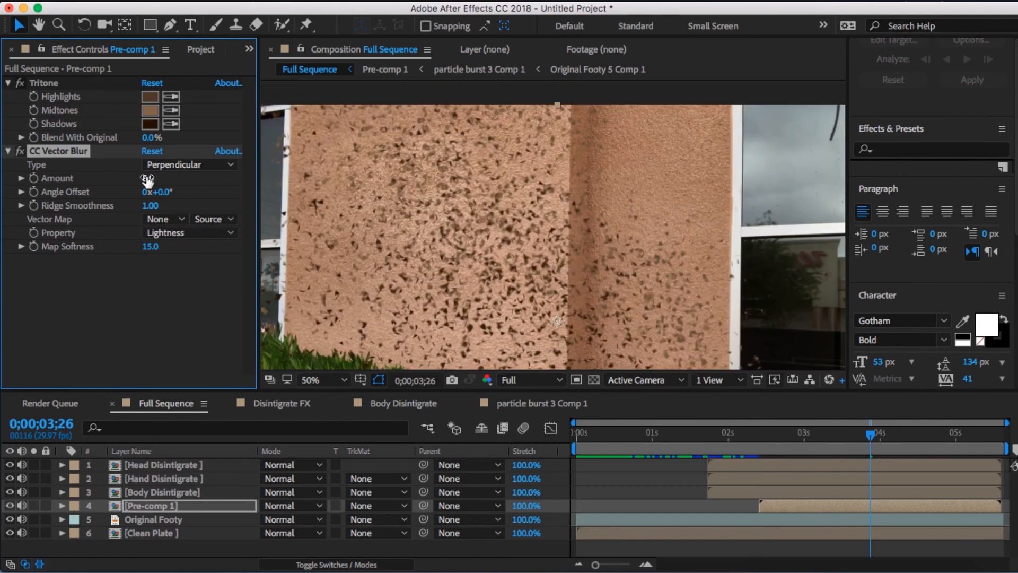
type("9")
key("Return")
- Keyframe the CC Vector Blur Amount at 9.0 on 0;00;04;00 and at 5.0 on 0;00;02;12
left_click(880, 441)
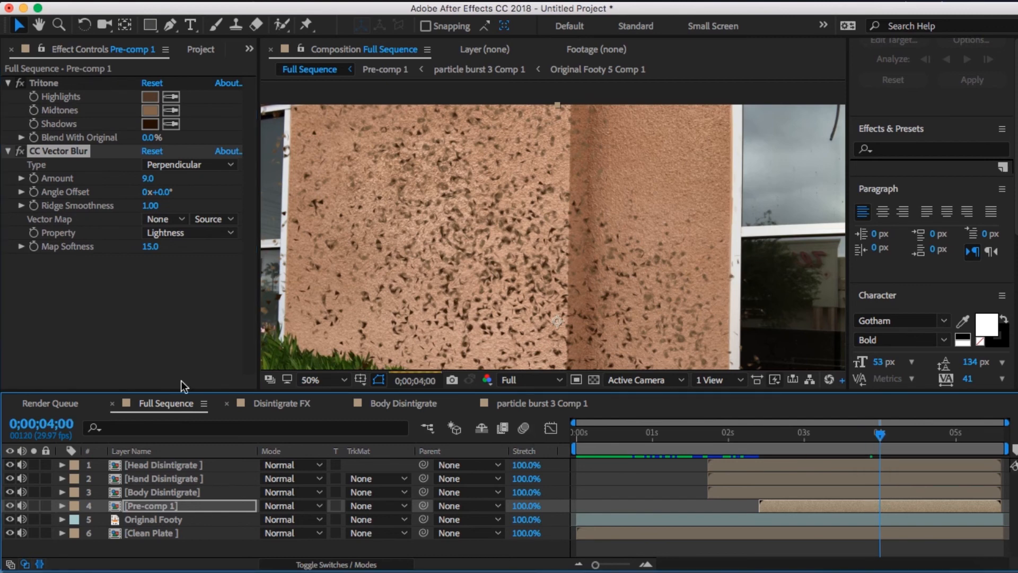
left_click(33, 179)
left_click(758, 444)
left_click(147, 179)
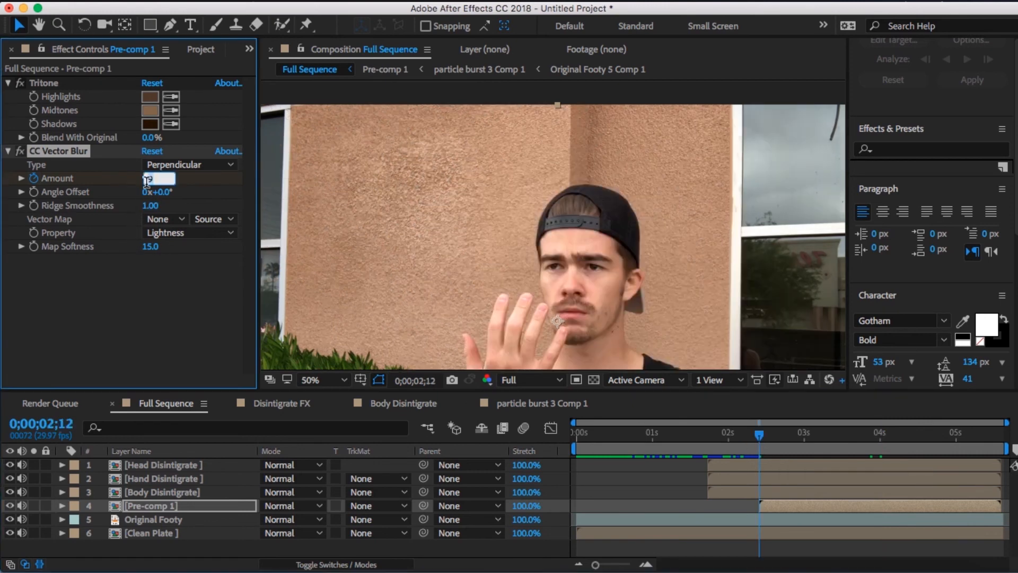
key("Return")
- Reveal the keyframes of Pre-comp 1 and keyframe the Tritone Blend With Original at 0.0% on 0;00;04;00
key("u")
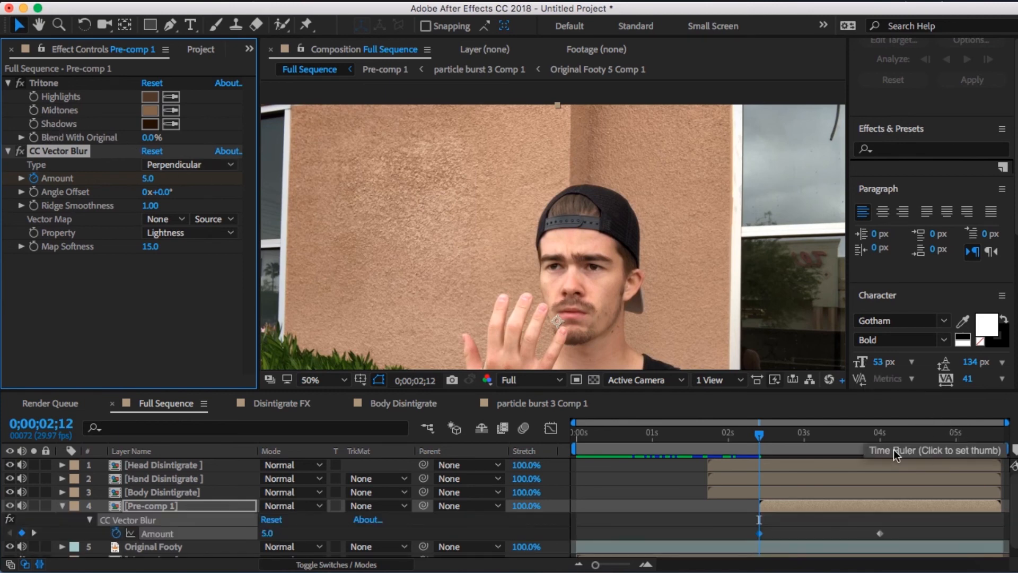
left_click(881, 443)
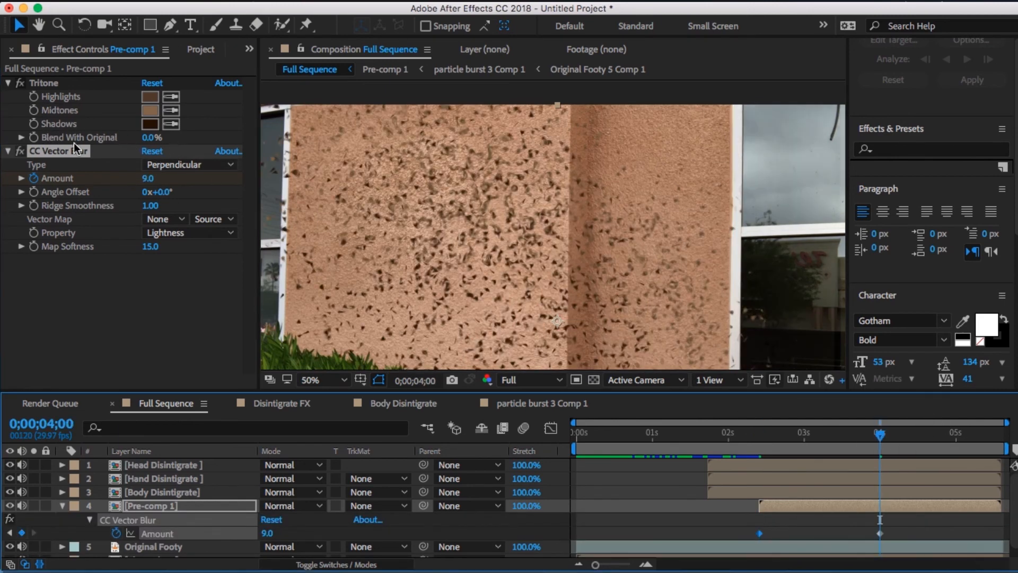
left_click(33, 138)
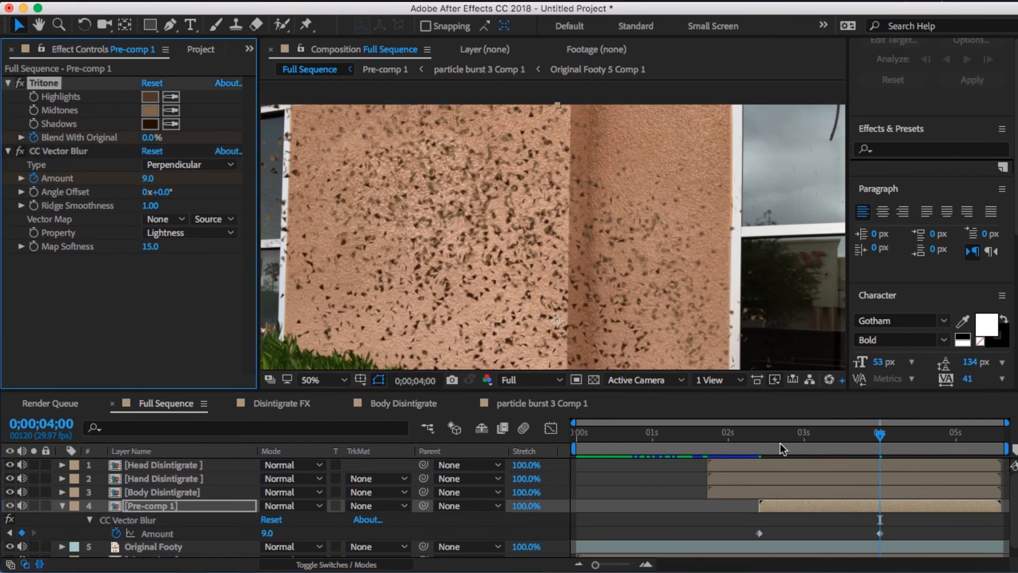
- Set the Tritone Shadows color to a lighter, muted brown, judging the particles against the person at 0;00;03;06
left_click_drag(764, 445, 802, 441)
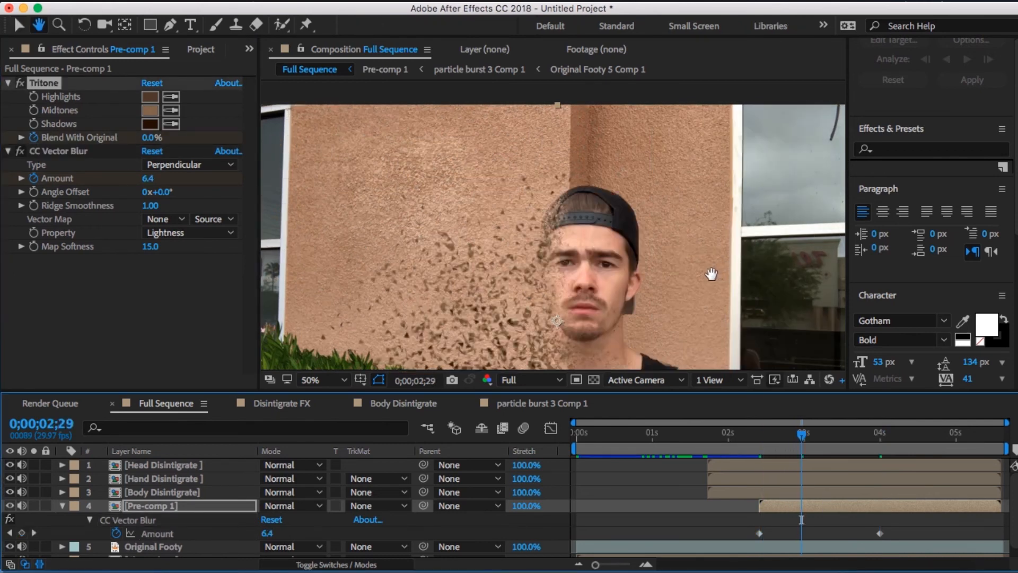
left_click_drag(709, 275, 714, 122)
left_click_drag(714, 123, 695, 105)
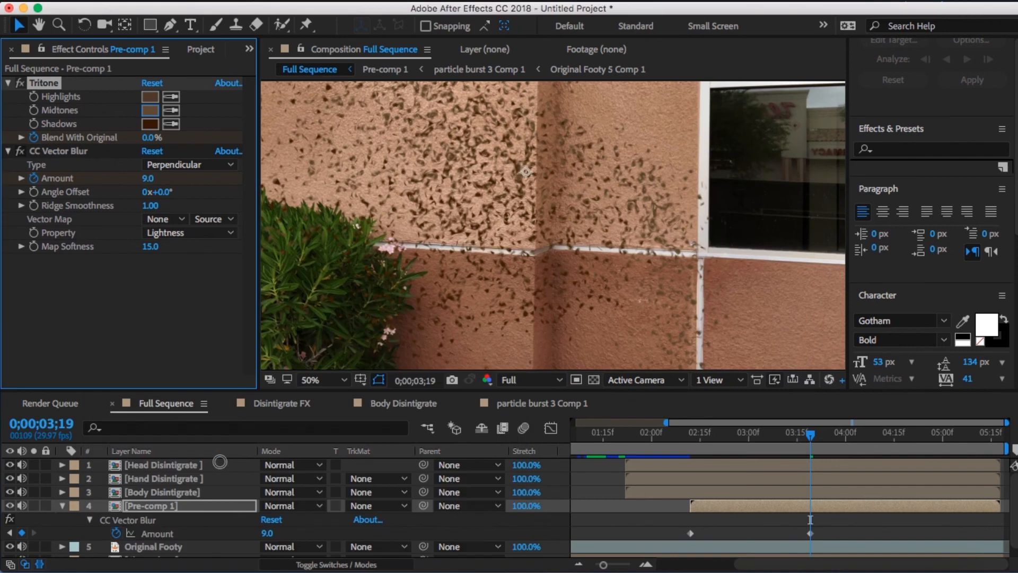
left_click(768, 448)
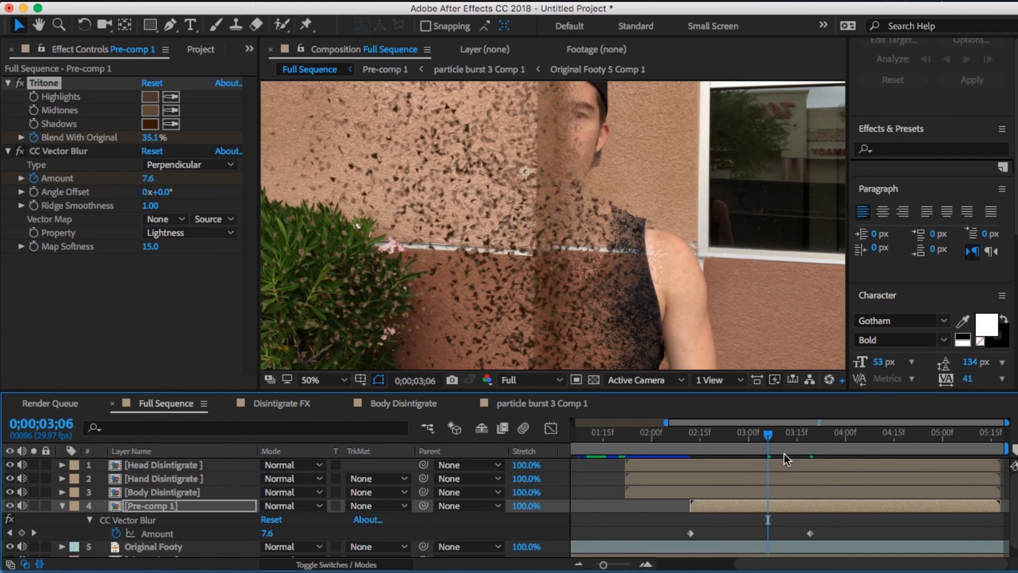
left_click(150, 123)
left_click_drag(322, 496, 257, 492)
key("Return")
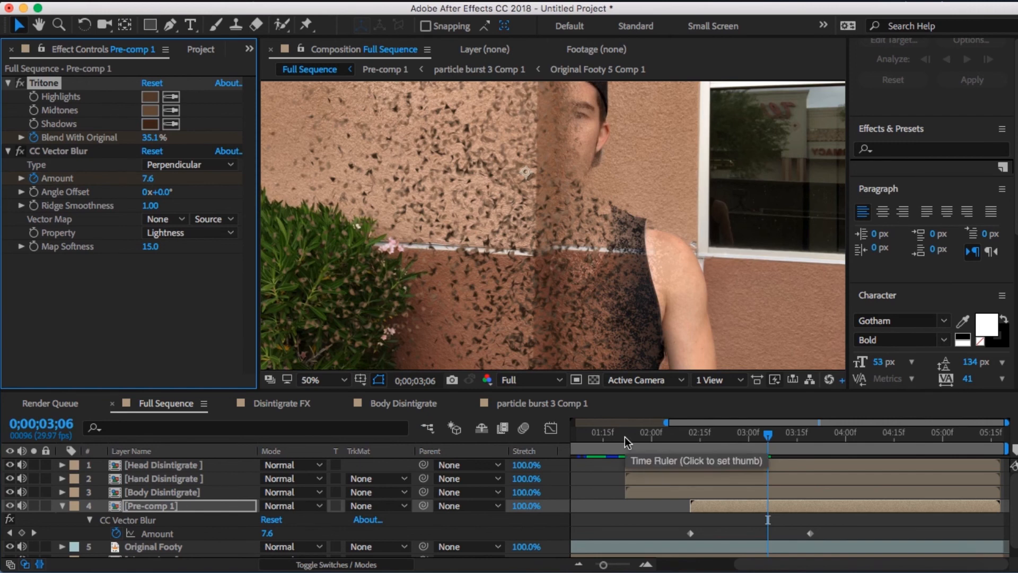
- Examine the particles across the whole frame from 0;00;03;13 to 0;00;05;07 to check how the disintegration clears
left_click(790, 436)
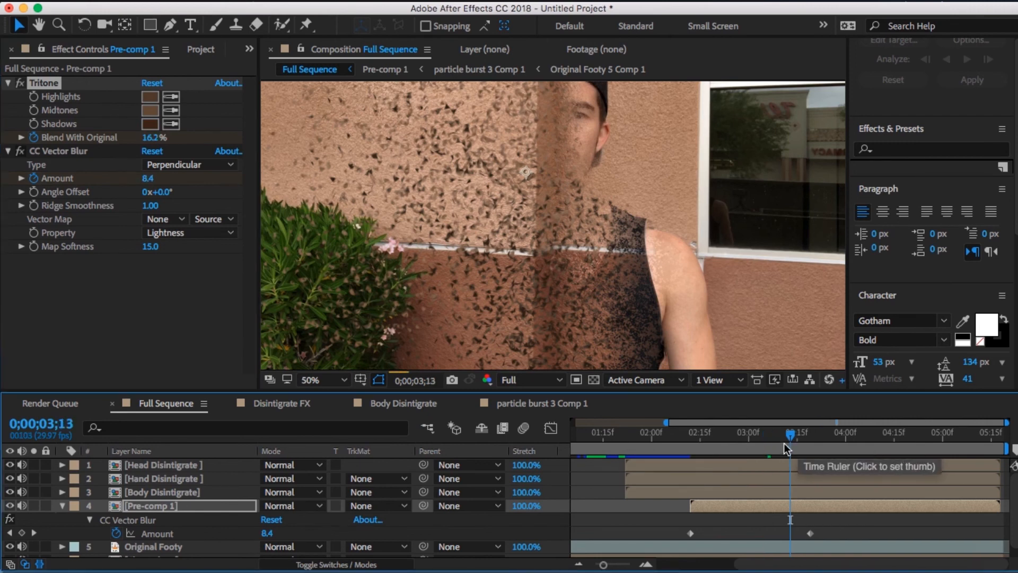
key("comma")
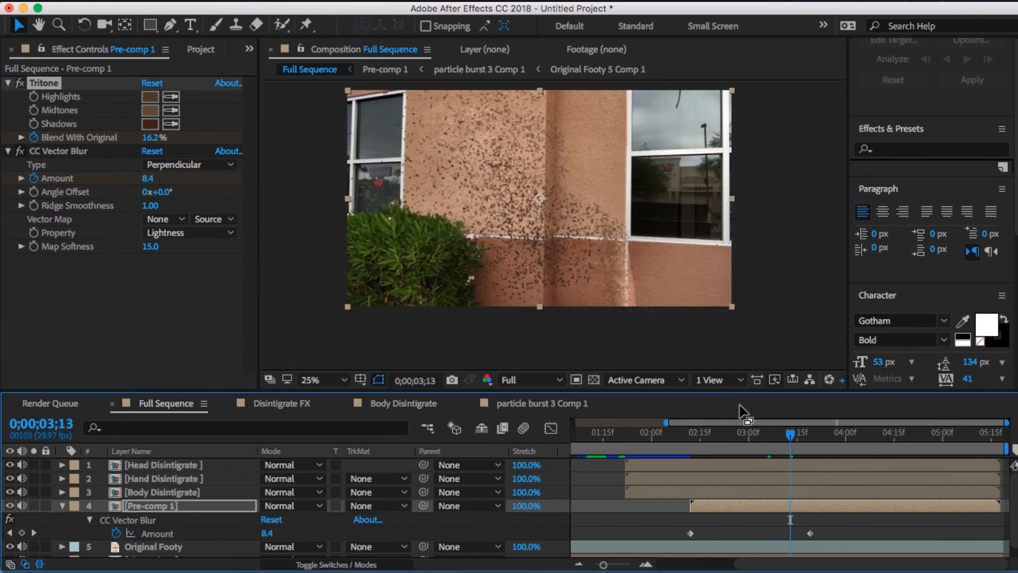
left_click(842, 435)
left_click(874, 439)
left_click(899, 443)
left_click_drag(900, 442, 963, 453)
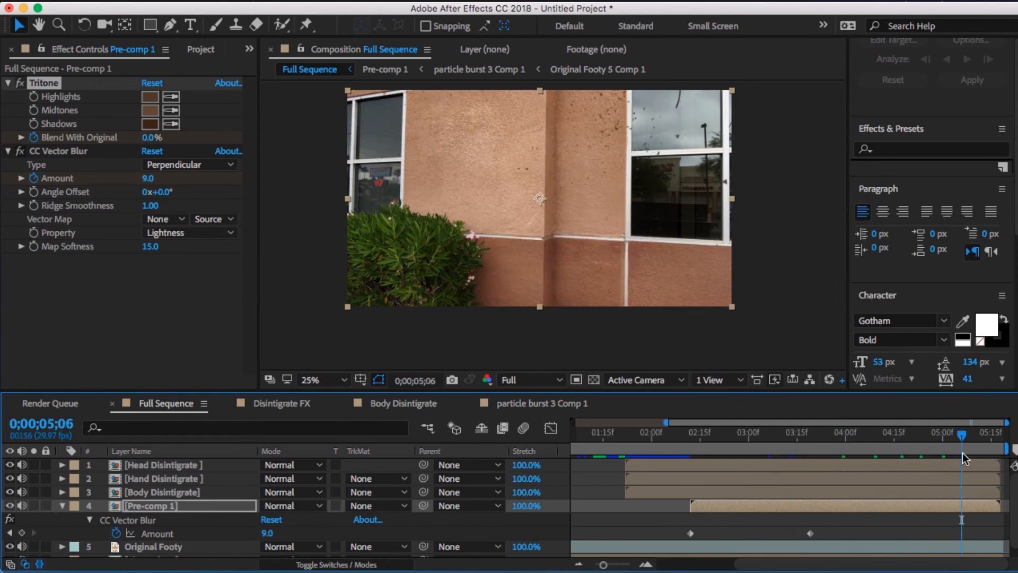
key("Page_Down")
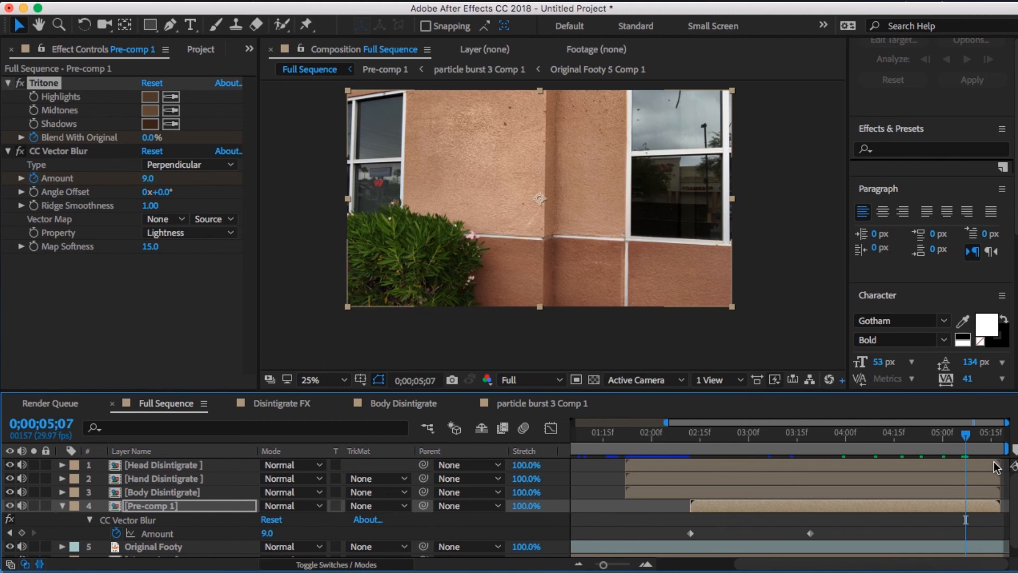
- Collapse the Pre-comp 1 properties and review the disintegration at earlier frames from 0;00;03;19 back to 0;00;02;21
left_click(62, 505)
left_click(809, 442)
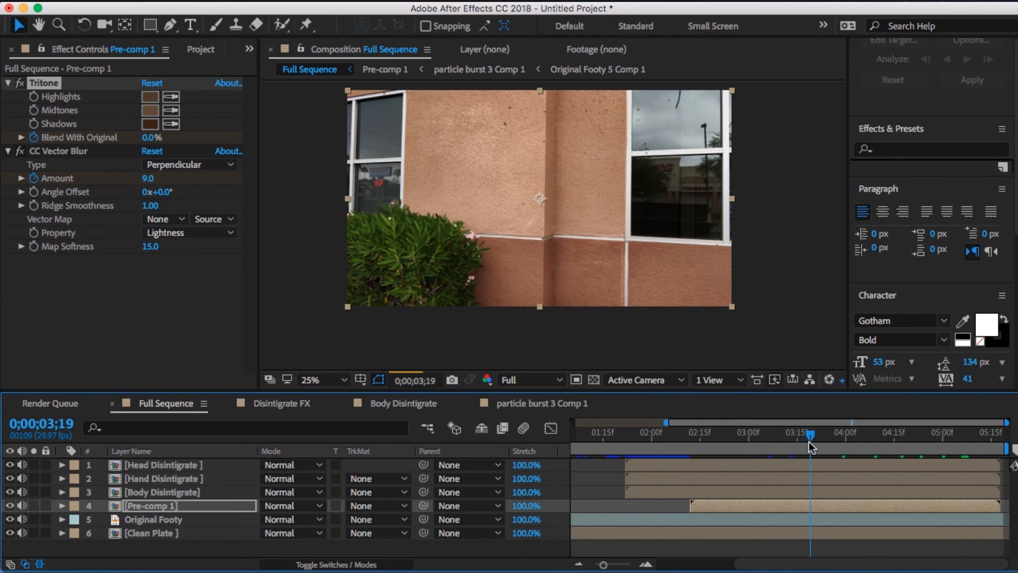
left_click(766, 439)
left_click(746, 439)
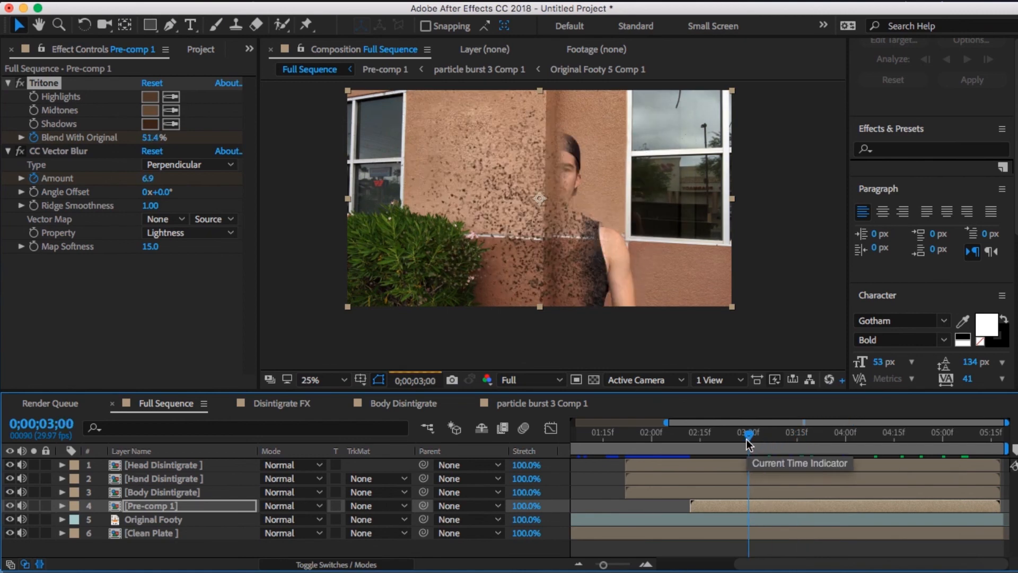
left_click(730, 441)
left_click(718, 441)
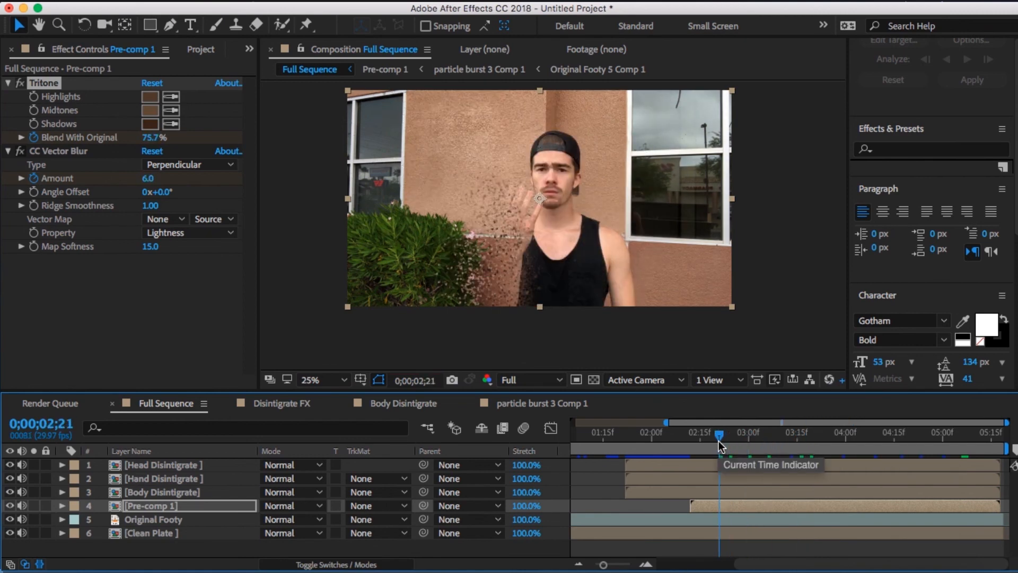
- Apply a copy of the Tritone effect from Pre-comp 1 to the Body Disintigrate layer
left_click(748, 489)
left_click(697, 505)
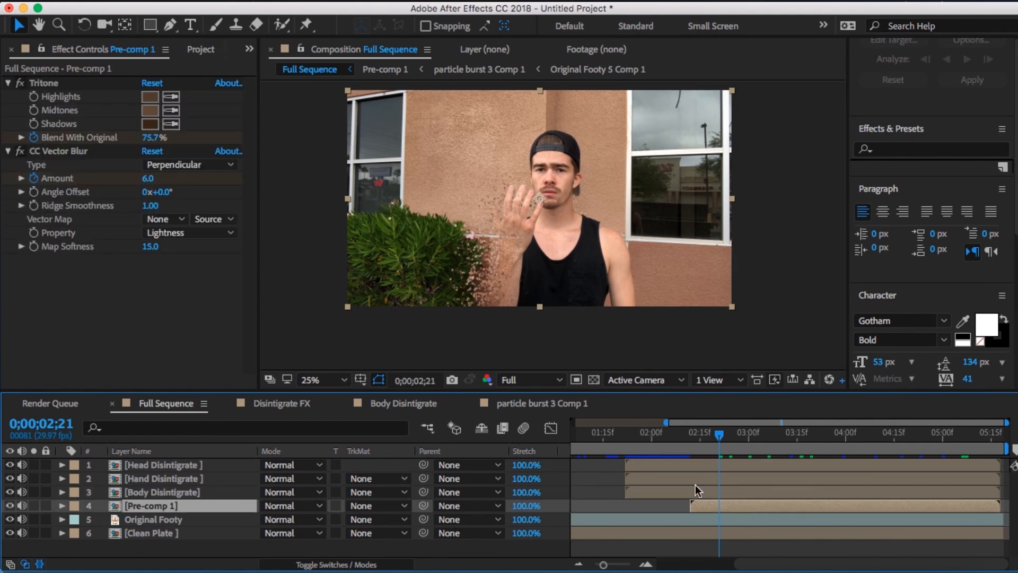
left_click(747, 496)
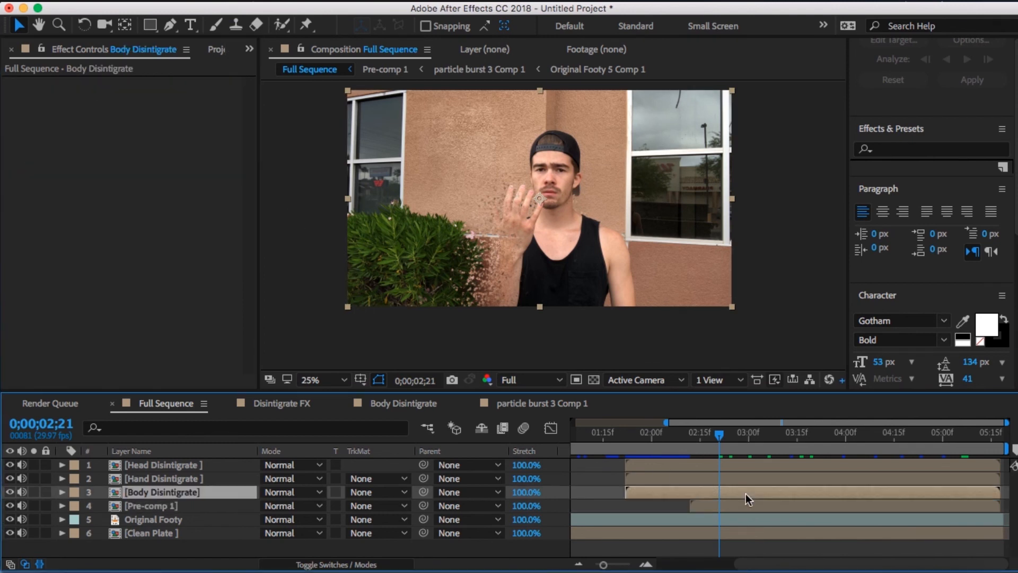
left_click(73, 130)
key("super+v")
left_click(185, 171)
- Keyframe the Tritone Blend With Original on Body Disintigrate to go from 100.0% to 0.0% on 0;00;03;14
left_click_drag(720, 434, 772, 441)
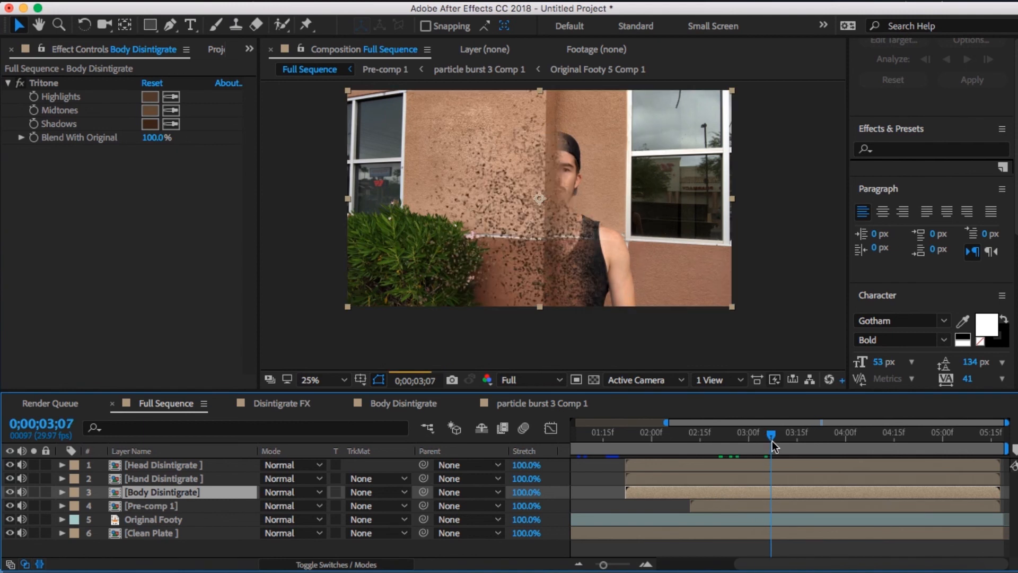
left_click_drag(772, 441, 794, 435)
left_click(34, 137)
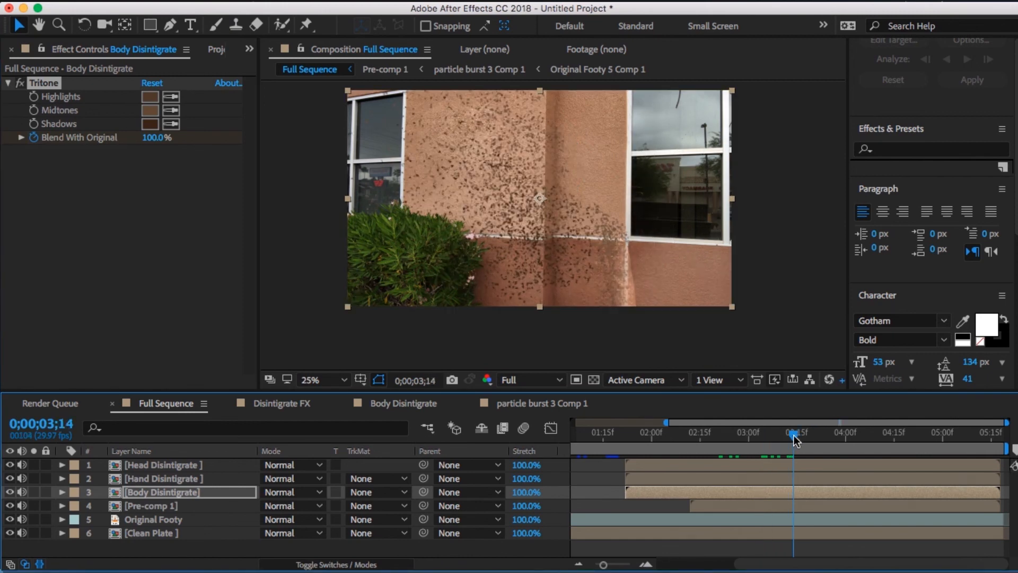
left_click_drag(159, 139, 111, 140)
key("Page_Up")
key("u")
mouse_move(791, 436)
left_mouse_down()
mouse_move(768, 441)
mouse_move(793, 443)
left_mouse_up()
left_click_drag(151, 137, 46, 143)
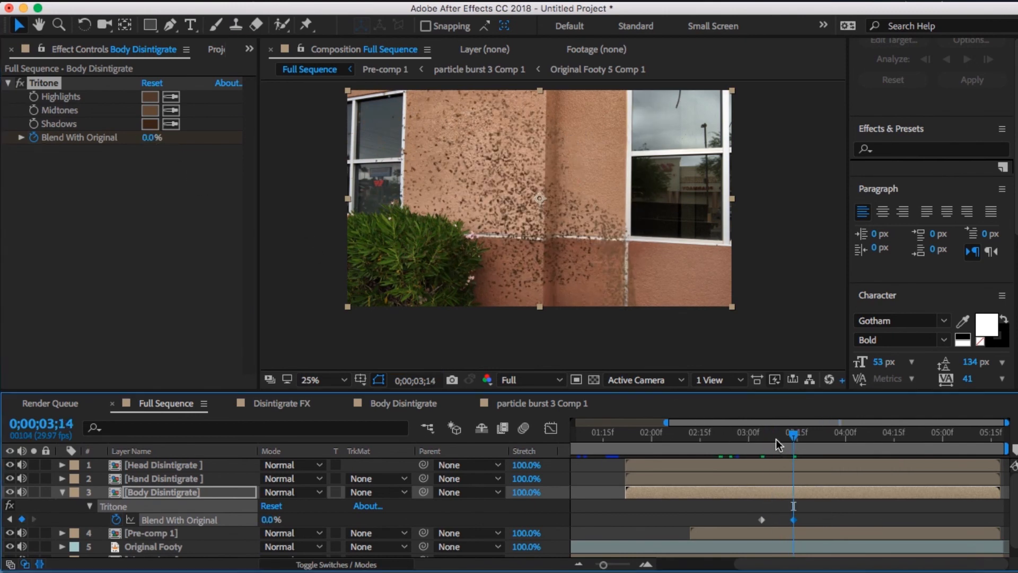
- Shift the two Blend With Original keyframes of Body Disintigrate earlier, to about 0;00;02;25 and 0;00;03;10
left_click_drag(775, 439, 788, 444)
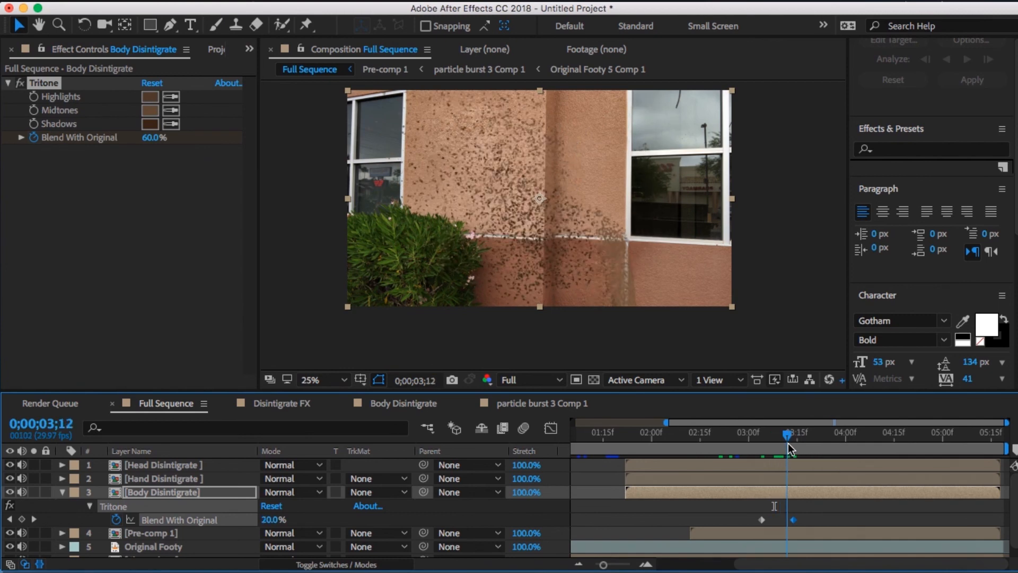
left_click_drag(763, 520, 750, 520)
left_click(750, 441)
left_click_drag(750, 442, 728, 439)
left_click_drag(750, 520, 734, 520)
left_click(744, 440)
left_click_drag(743, 440, 776, 437)
left_click_drag(793, 519, 782, 517)
mouse_move(773, 435)
left_mouse_down()
mouse_move(744, 434)
mouse_move(790, 444)
left_mouse_up()
- Reveal the keyframes of Pre-comp 1 and move its middle Blend With Original keyframe to 0;00;03;13
left_click(788, 533)
key("u")
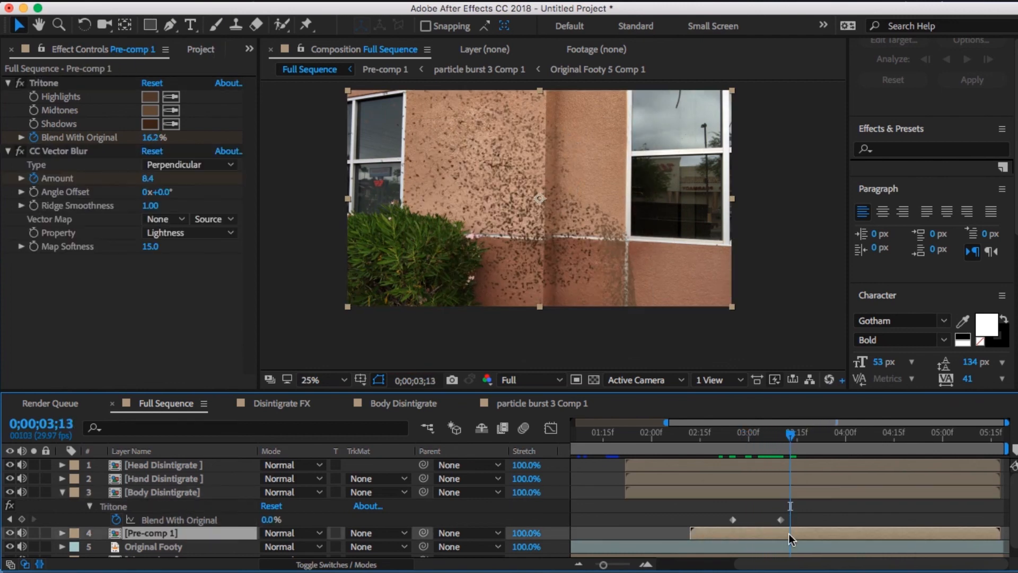
left_click_drag(811, 550, 807, 550)
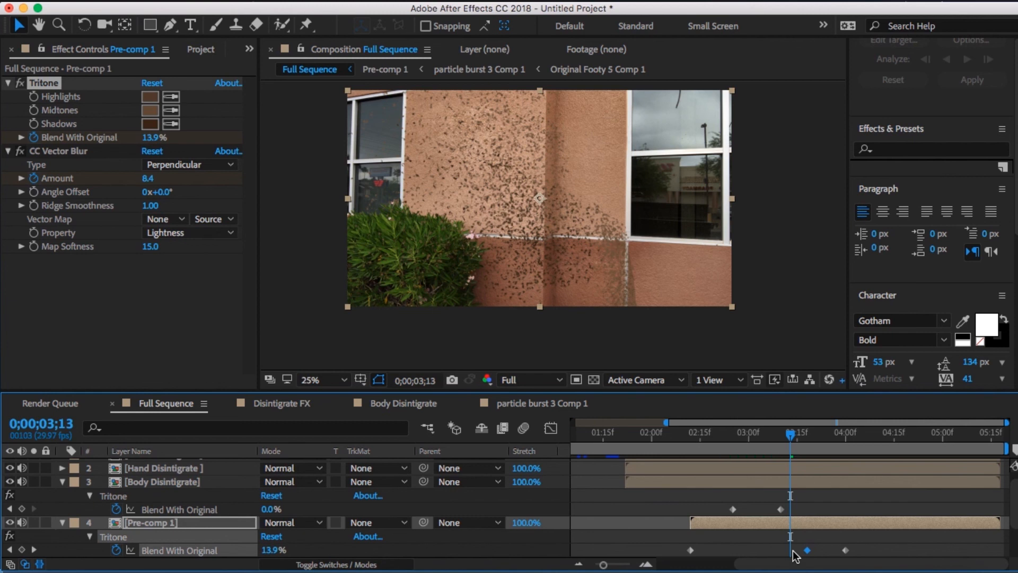
left_click_drag(807, 550, 790, 550)
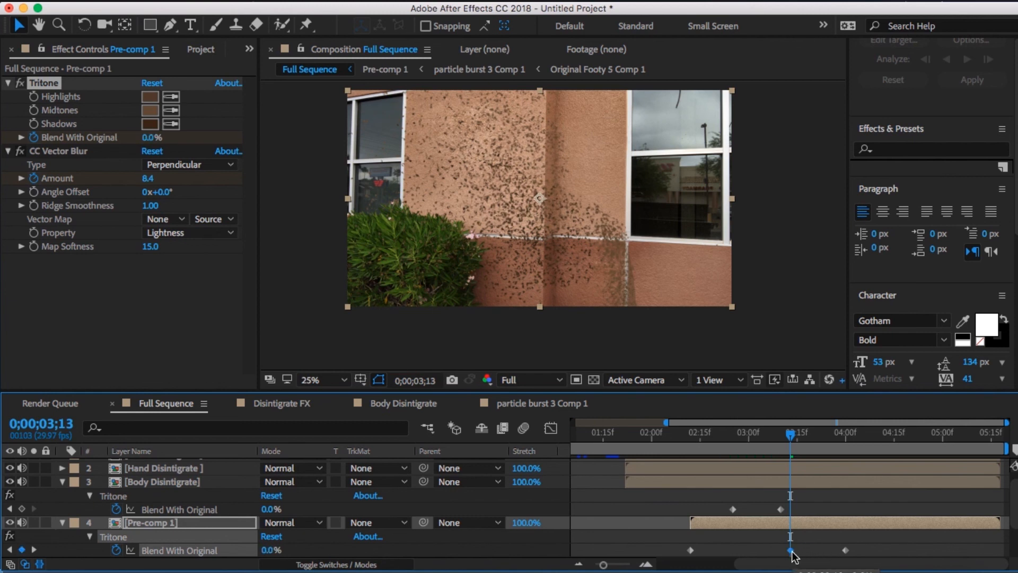
left_click(845, 539)
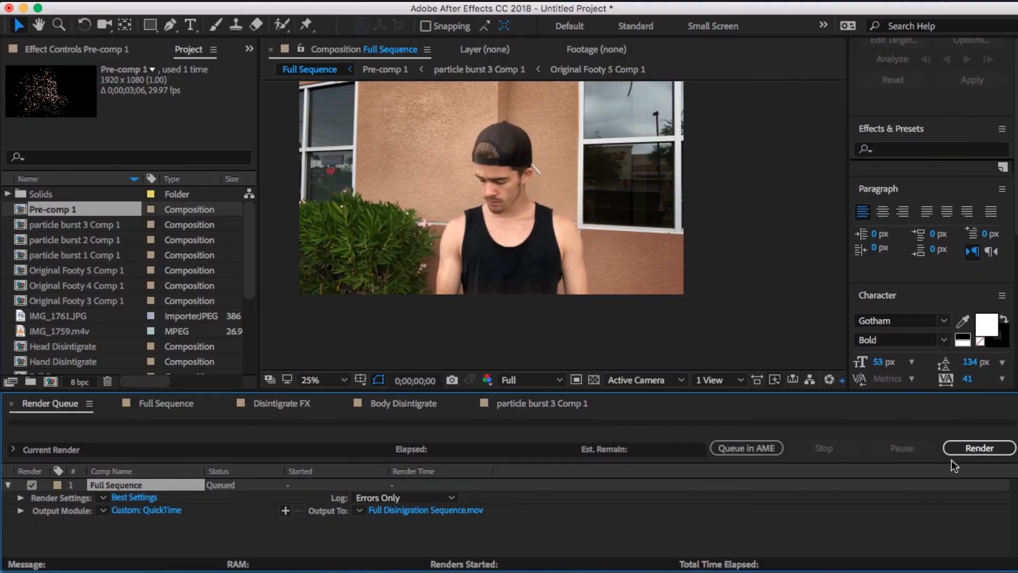
- Render the queued Full Sequence composition with Best Settings and QuickTime output to Full Disinigration Sequence.mov
left_click(959, 454)
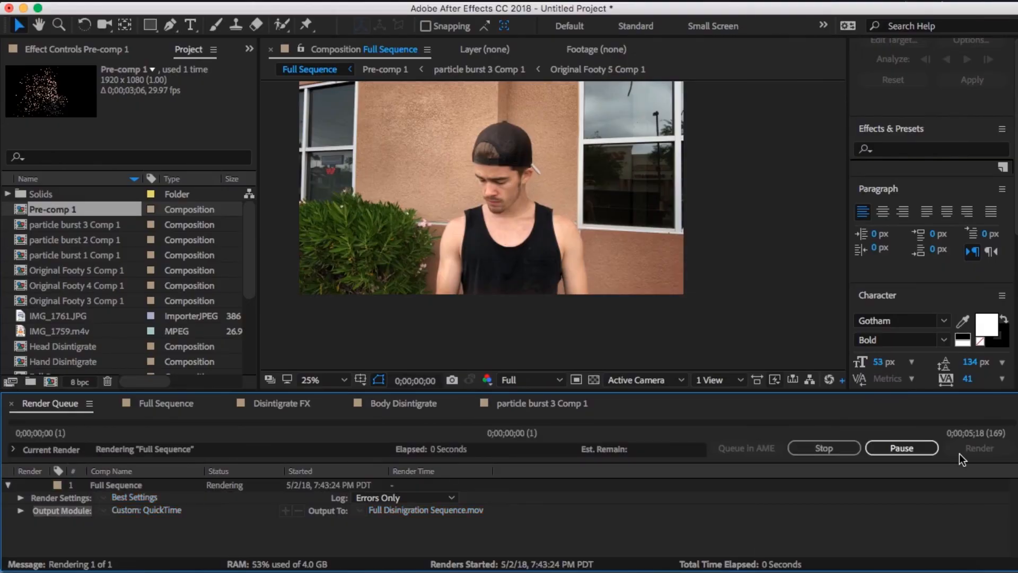